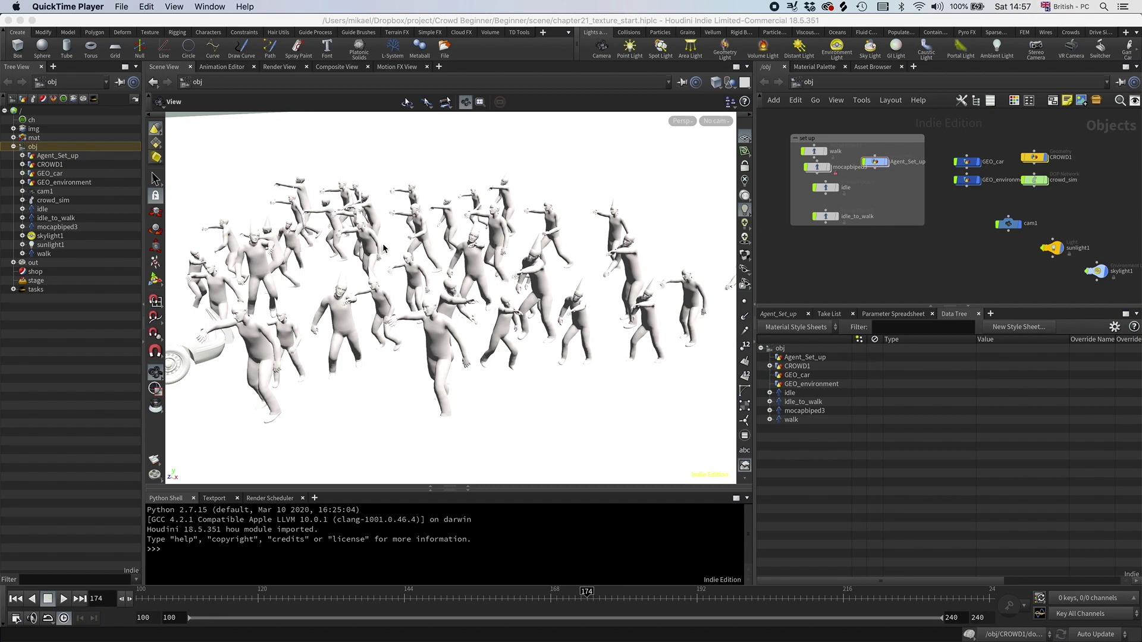
Step: Switch the main viewer to the Render View, which shows an empty mantra_ipr render
click(279, 66)
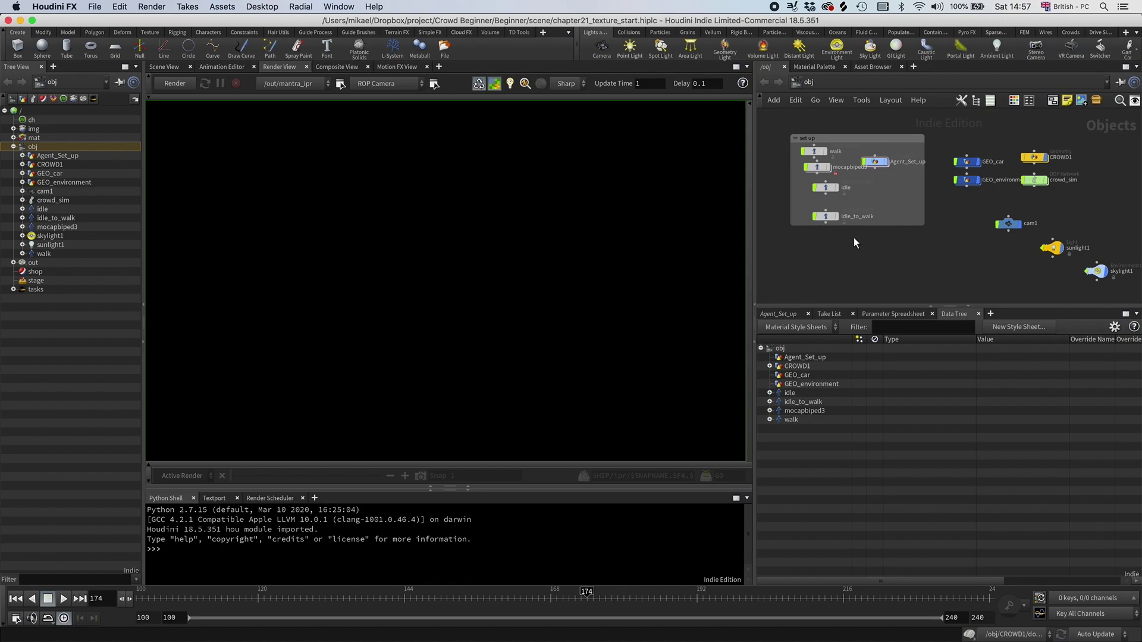
middle_drag(854, 238, 851, 248)
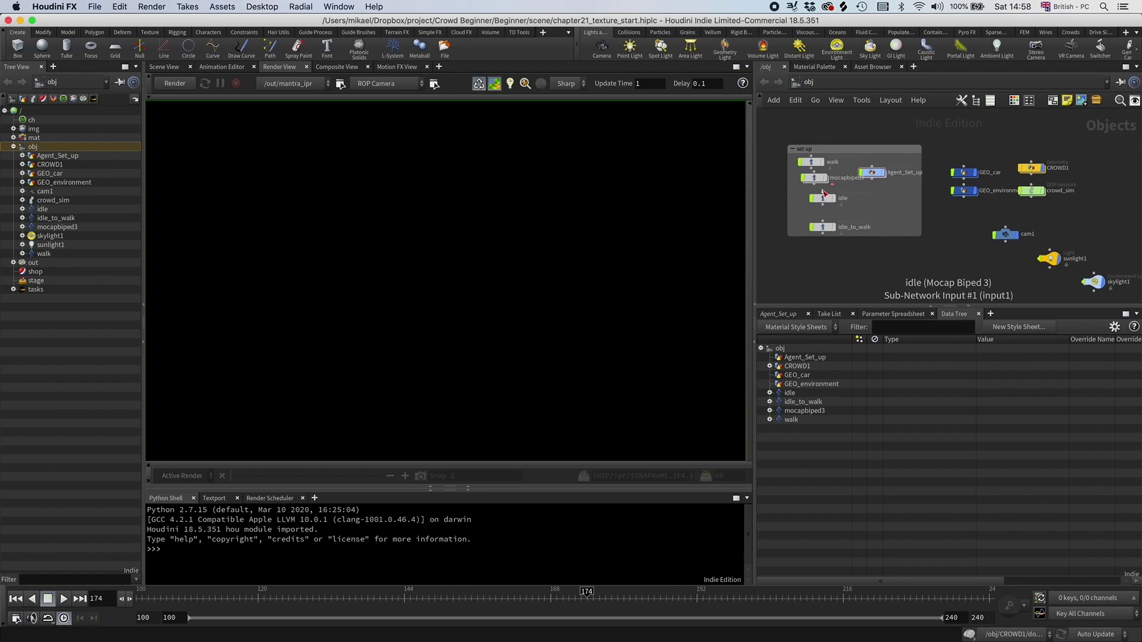
drag(815, 178, 808, 179)
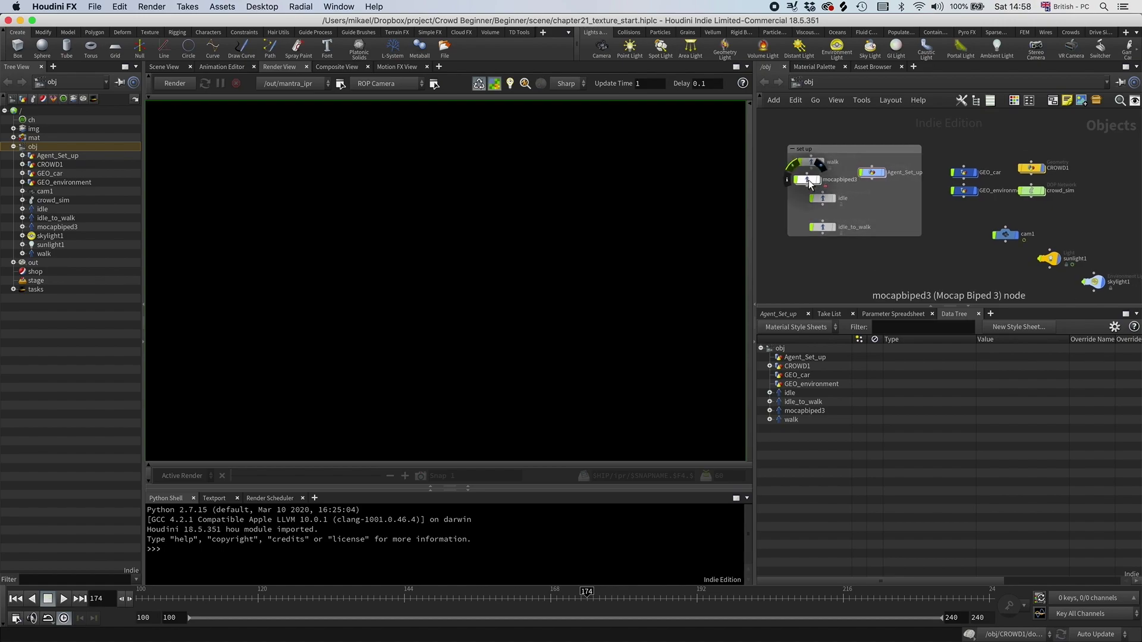
right_click(808, 180)
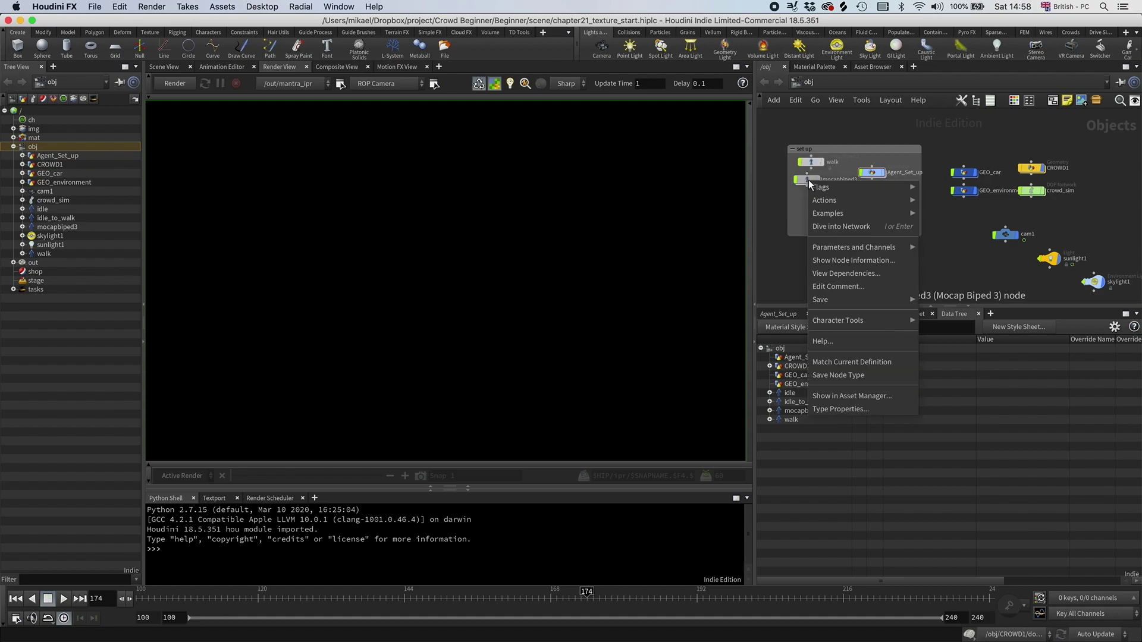
click(864, 413)
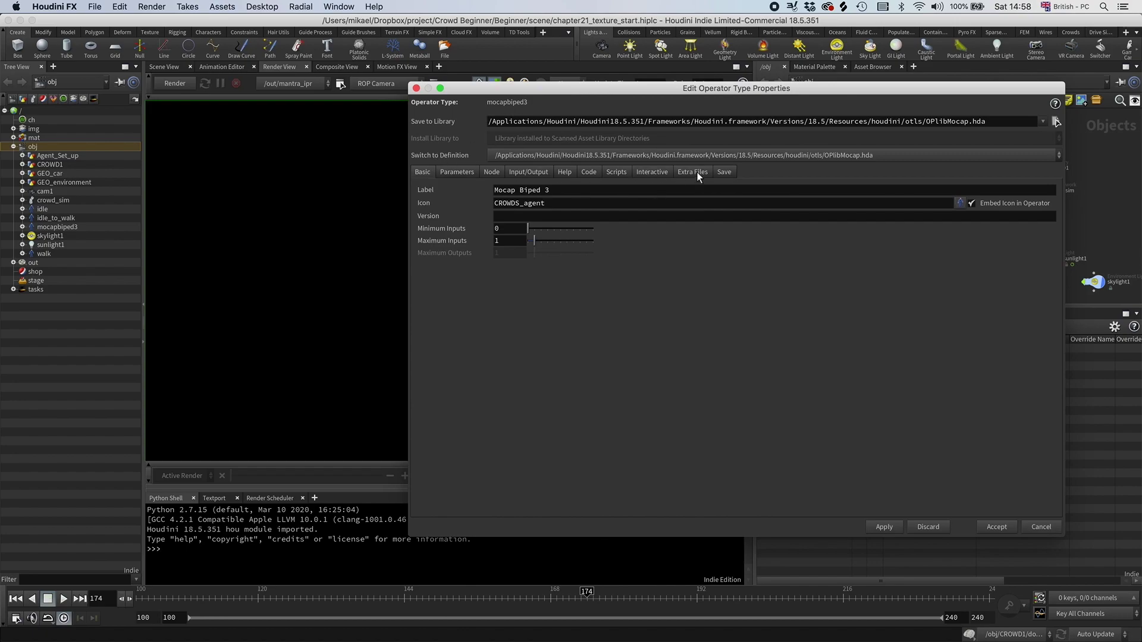
click(696, 173)
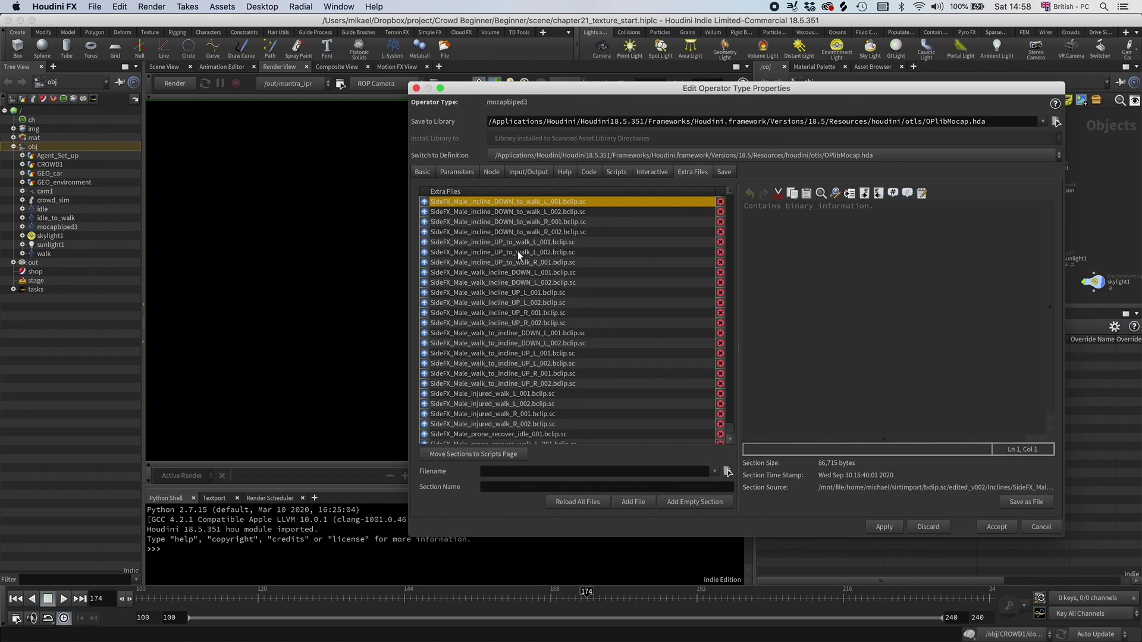
scroll(518, 251, down, 5)
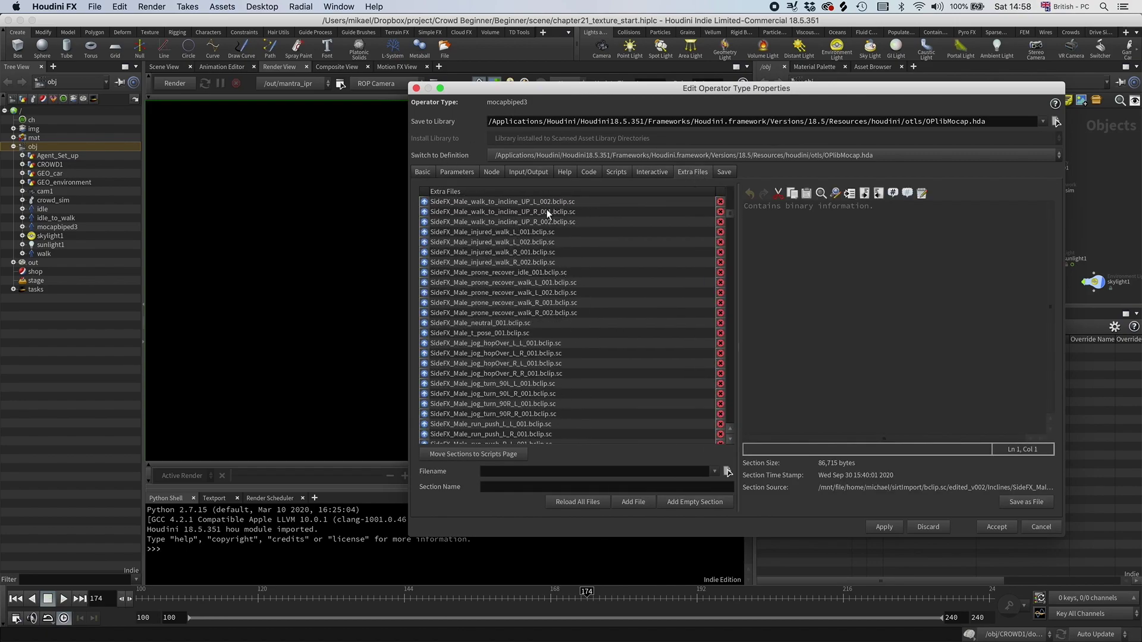
scroll(545, 216, down, 15)
scroll(545, 216, down, 15)
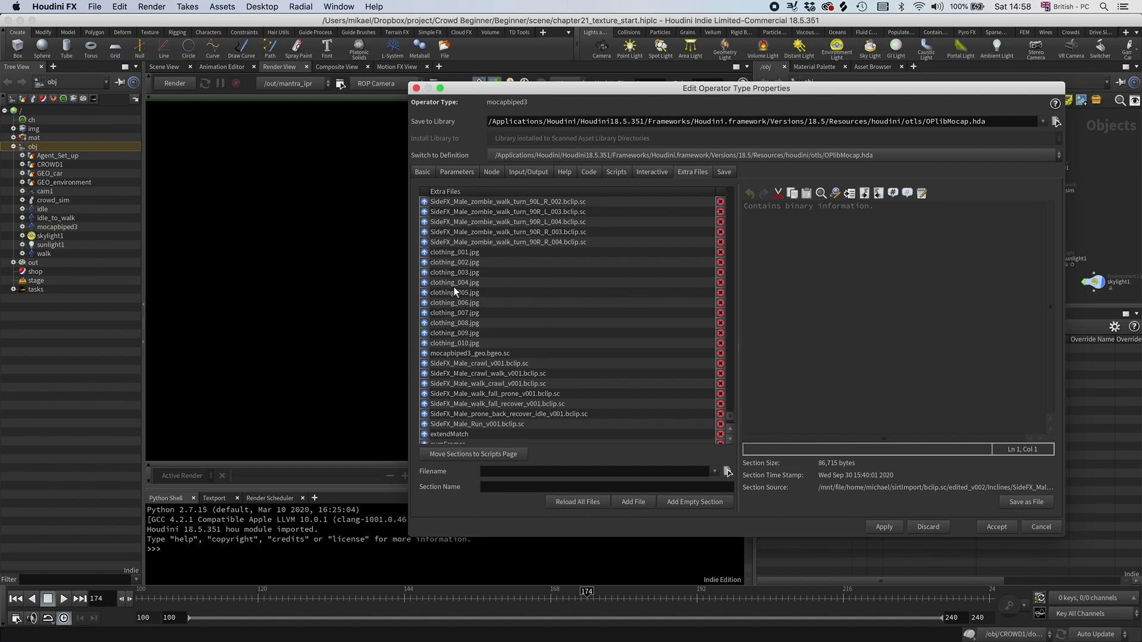
click(437, 263)
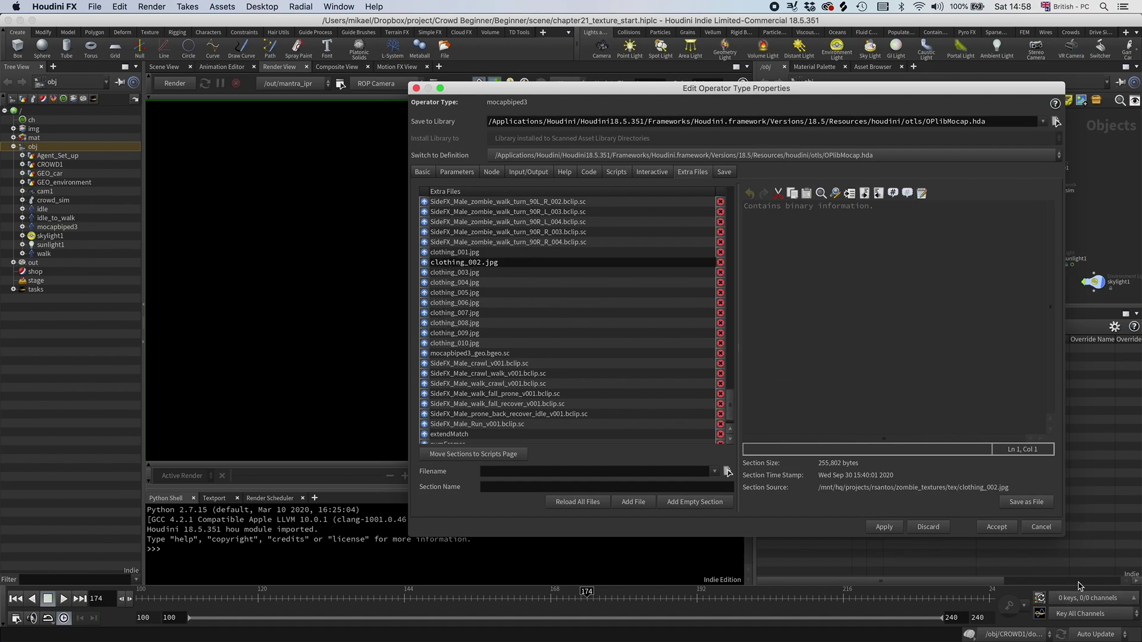
click(1041, 527)
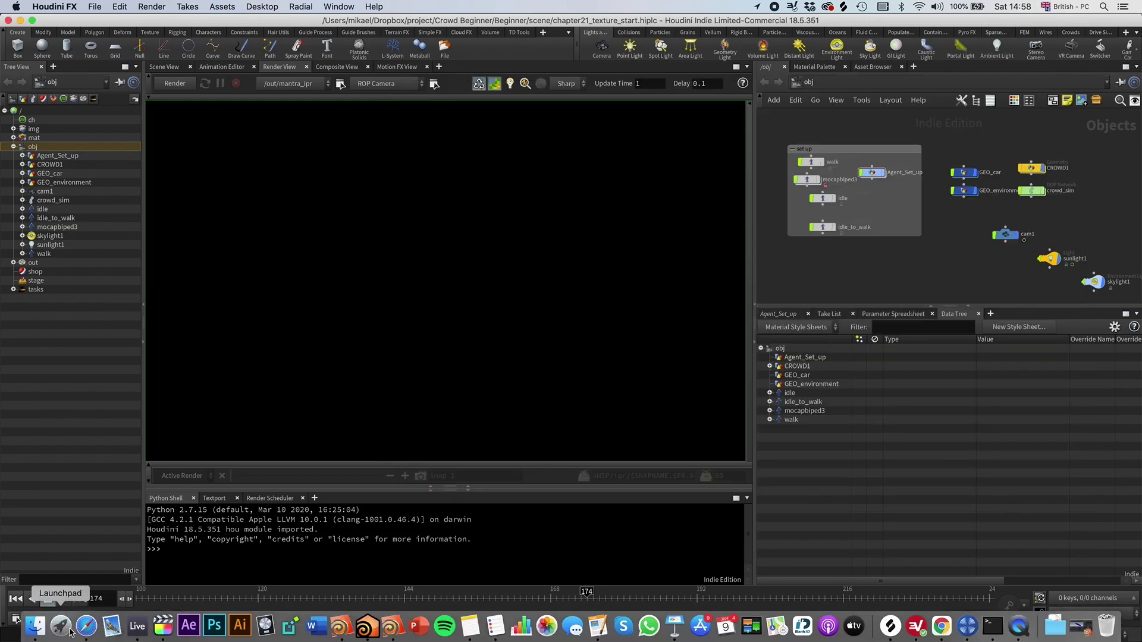
click(34, 629)
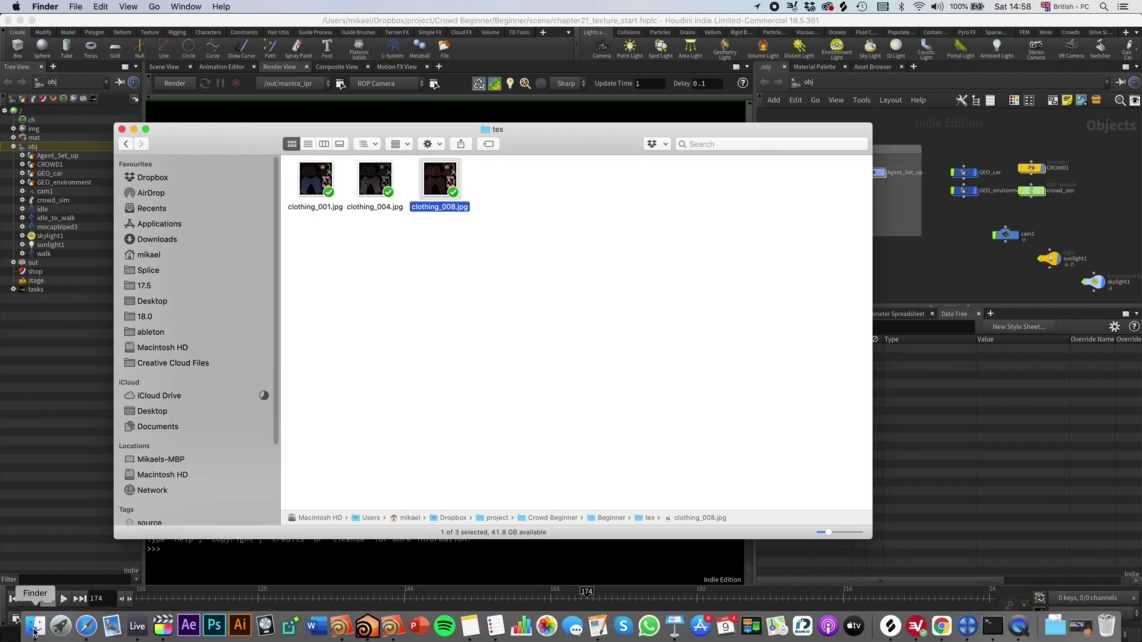
double_click(316, 181)
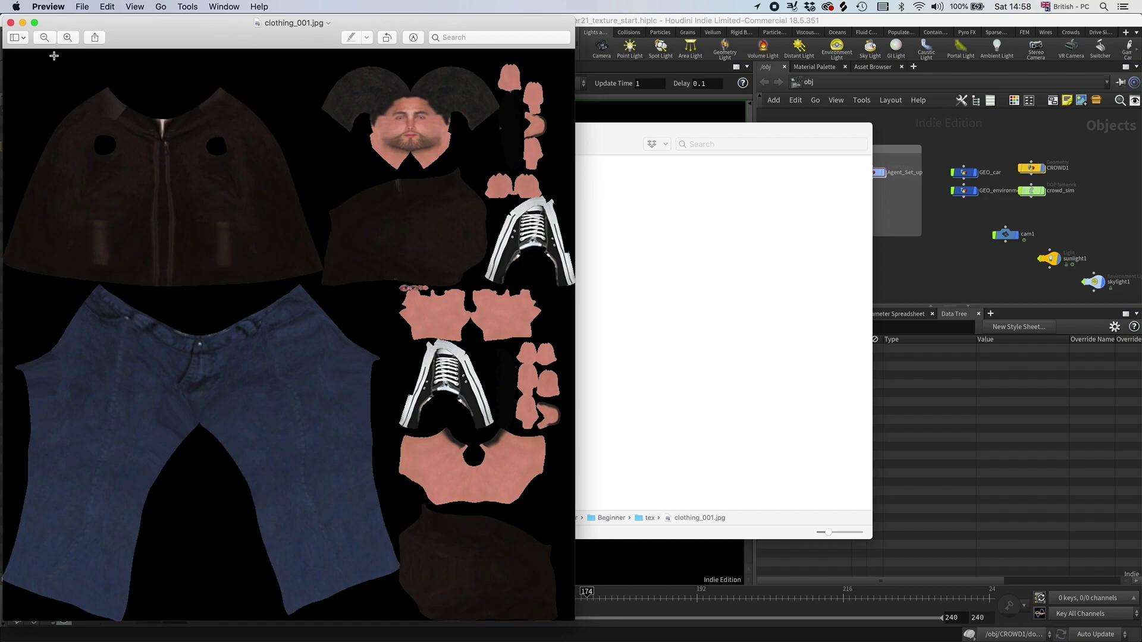
click(11, 27)
double_click(375, 182)
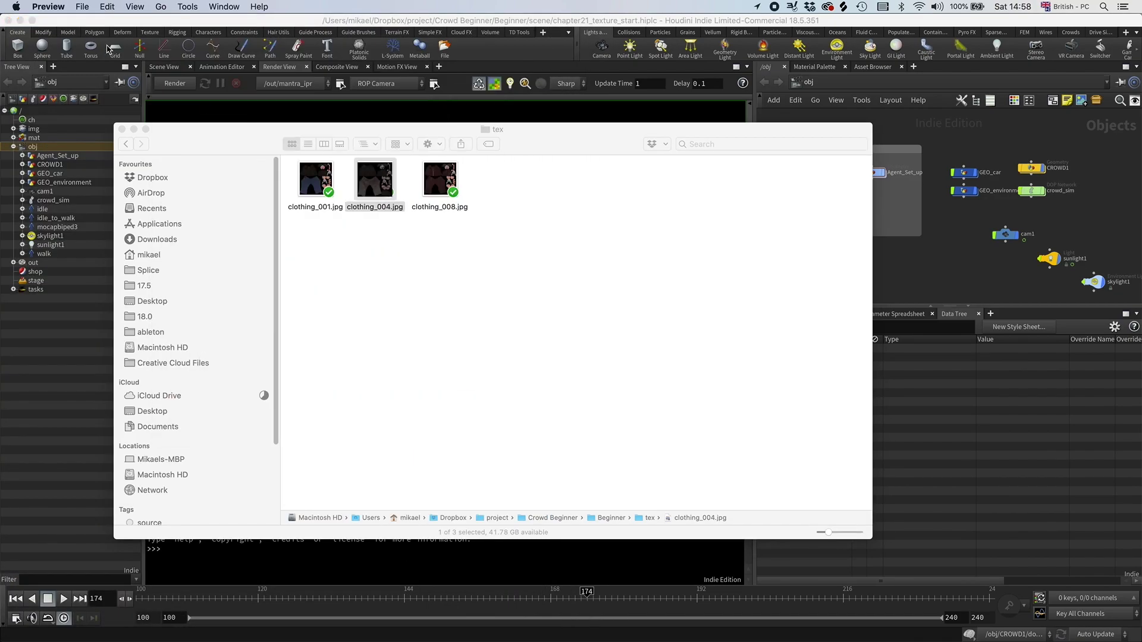
click(11, 22)
double_click(435, 189)
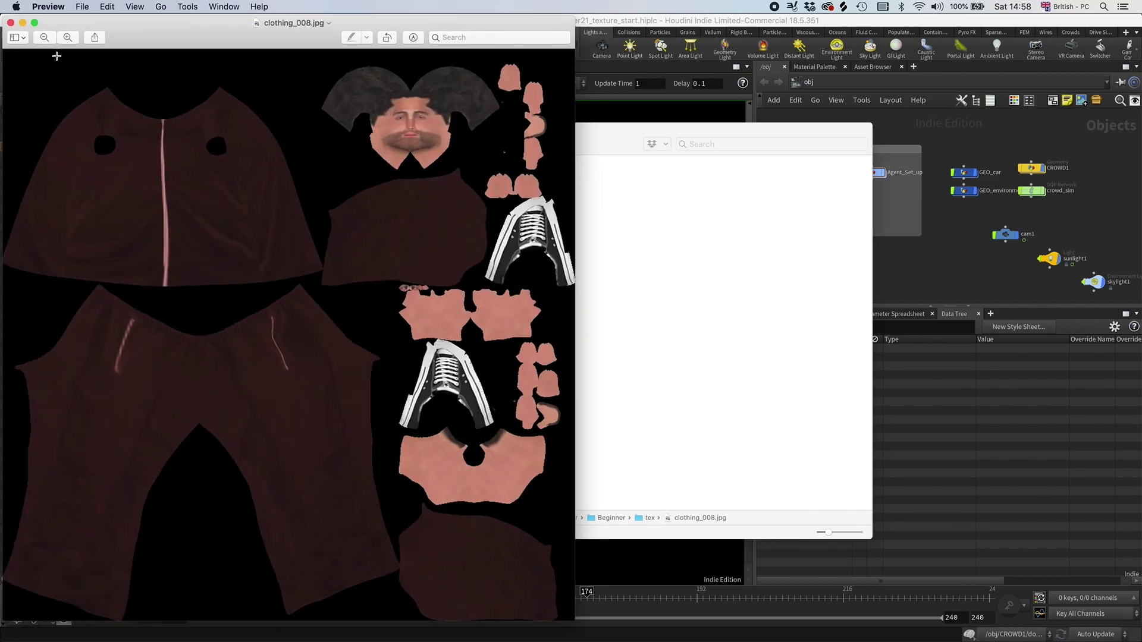
click(11, 22)
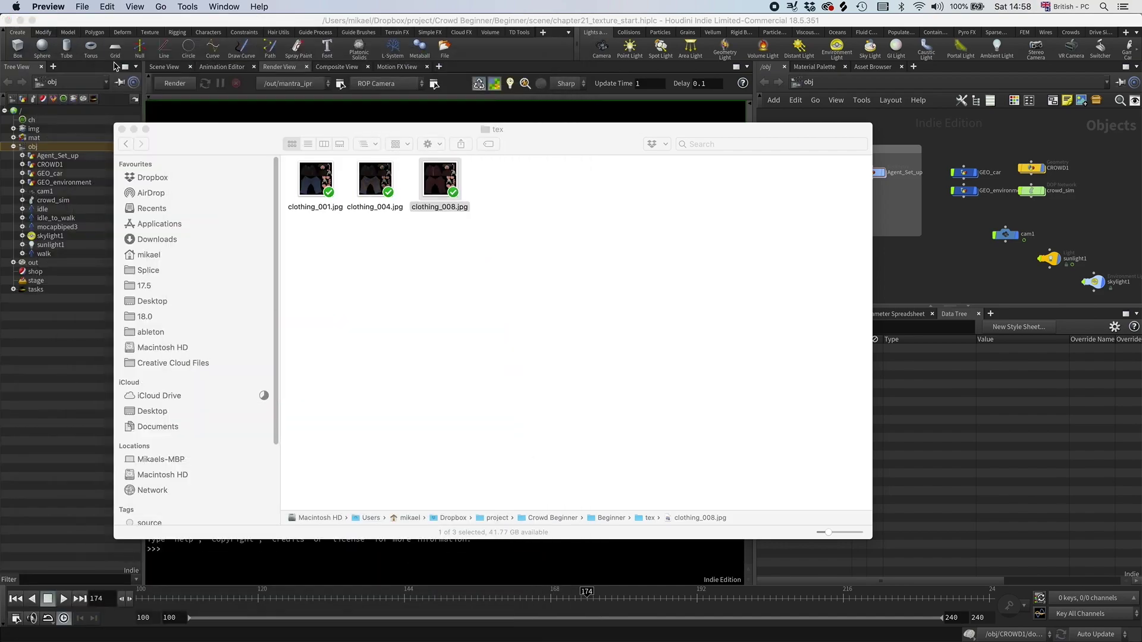
Step: In the /mat network, select the zombie shader and set its Roughness to 1
click(931, 268)
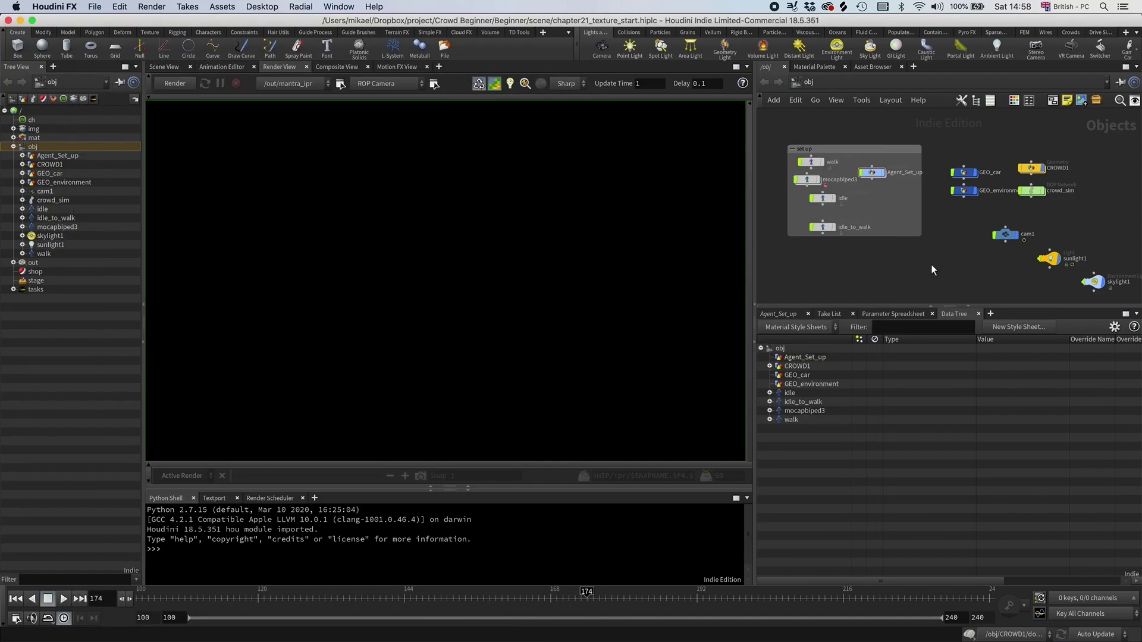
click(807, 84)
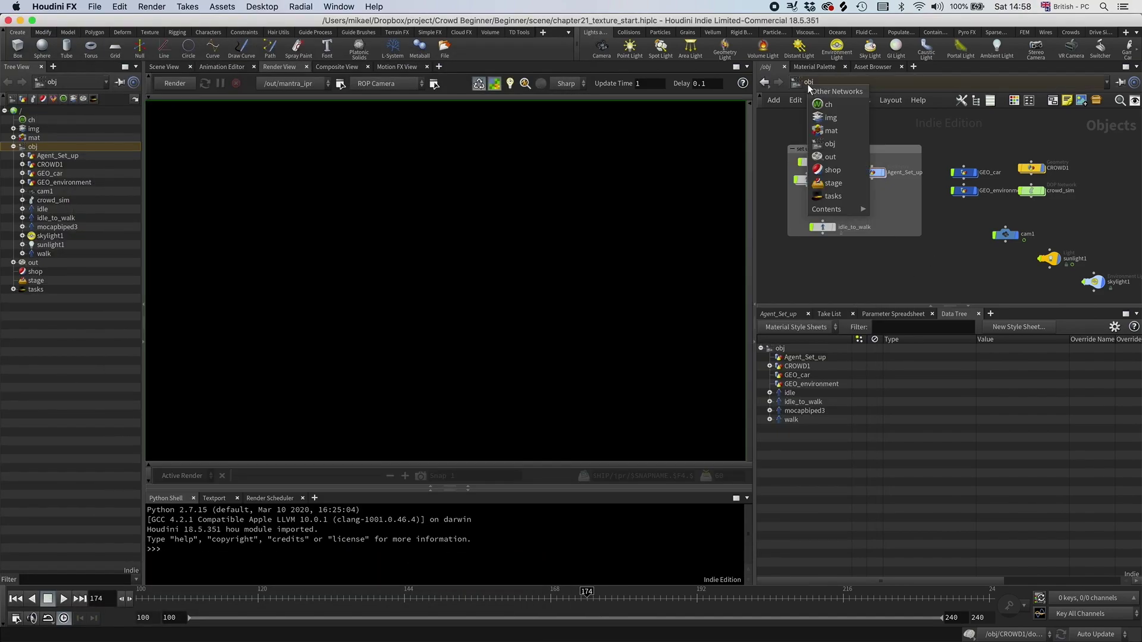
click(843, 135)
click(932, 150)
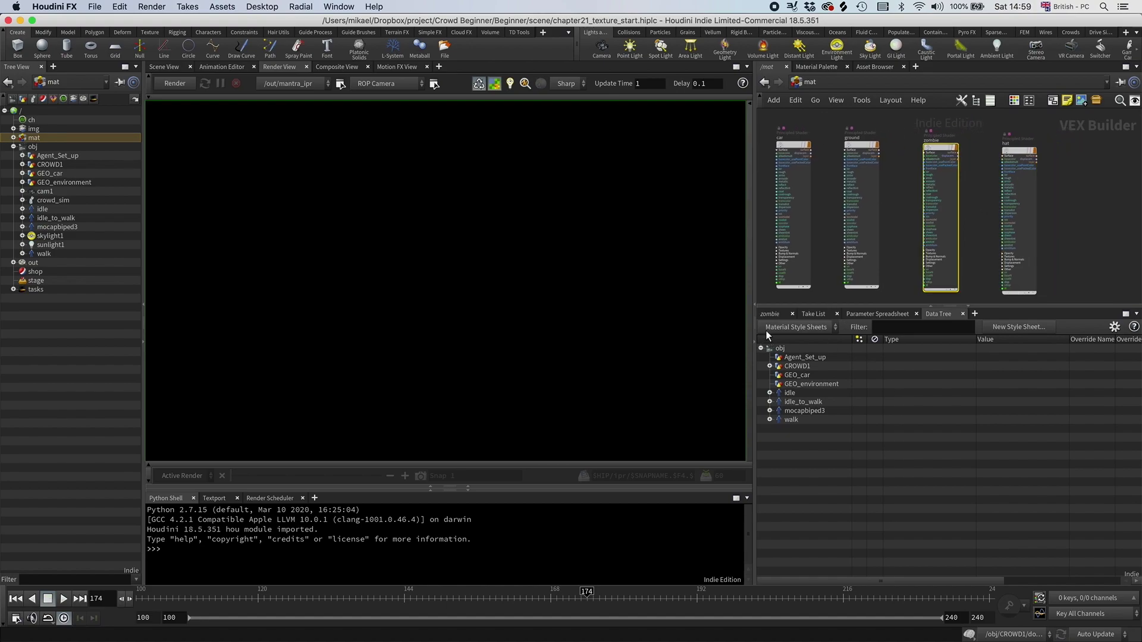
click(769, 314)
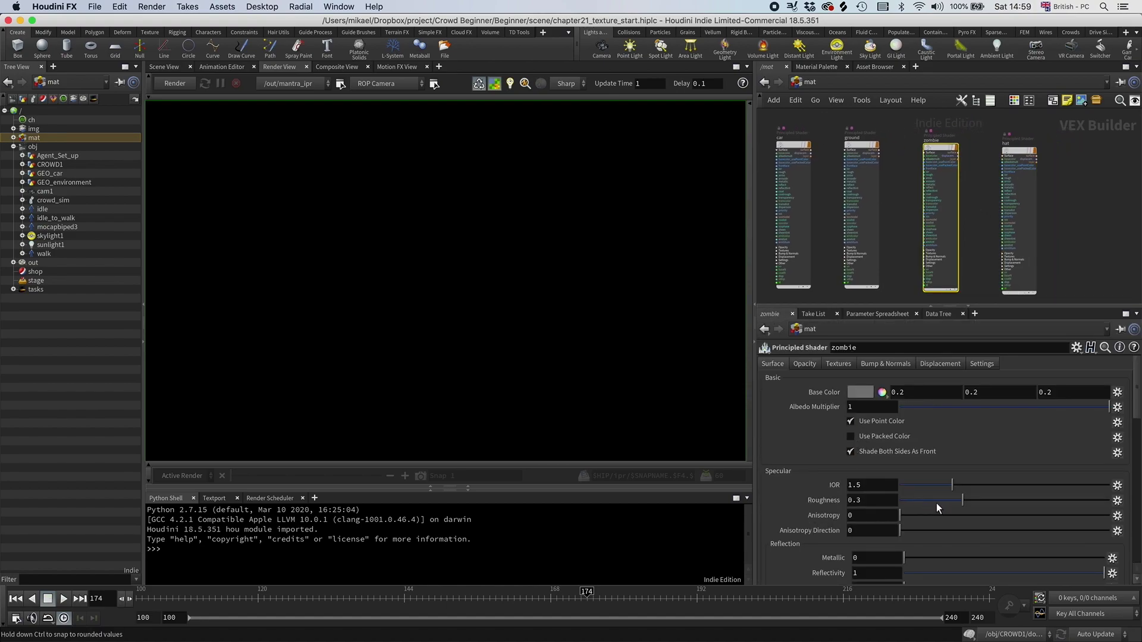
drag(1086, 500, 1109, 500)
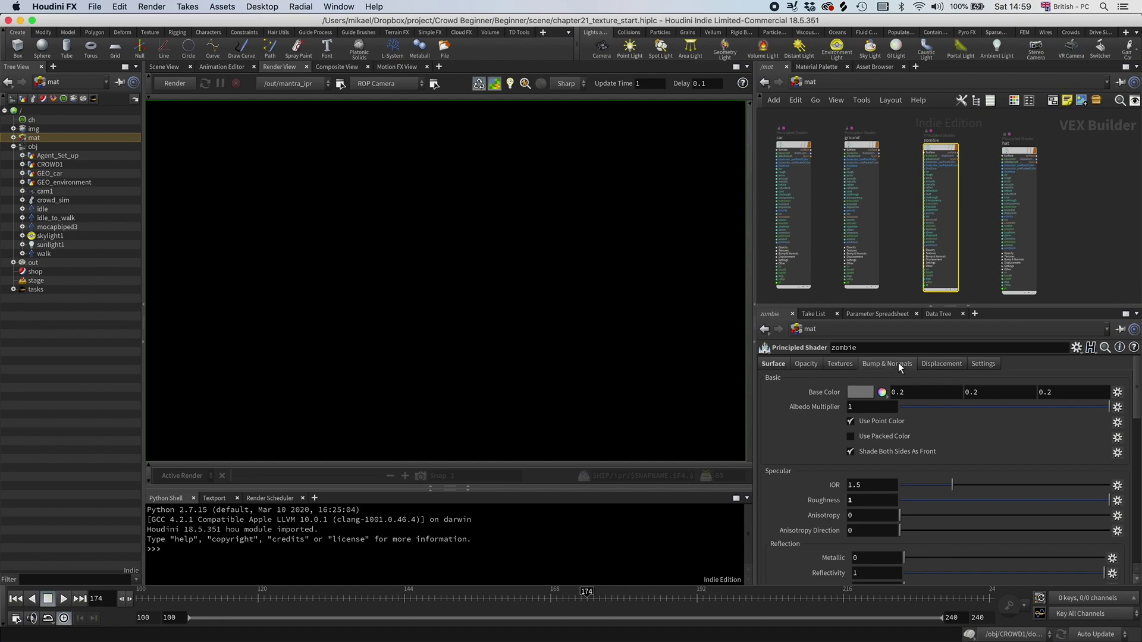
Step: Enable the Base Color texture and set it to $JOB/tex/clothing_001.jpg
click(854, 363)
click(855, 390)
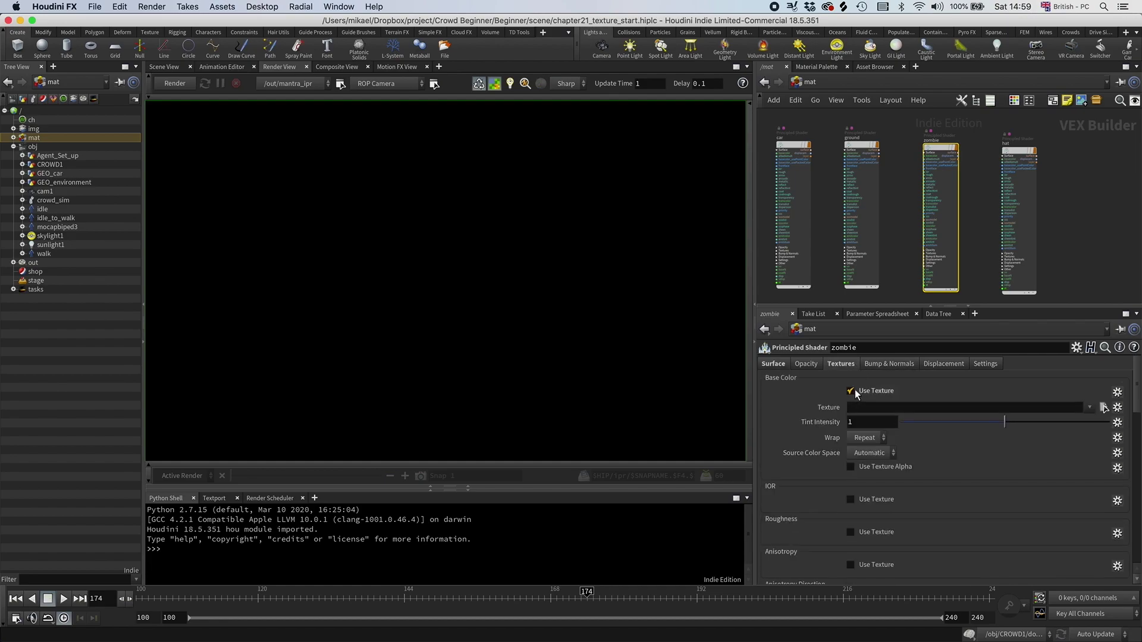
click(1104, 408)
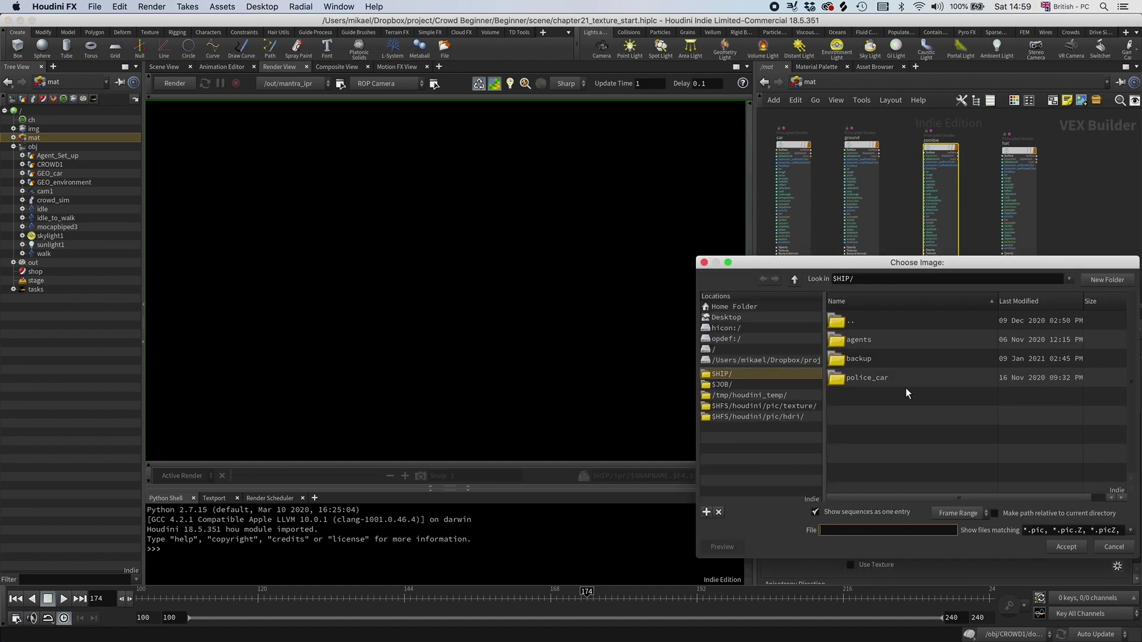
double_click(863, 321)
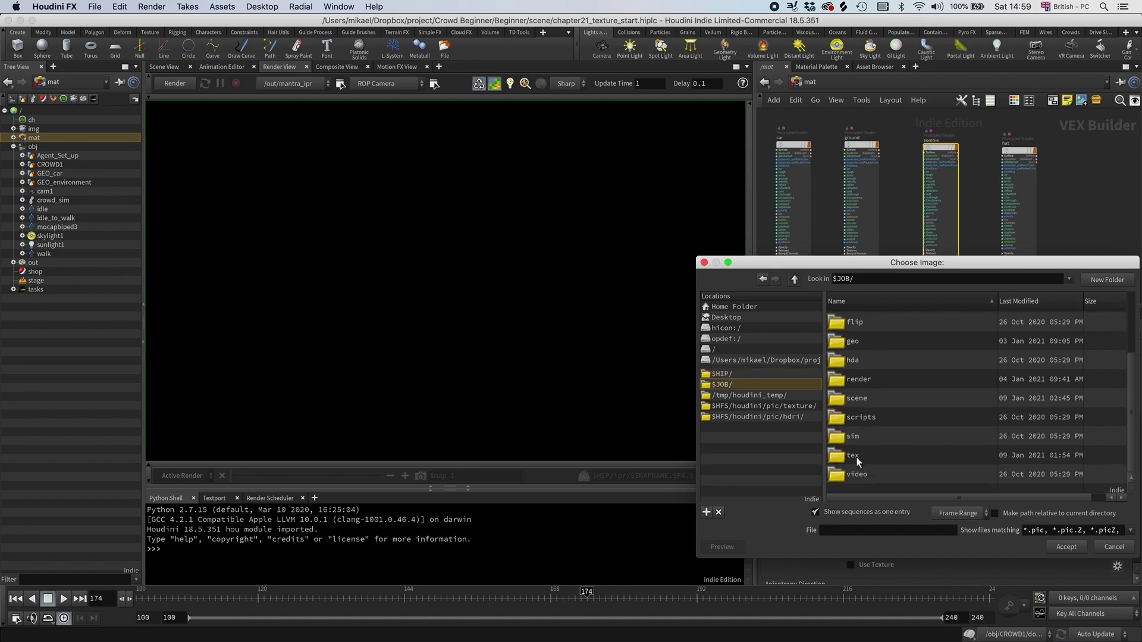
click(855, 458)
double_click(855, 458)
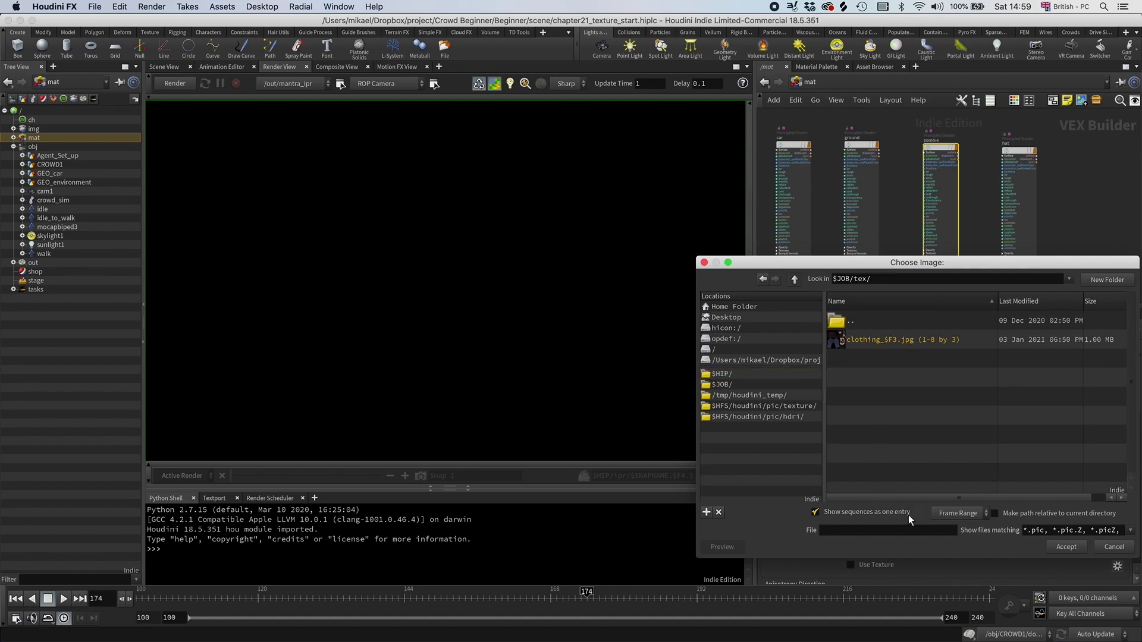
click(908, 514)
double_click(870, 340)
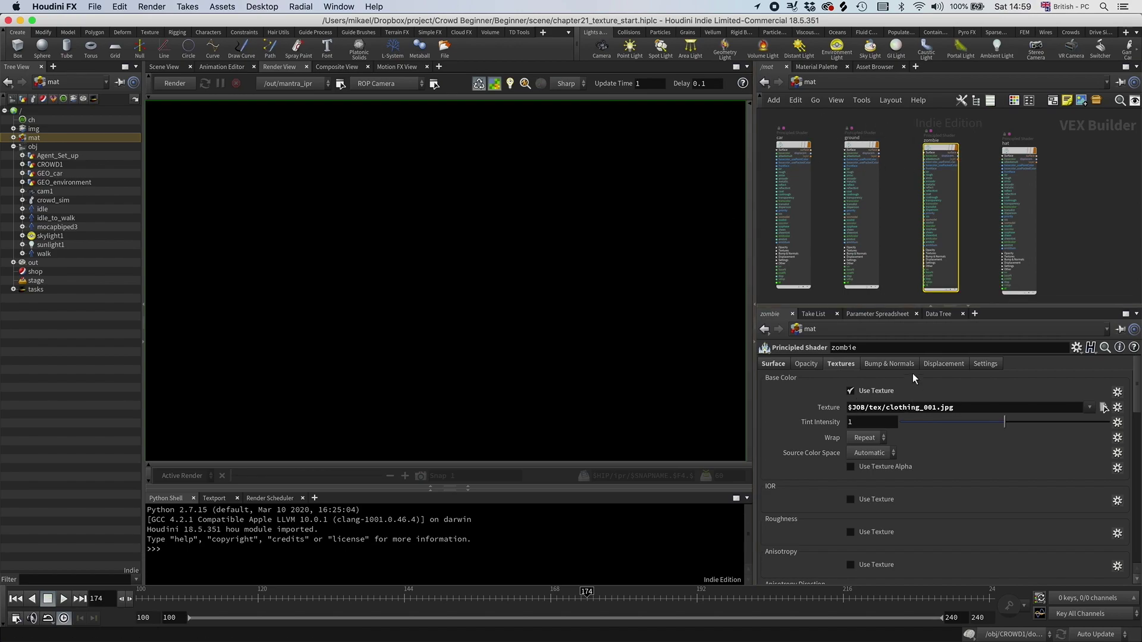
click(804, 83)
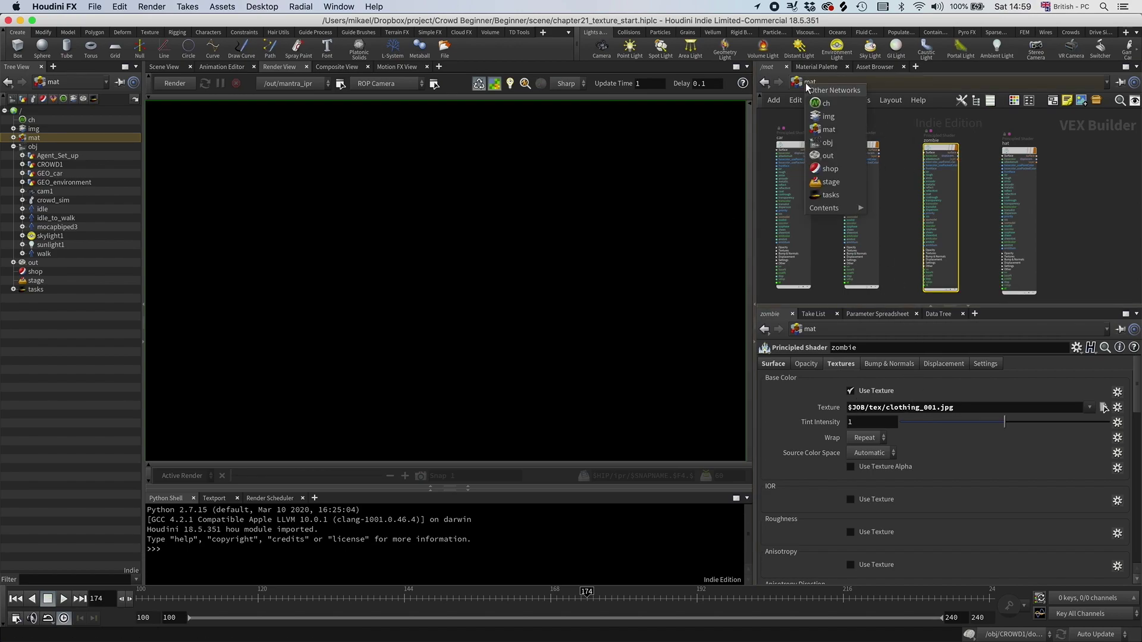
Step: Inside CROWD1, insert an Attribute Randomize node on the crowd_sim_import wire
click(826, 144)
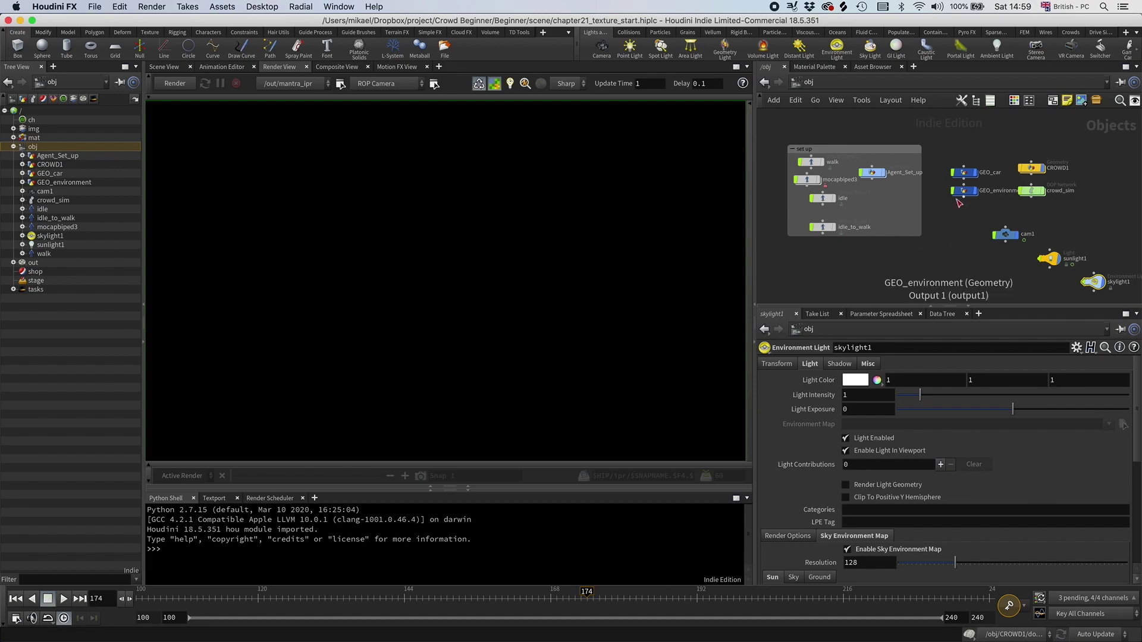
double_click(1031, 169)
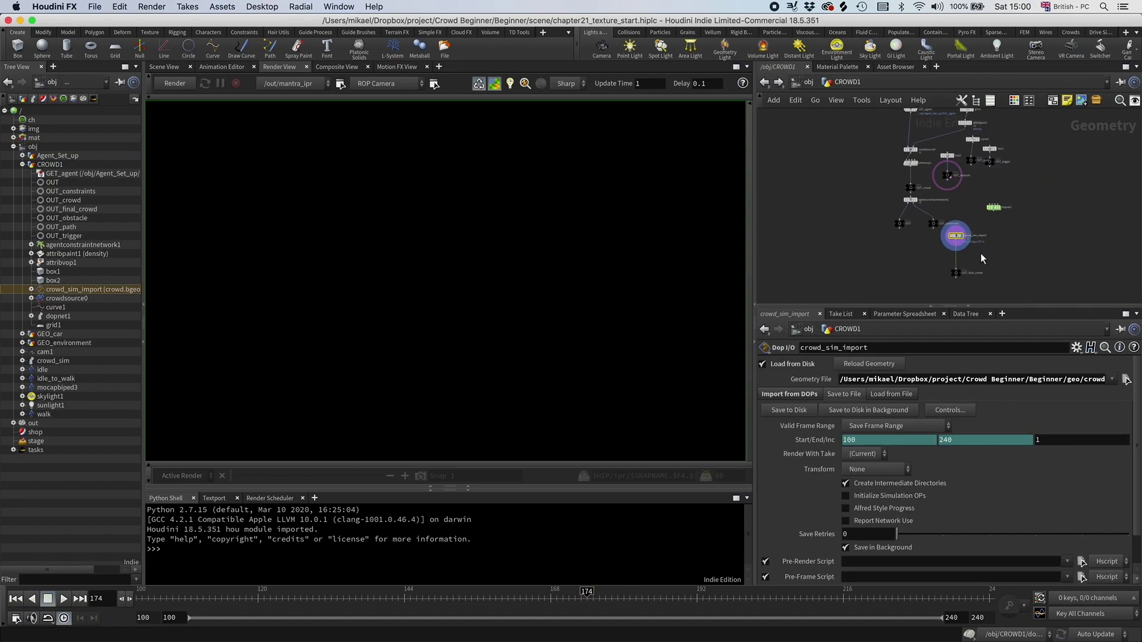
key(Tab)
text(random)
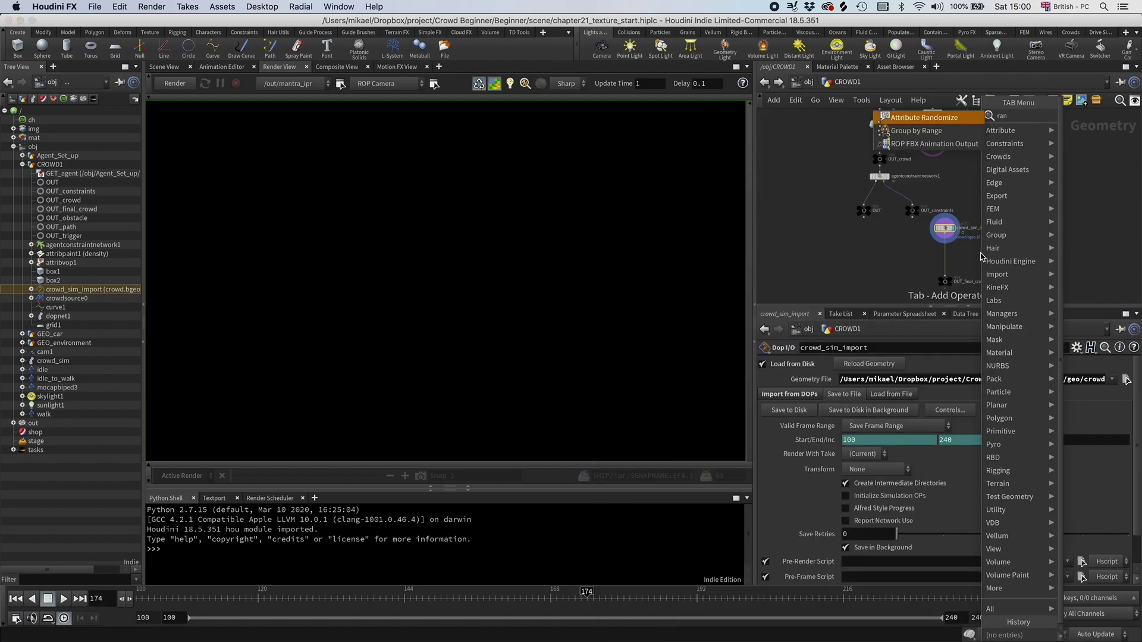
key(Return)
click(944, 254)
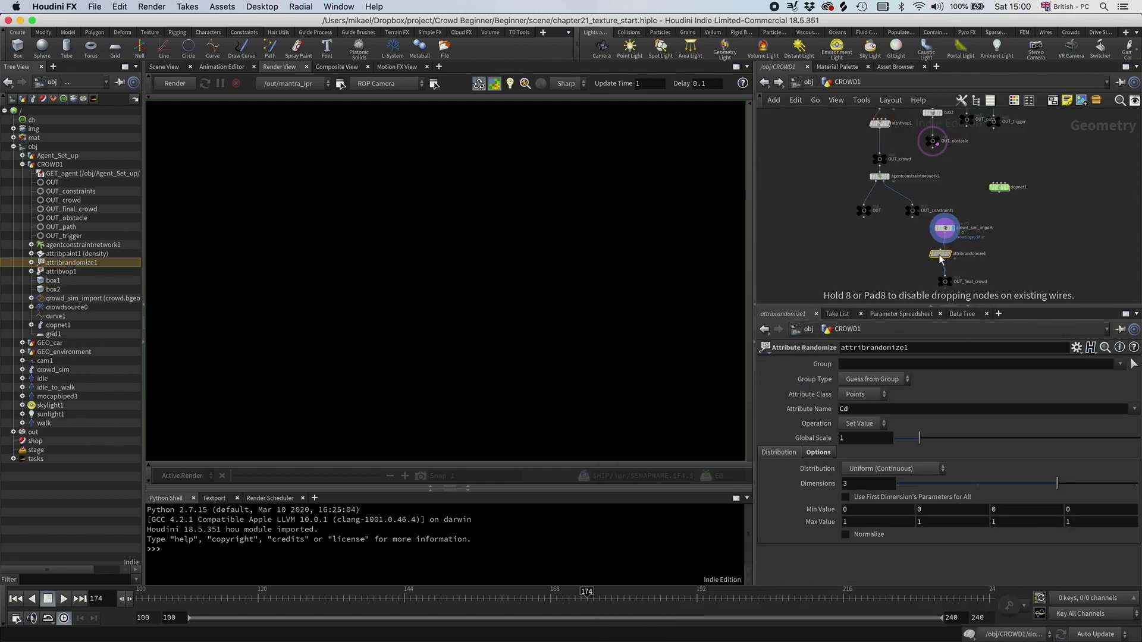
Step: Open attribrandomize1's geometry spreadsheet and change its Attribute Name from Cd to texture
scroll(953, 269, up, 3)
right_click(932, 240)
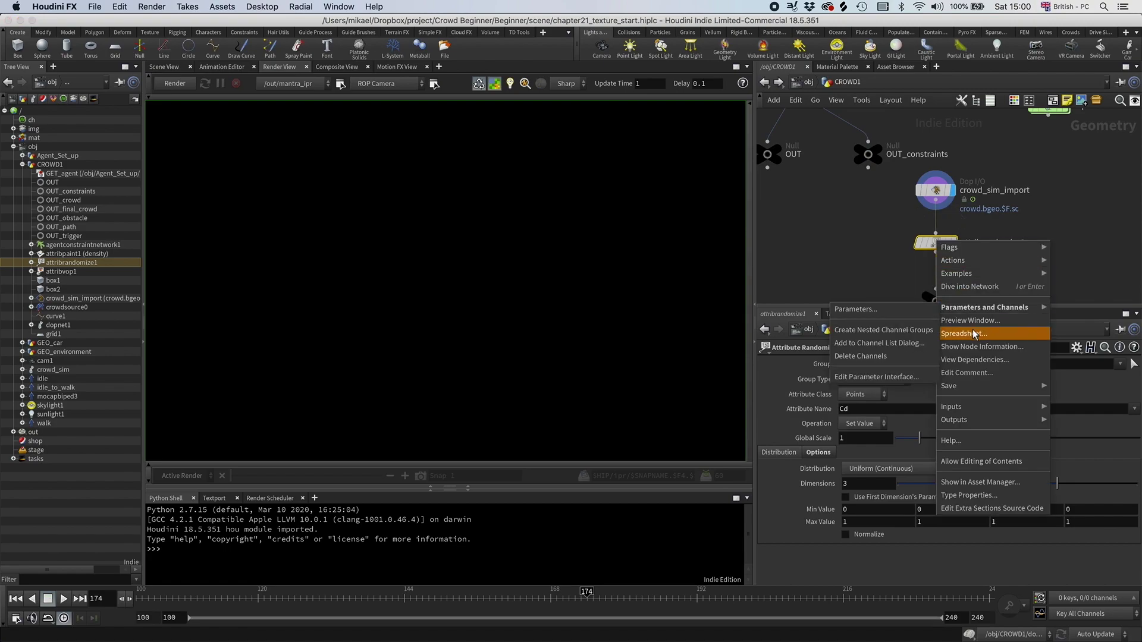
click(972, 330)
drag(904, 227, 423, 147)
double_click(855, 410)
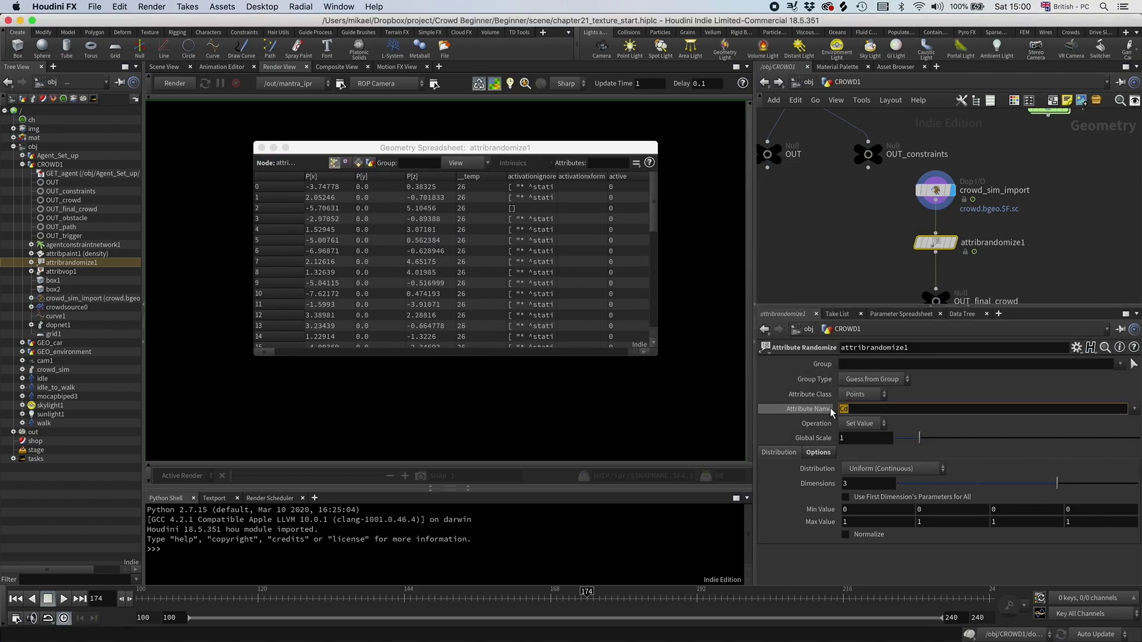
text(textu)
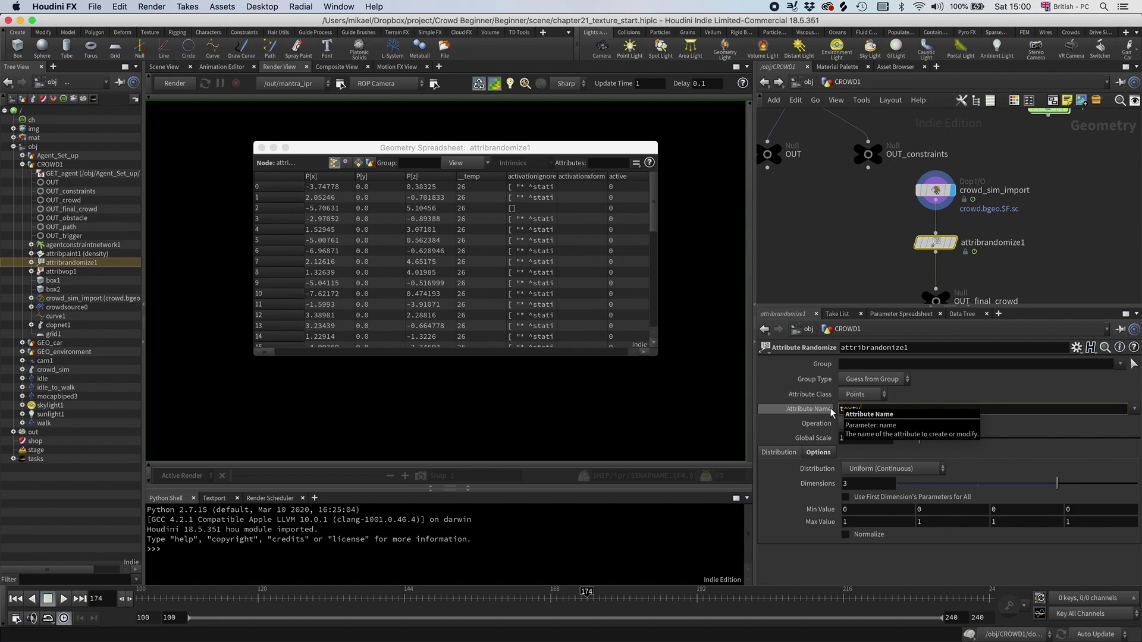
text(re)
key(Return)
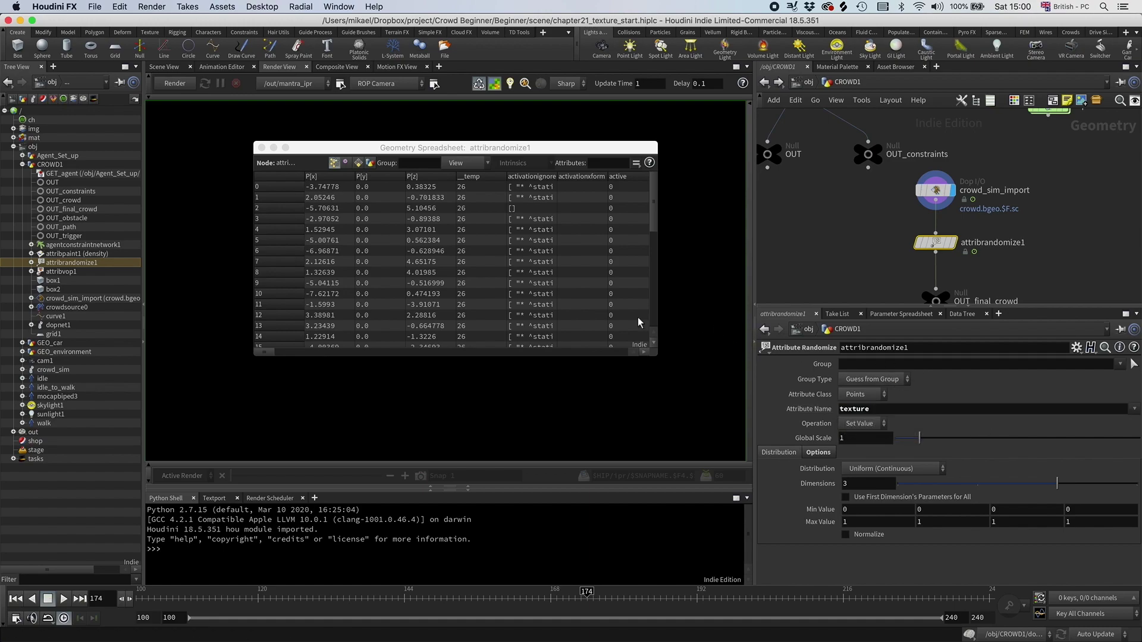
Step: Give attribrandomize1 1 dimension, Uniform (Discrete) distribution and Max Value 2, then close the spreadsheet
drag(267, 354, 568, 352)
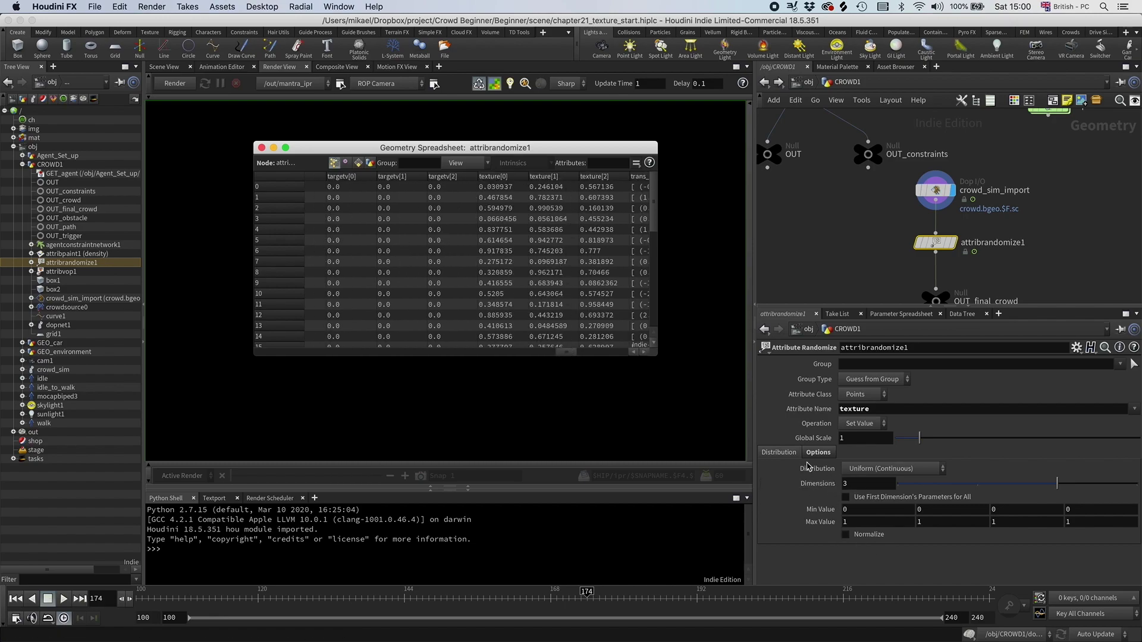
drag(918, 483, 882, 486)
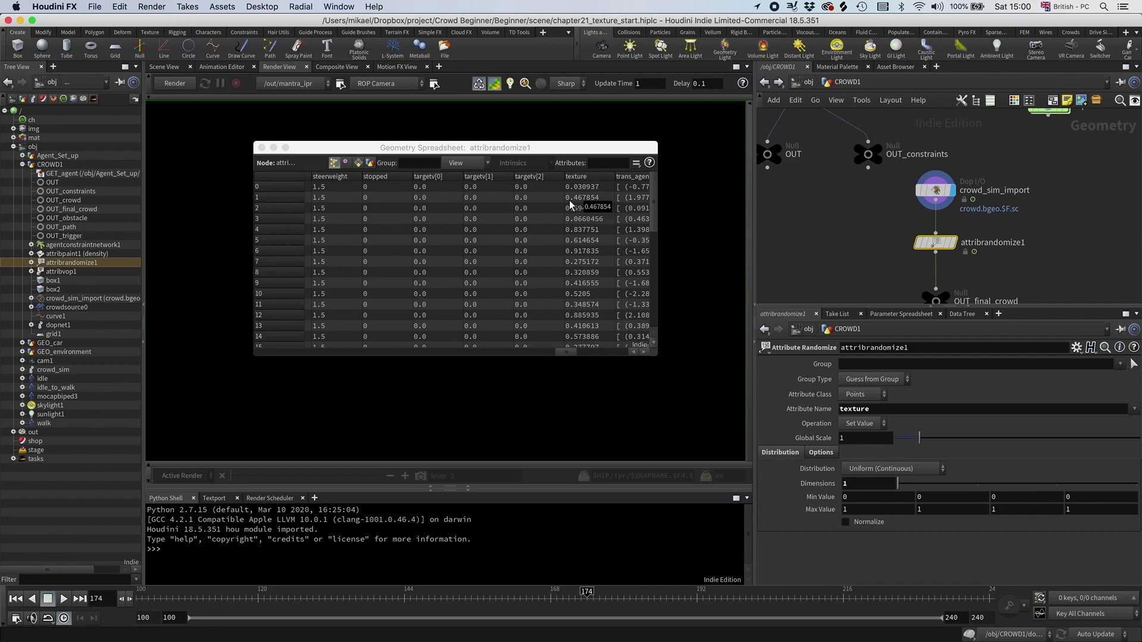
click(861, 473)
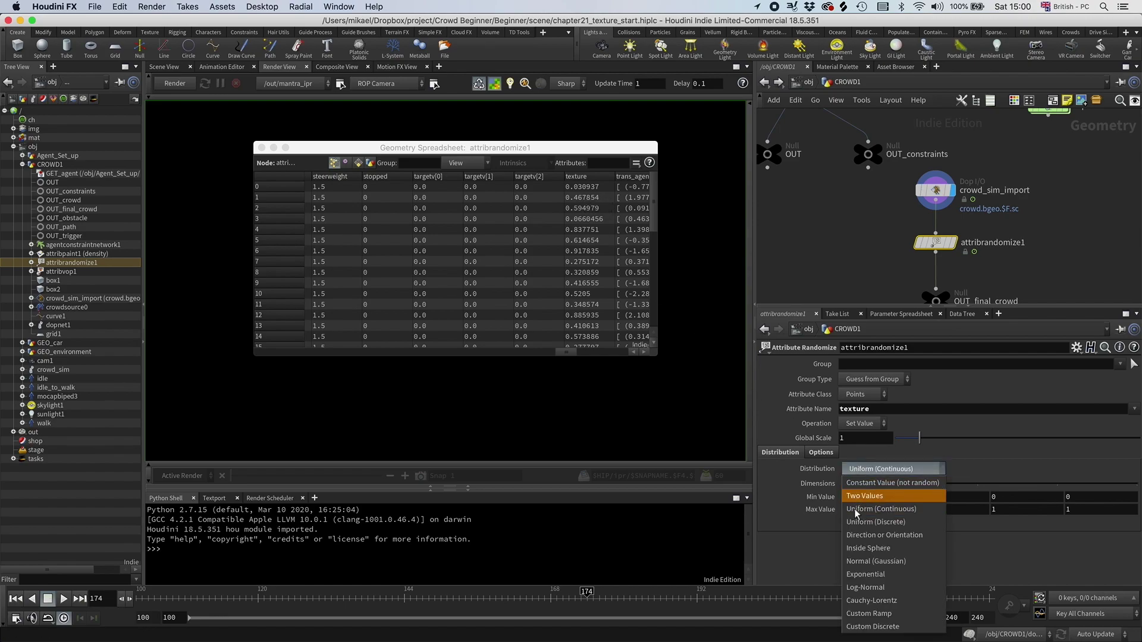
click(869, 524)
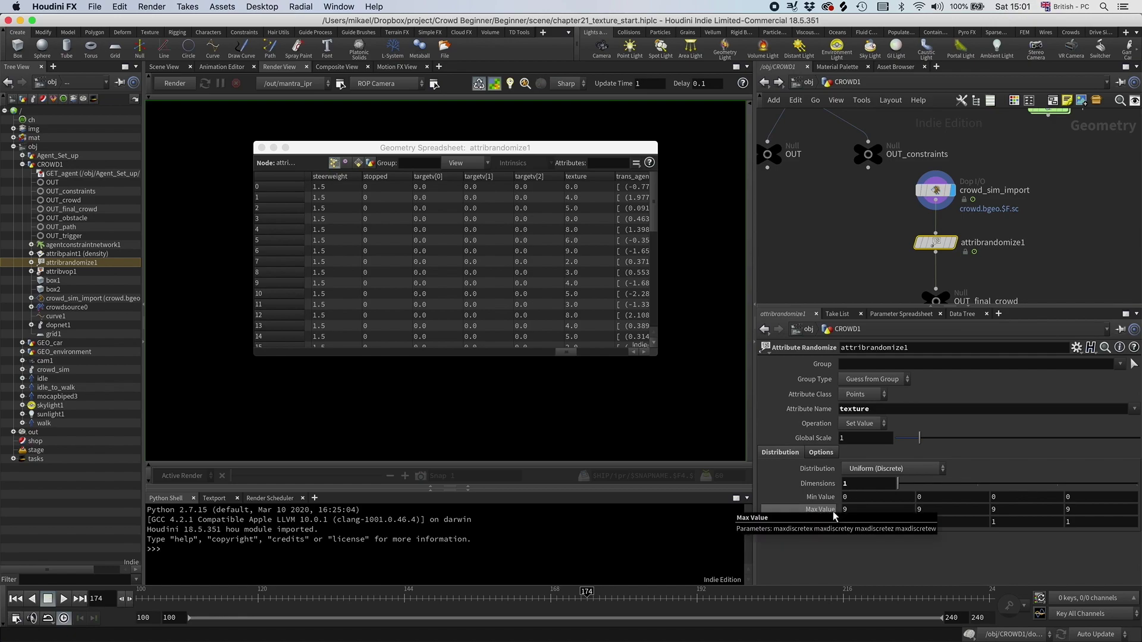
click(845, 510)
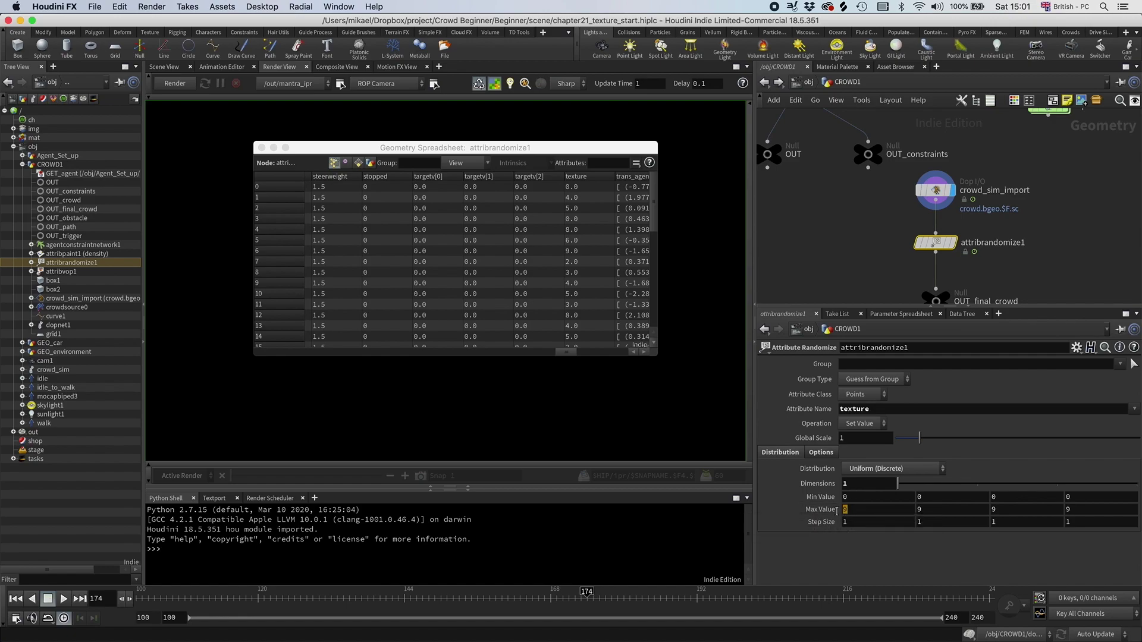
text(2)
key(Return)
click(262, 149)
Step: In the Data Tree, add a style to CROWD1's Style Sheet Parameters and name it zombie
middle_drag(849, 204, 845, 183)
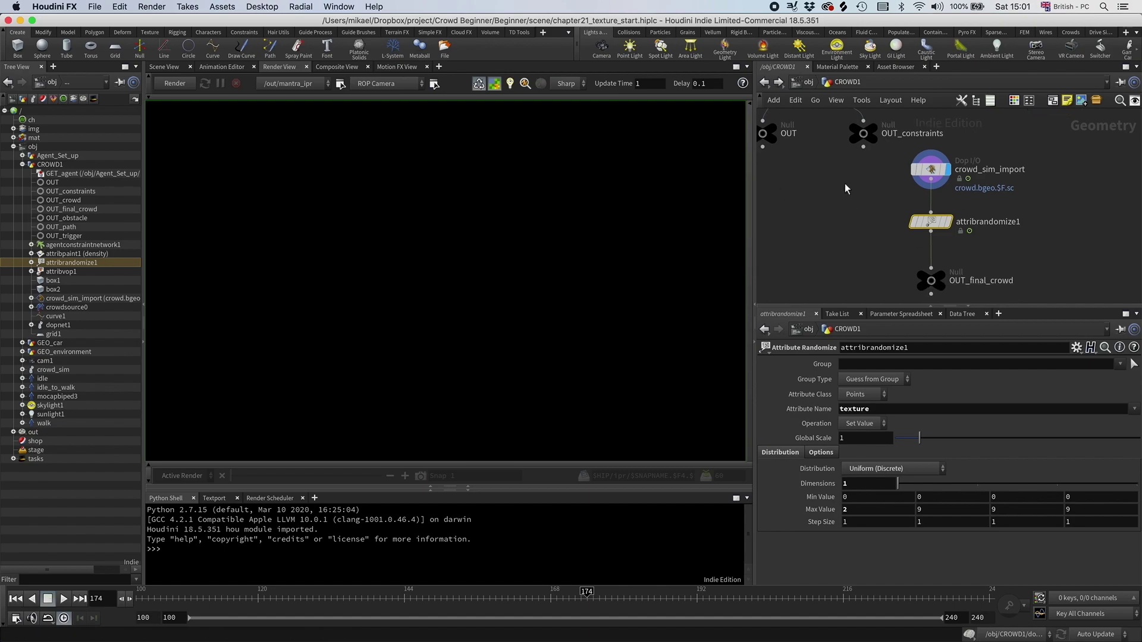
click(962, 314)
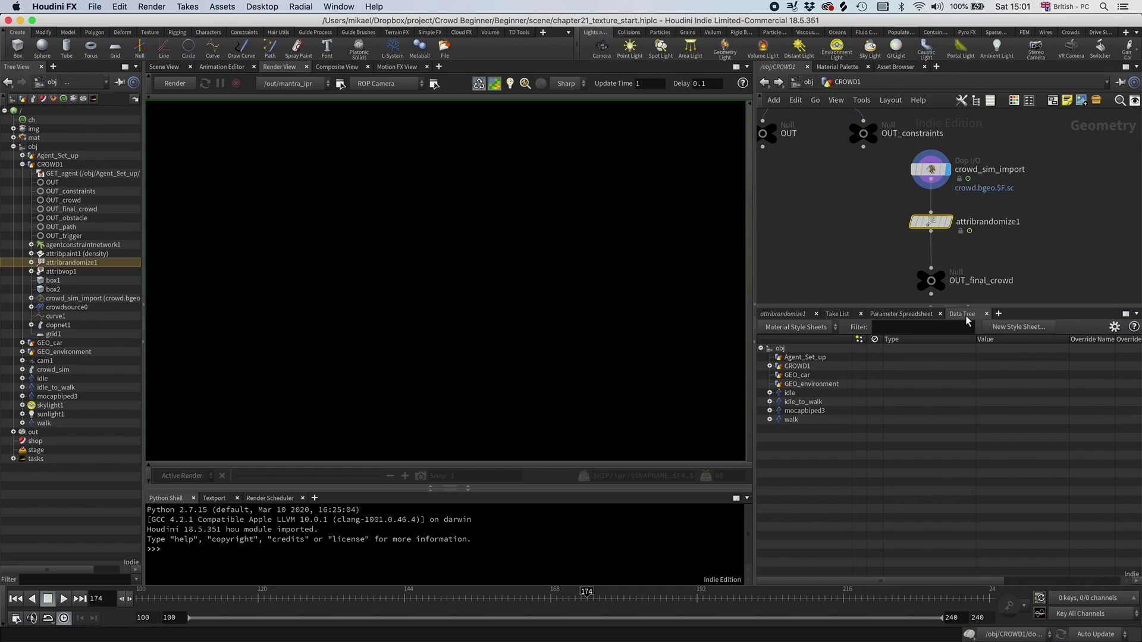
click(769, 366)
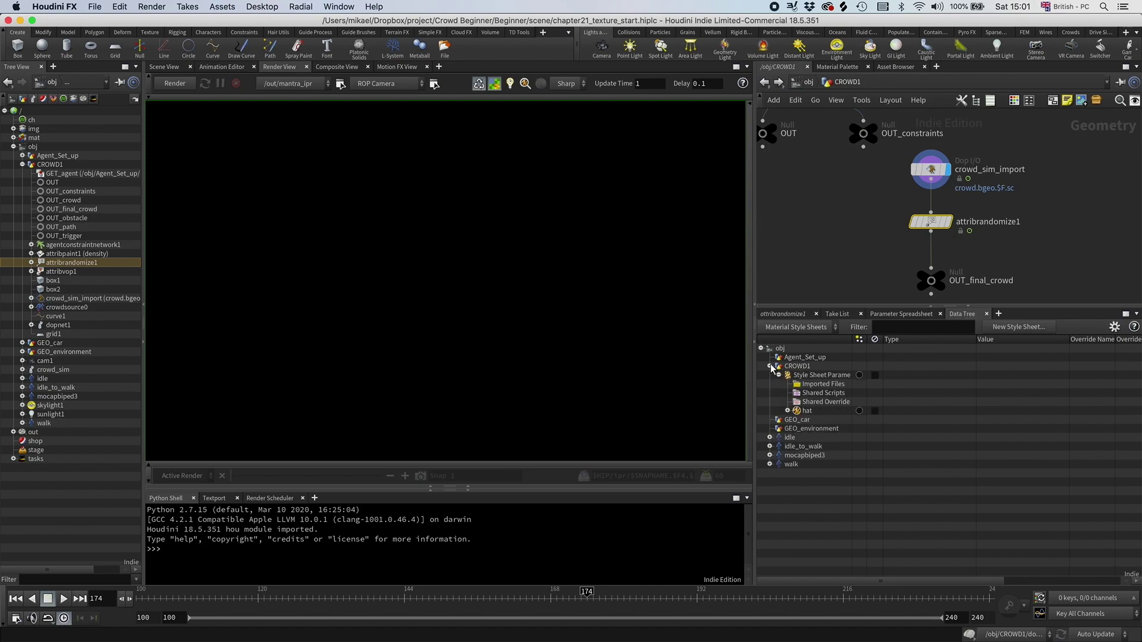
right_click(804, 376)
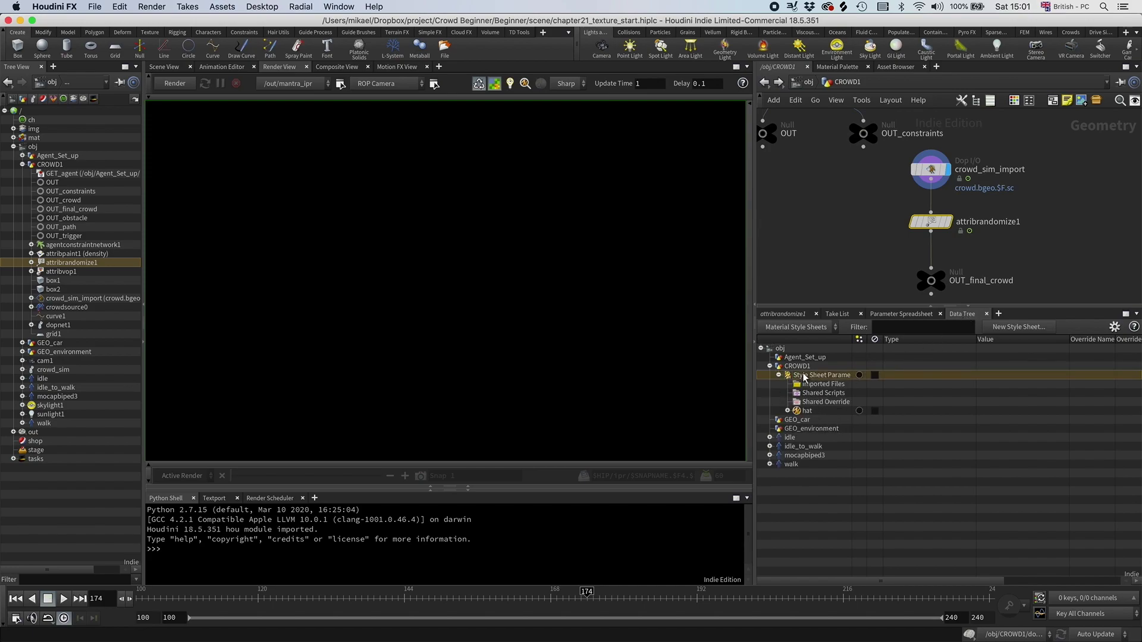
click(821, 547)
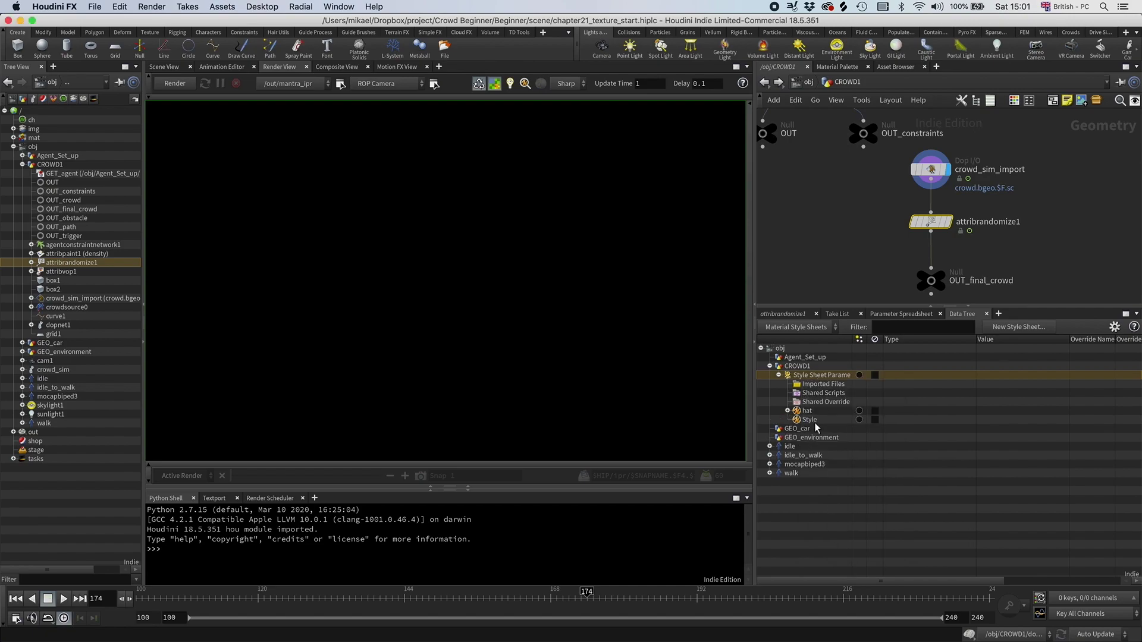
right_click(814, 420)
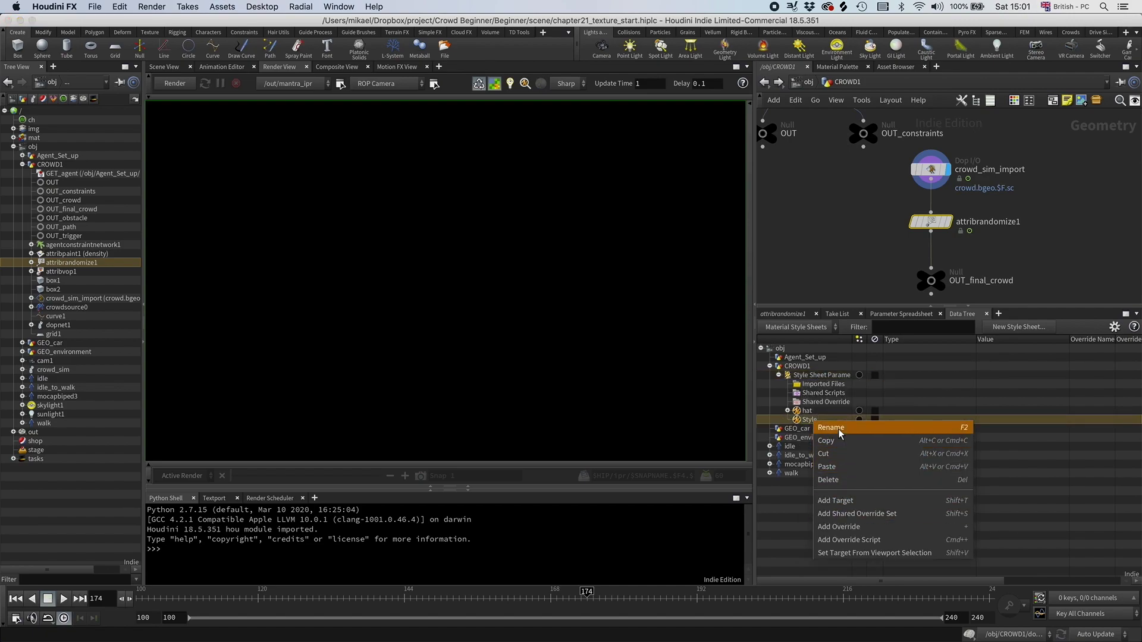
click(840, 429)
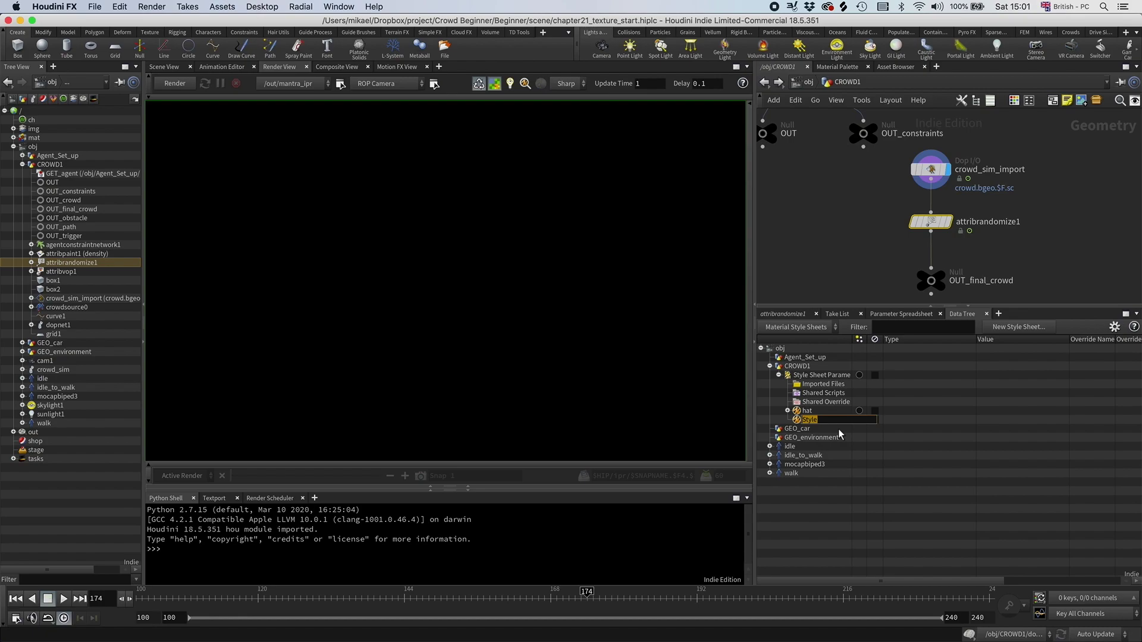
text(zombie 0)
Step: Confirm the zombie style name and add a target to the zombie 0 style
key(Return)
right_click(811, 420)
click(837, 501)
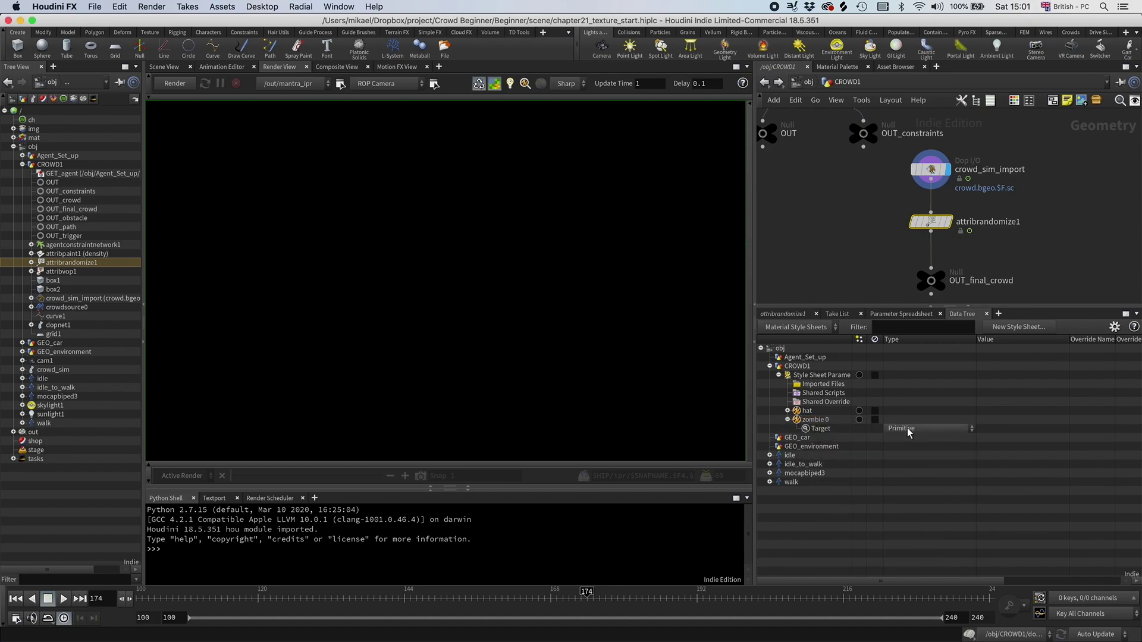
click(819, 427)
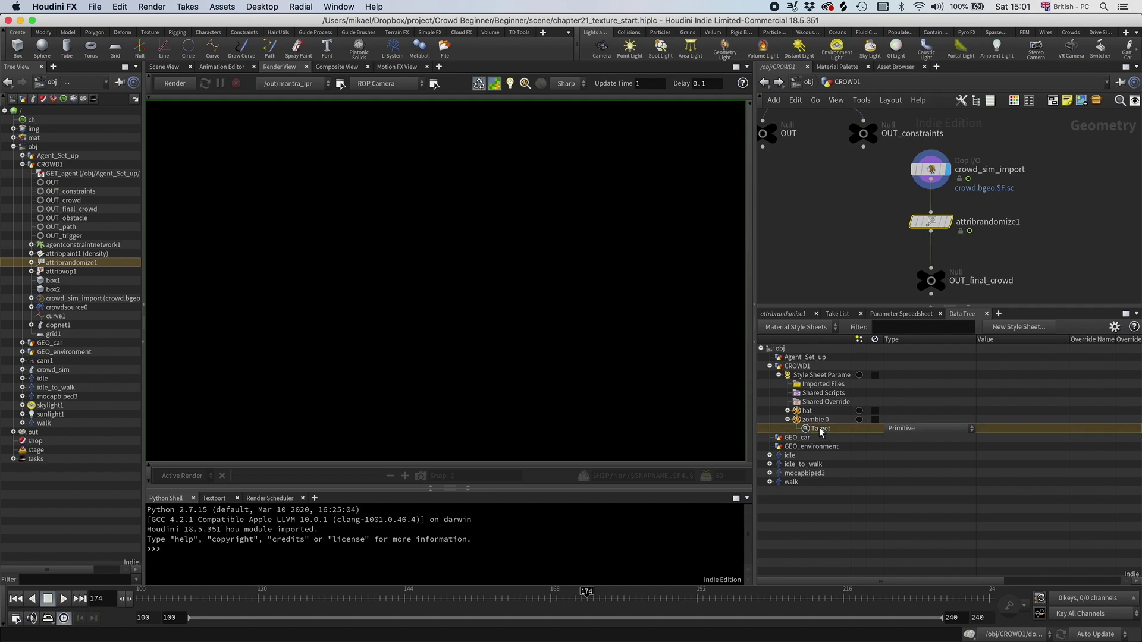
right_click(819, 427)
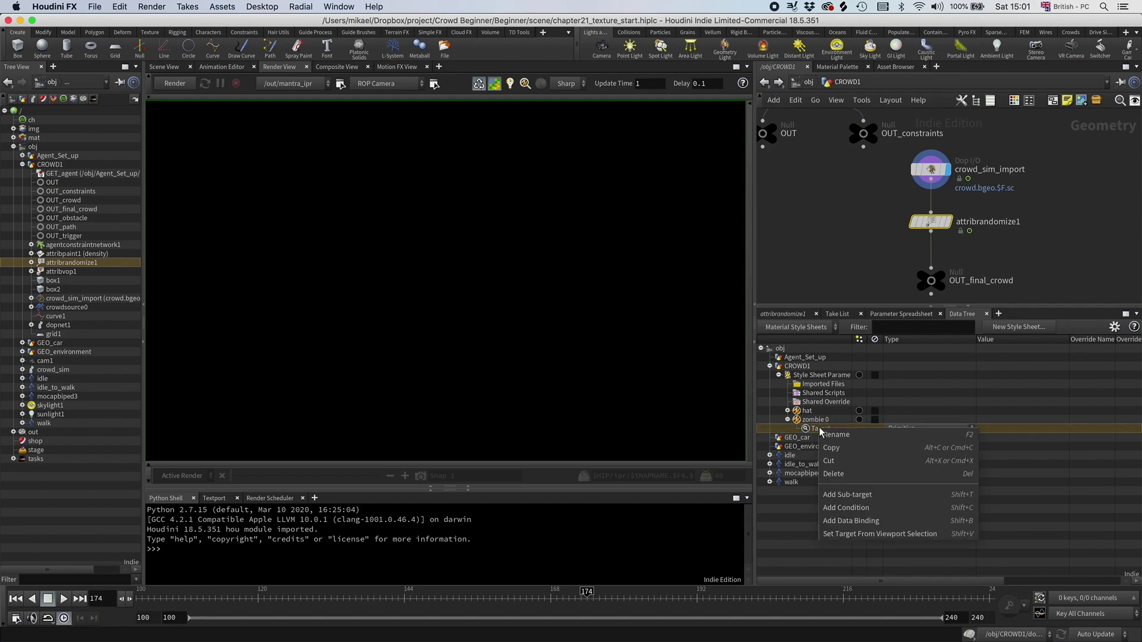
click(846, 506)
click(911, 438)
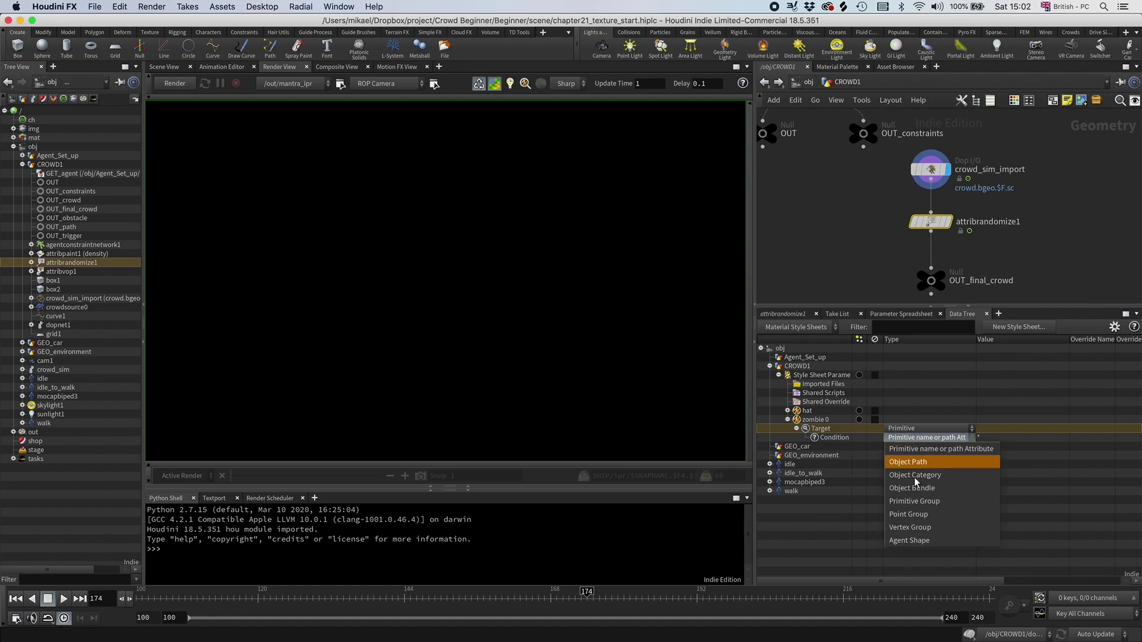
click(911, 511)
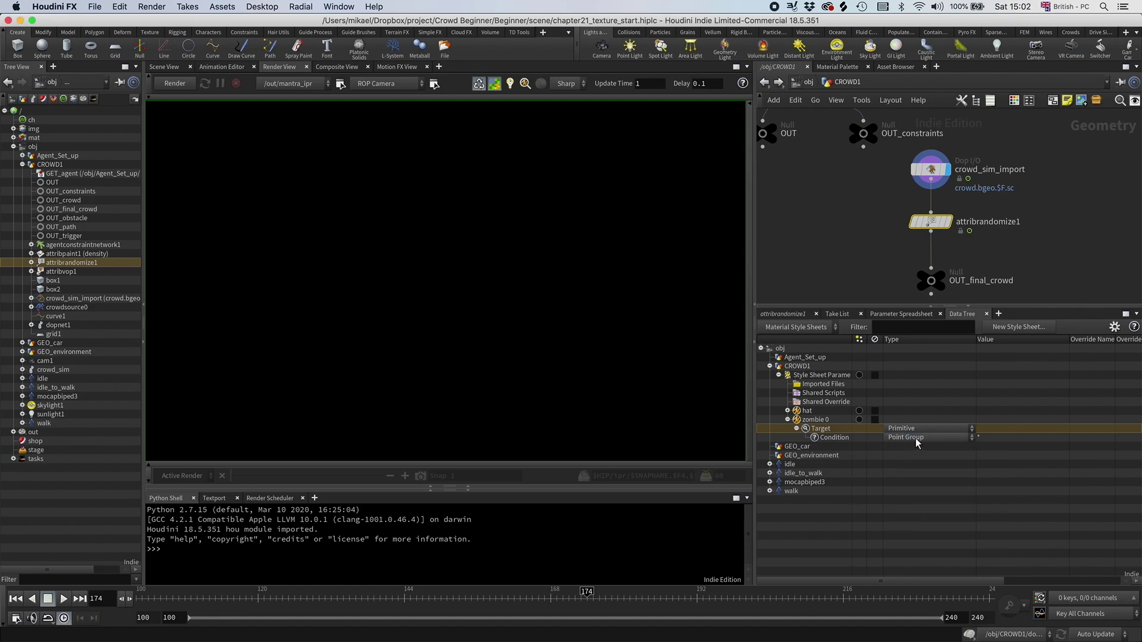
click(998, 438)
text(@texture == 0)
key(Return)
Step: Add a Material Parameter override to the zombie 0 style
right_click(820, 420)
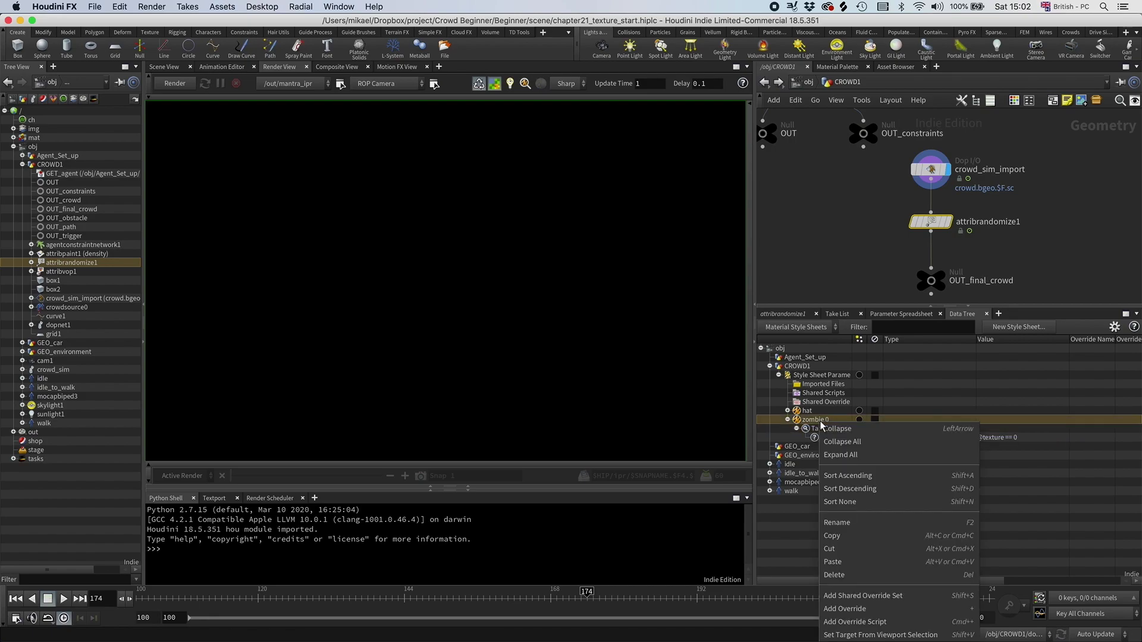
click(859, 616)
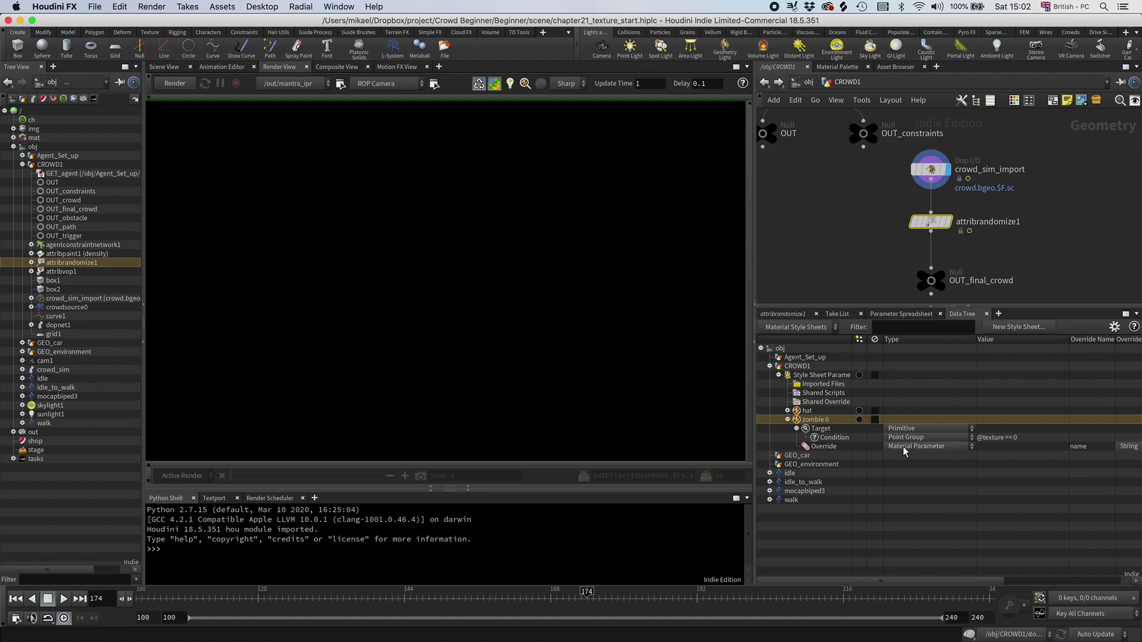
drag(859, 579, 923, 580)
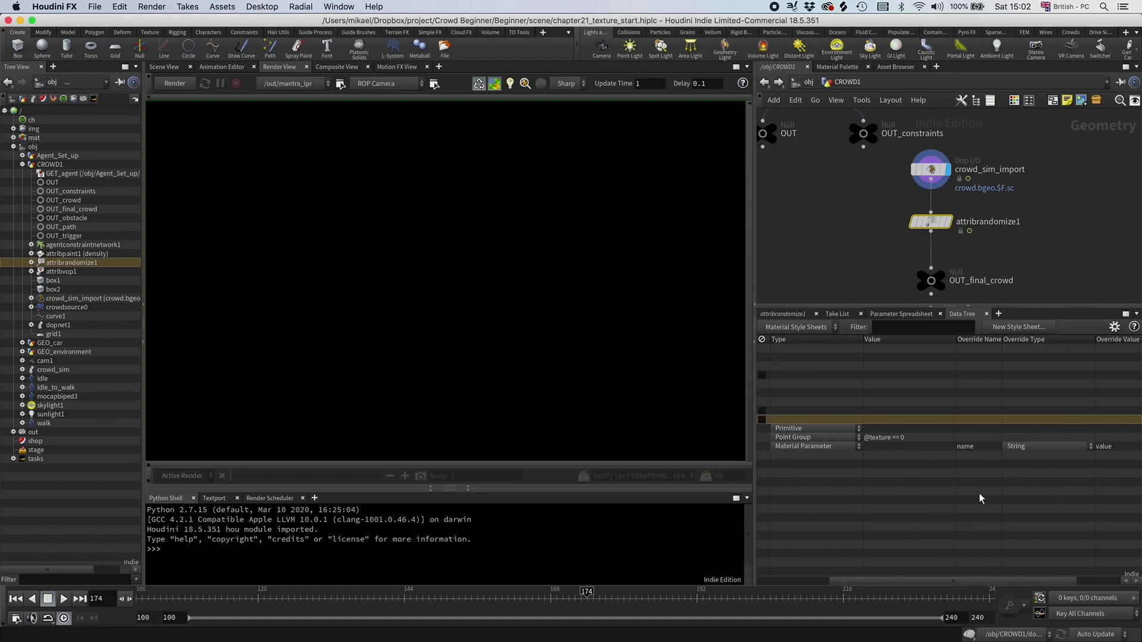
click(997, 447)
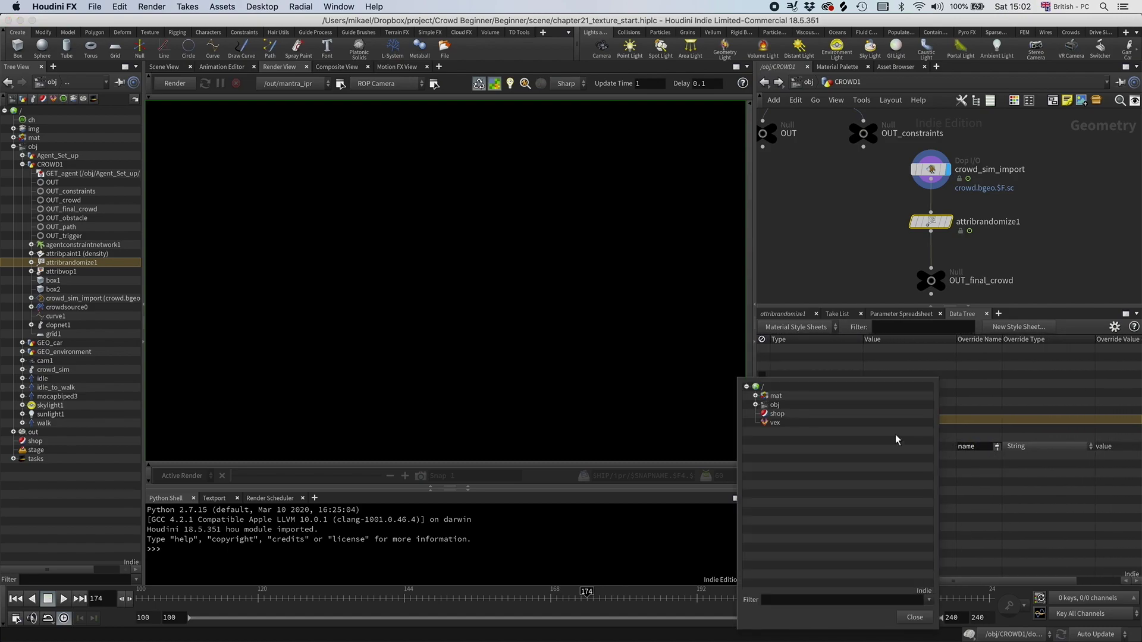
Step: Point the override at the zombie material's Base Color Texture (basecolor_texture) and edit its file value
click(755, 396)
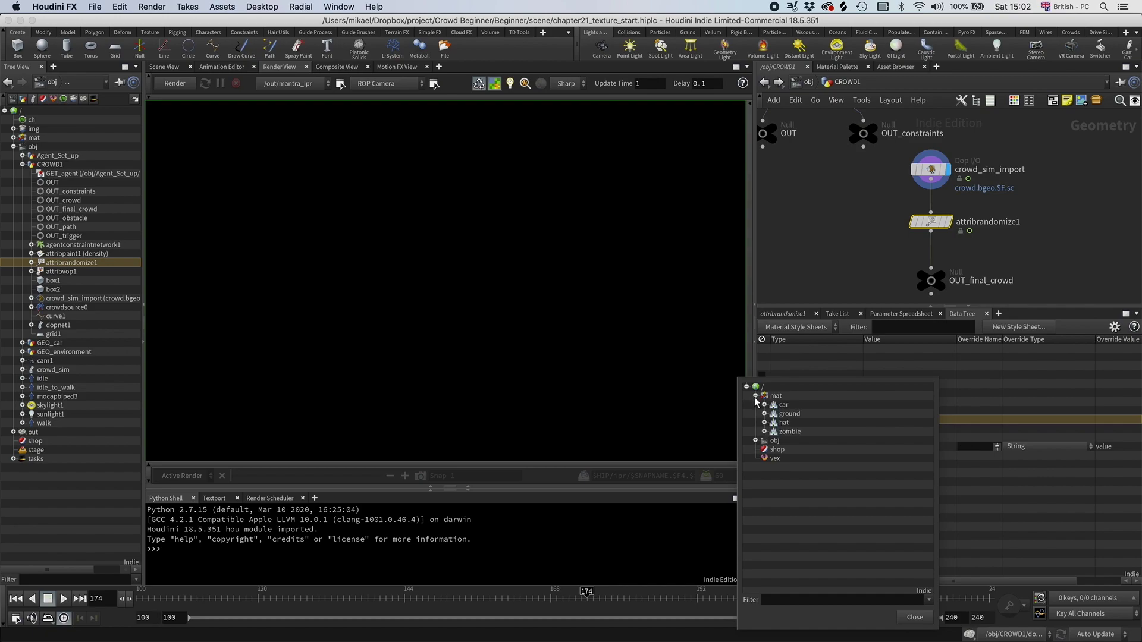
click(763, 432)
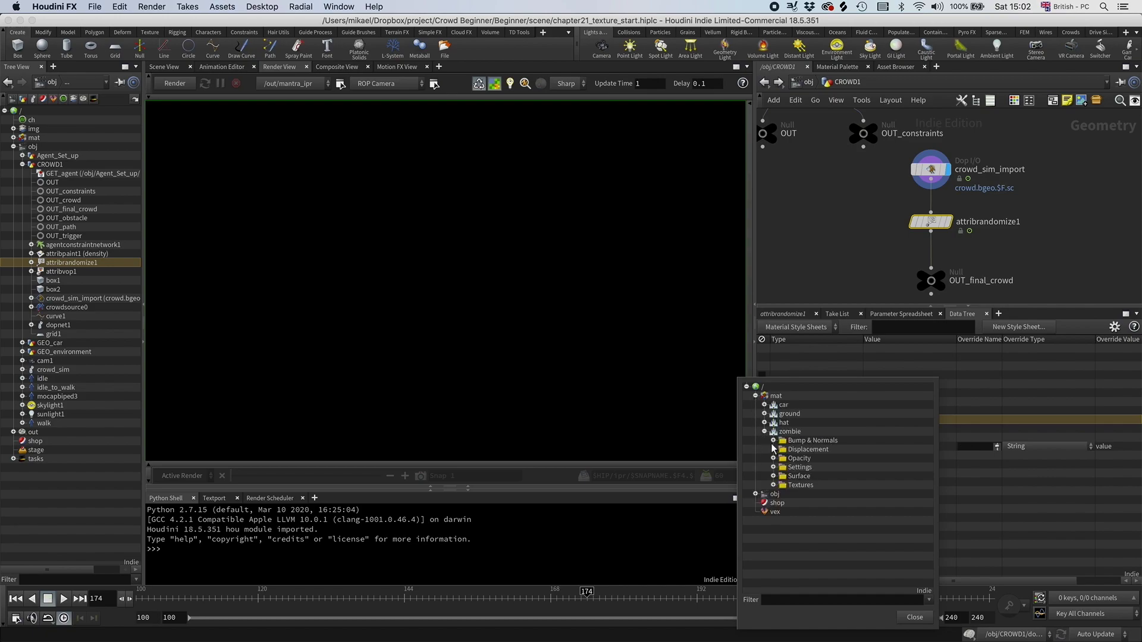
click(773, 486)
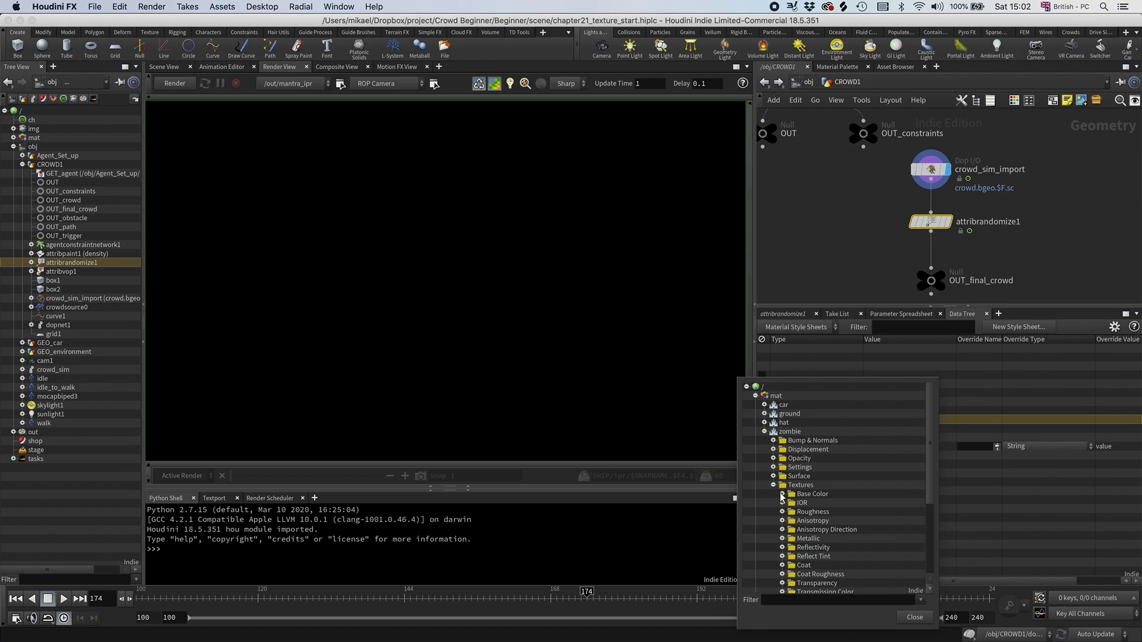
click(782, 494)
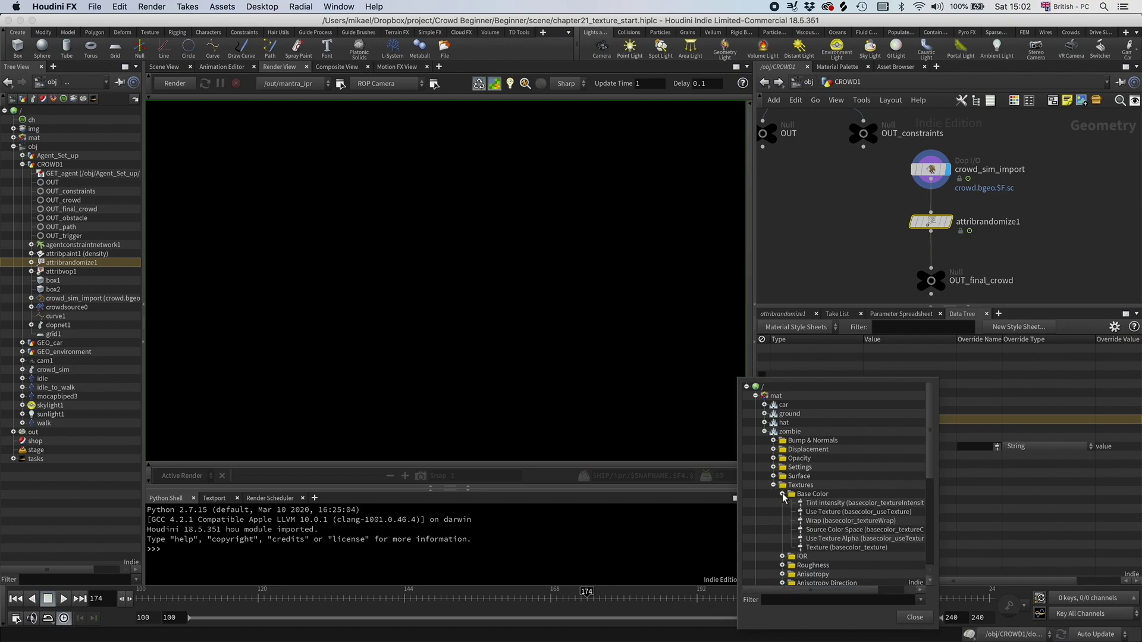
click(825, 548)
click(914, 618)
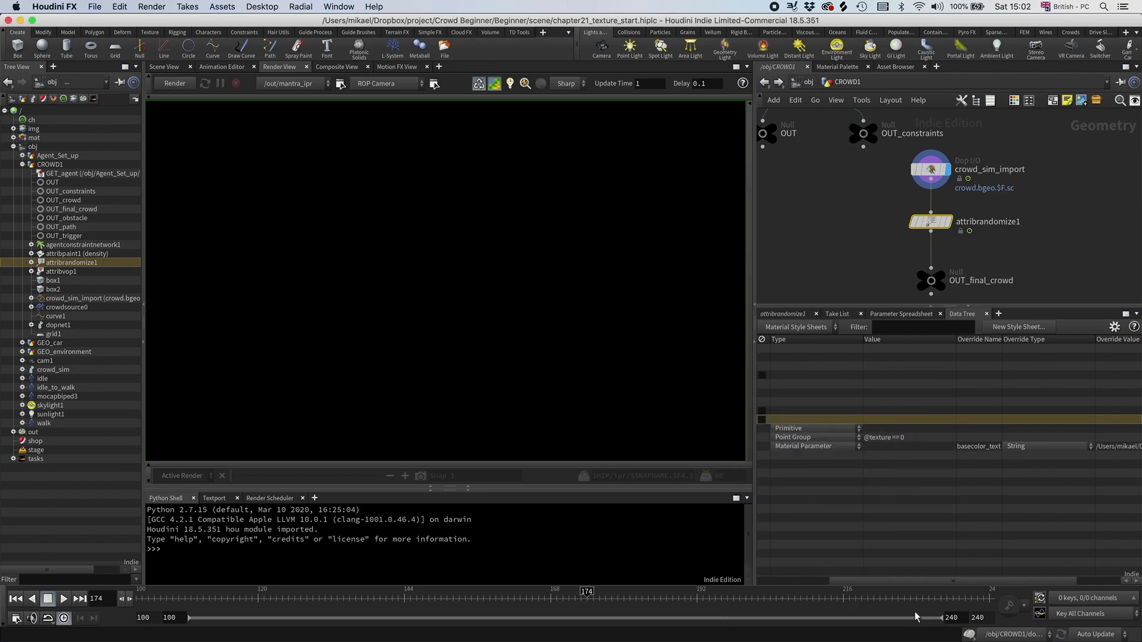
drag(890, 582, 985, 579)
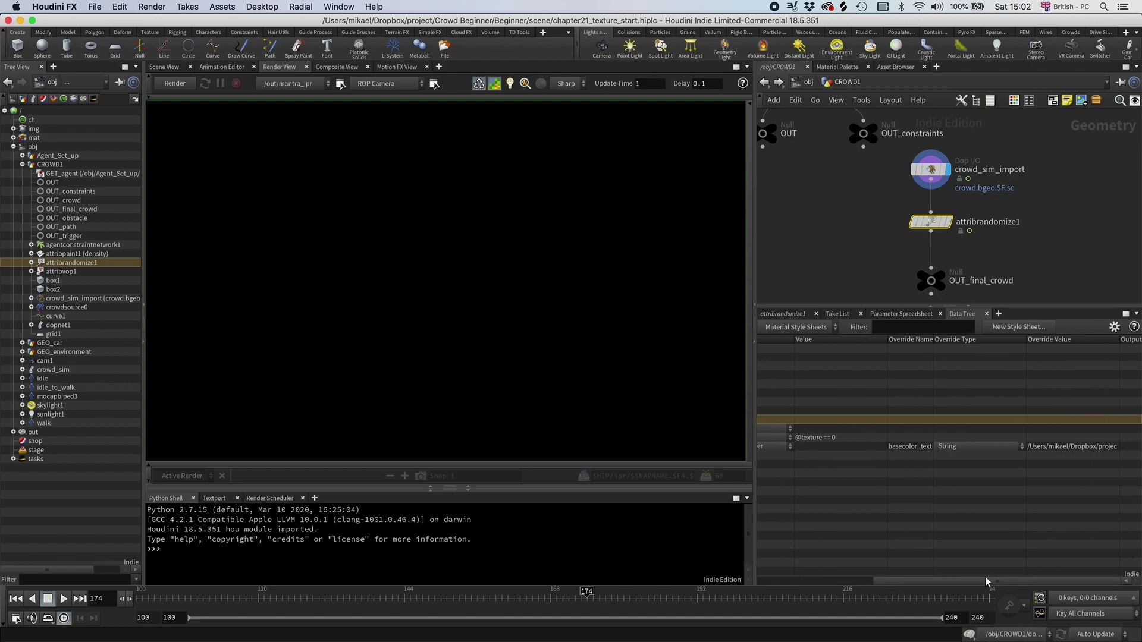
double_click(1038, 447)
drag(965, 580, 840, 579)
Step: Collapse the zombie 0 style and duplicate it
click(809, 412)
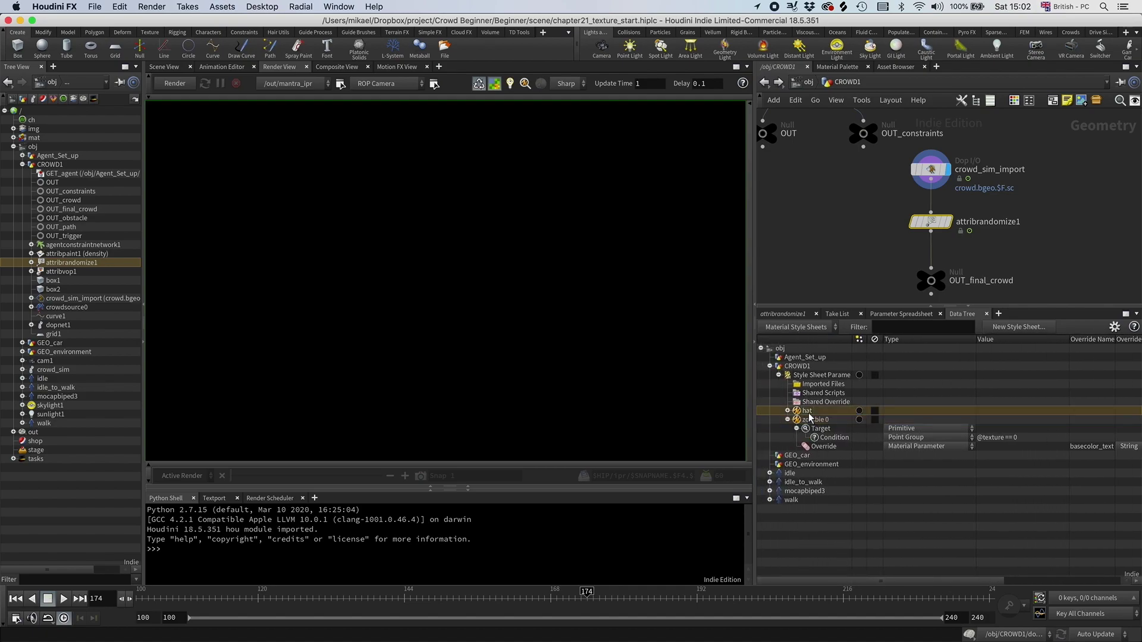
click(809, 420)
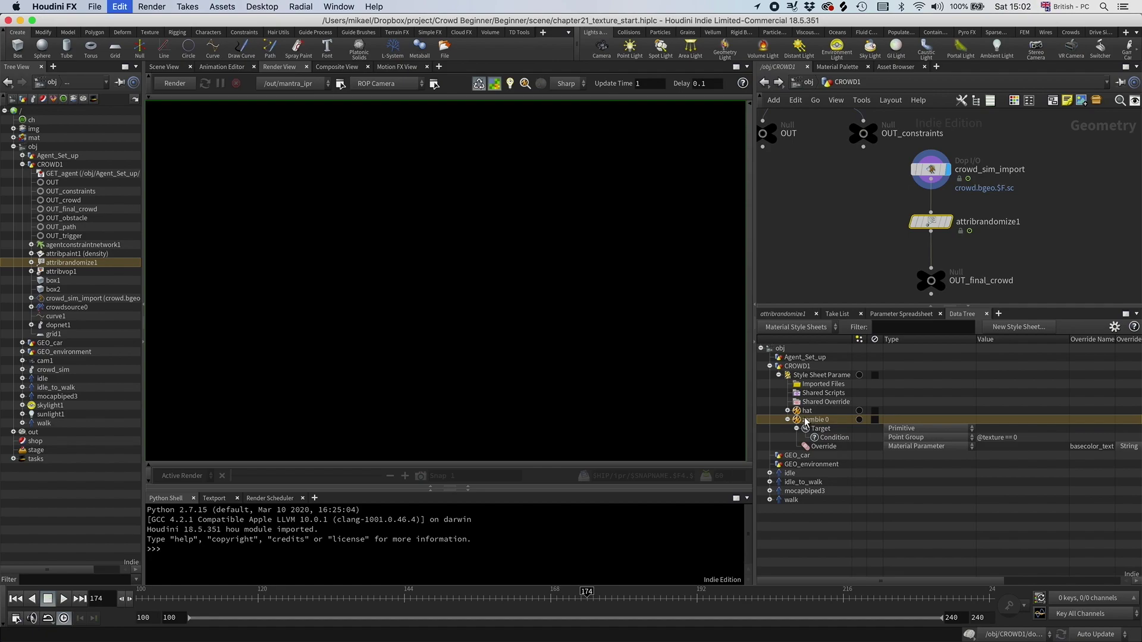
click(788, 420)
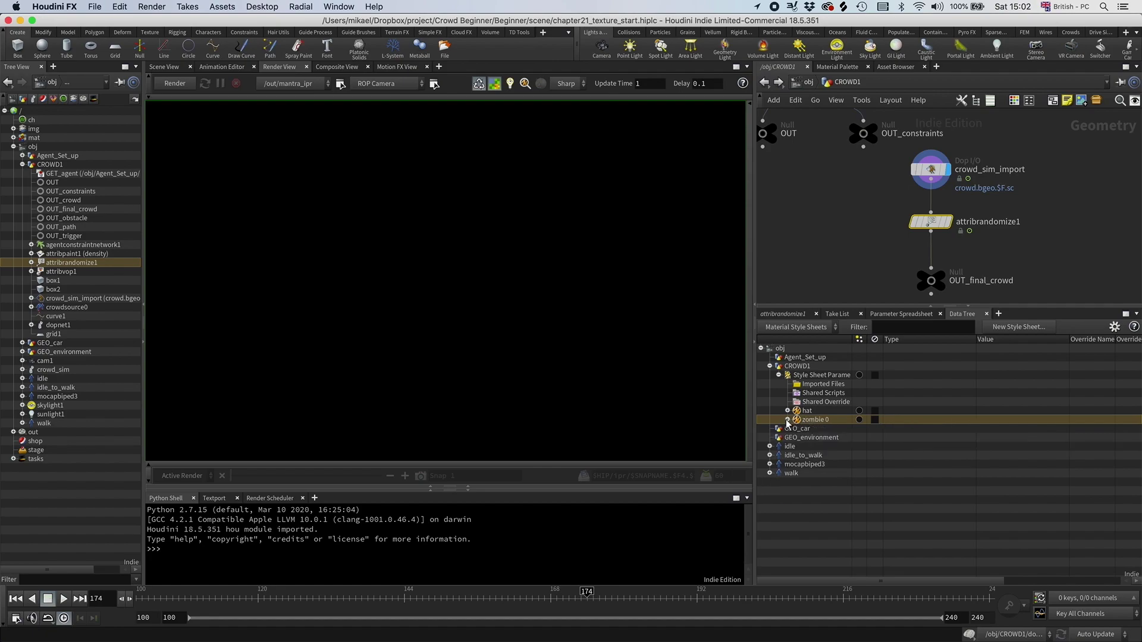
key(super+v)
key(super+v)
Step: Rename the duplicated styles zombie 1 and zombie 2
click(829, 427)
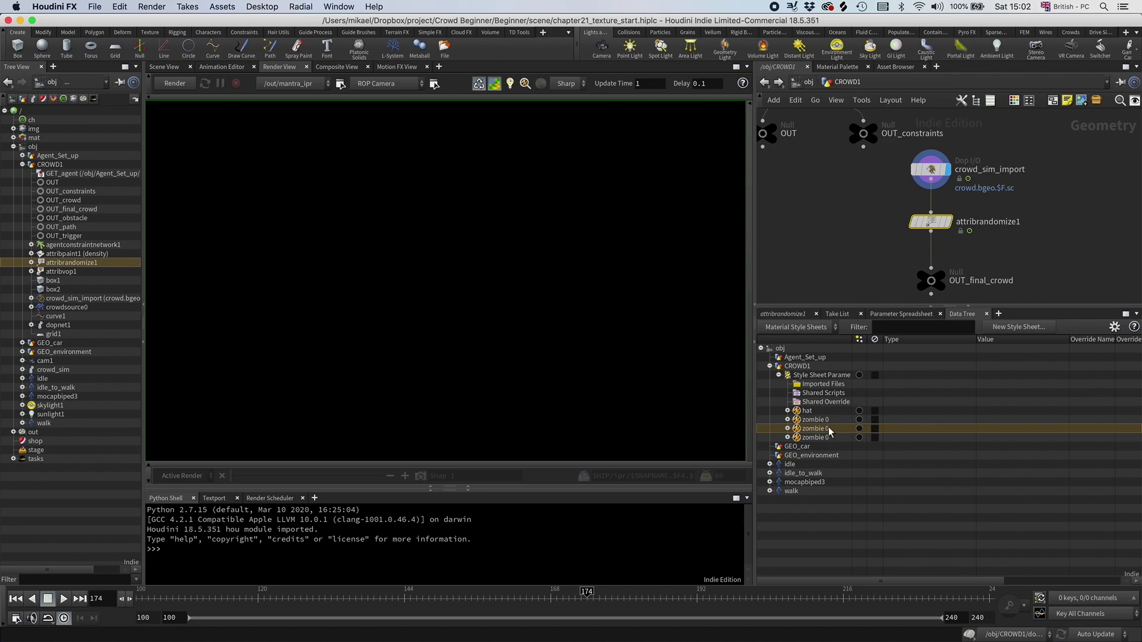
right_click(829, 427)
click(855, 534)
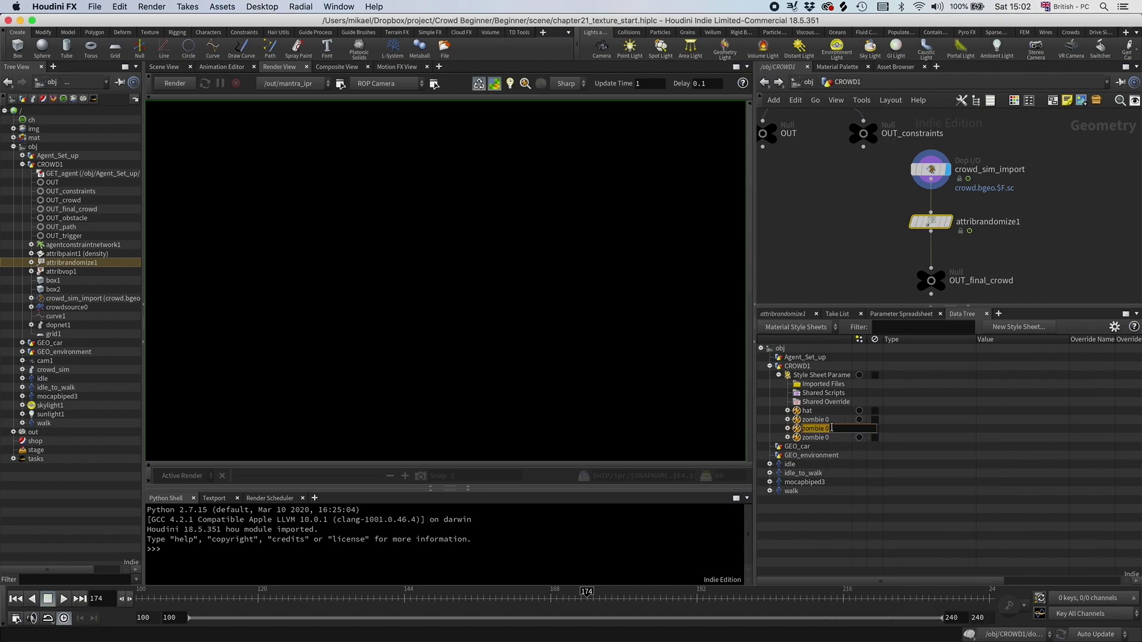
click(832, 428)
right_click(832, 437)
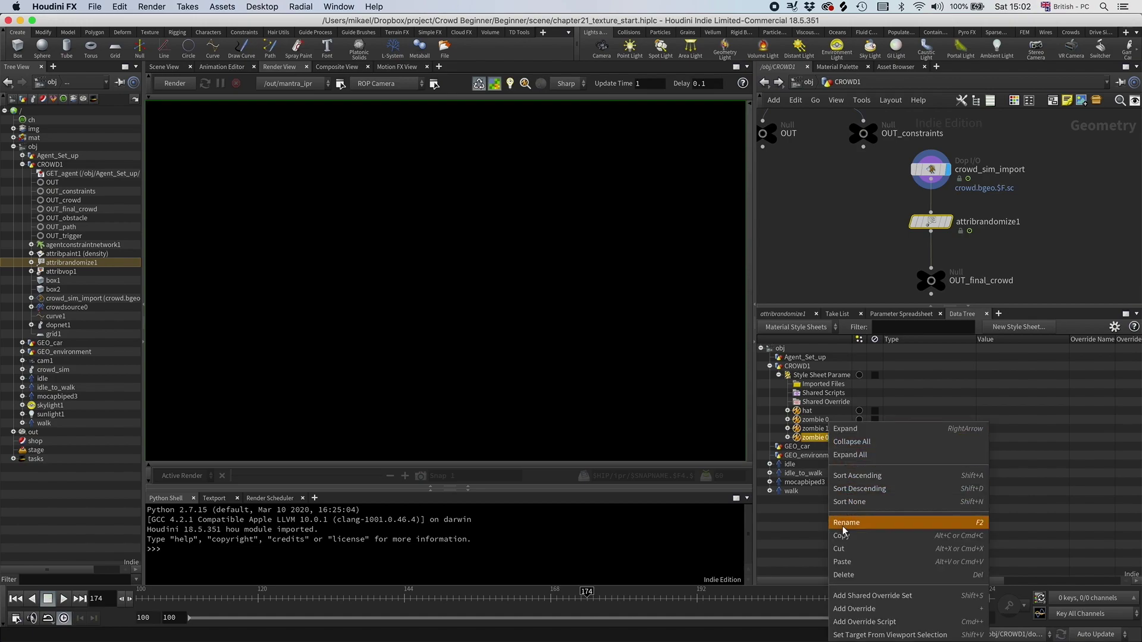
click(847, 522)
click(831, 437)
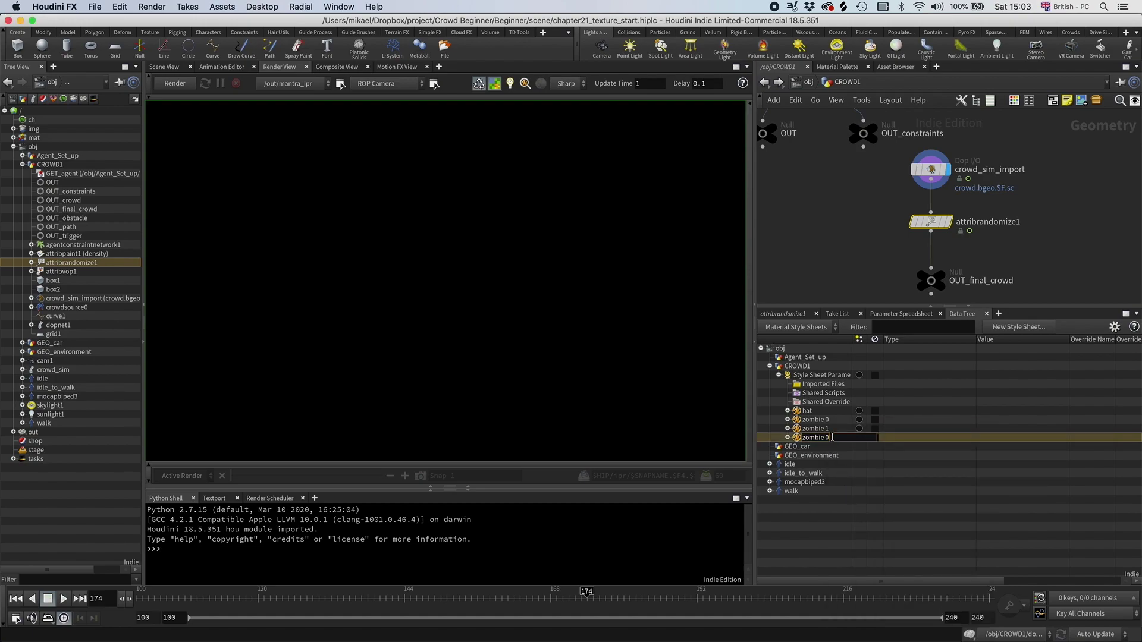
text(2)
key(Return)
click(788, 428)
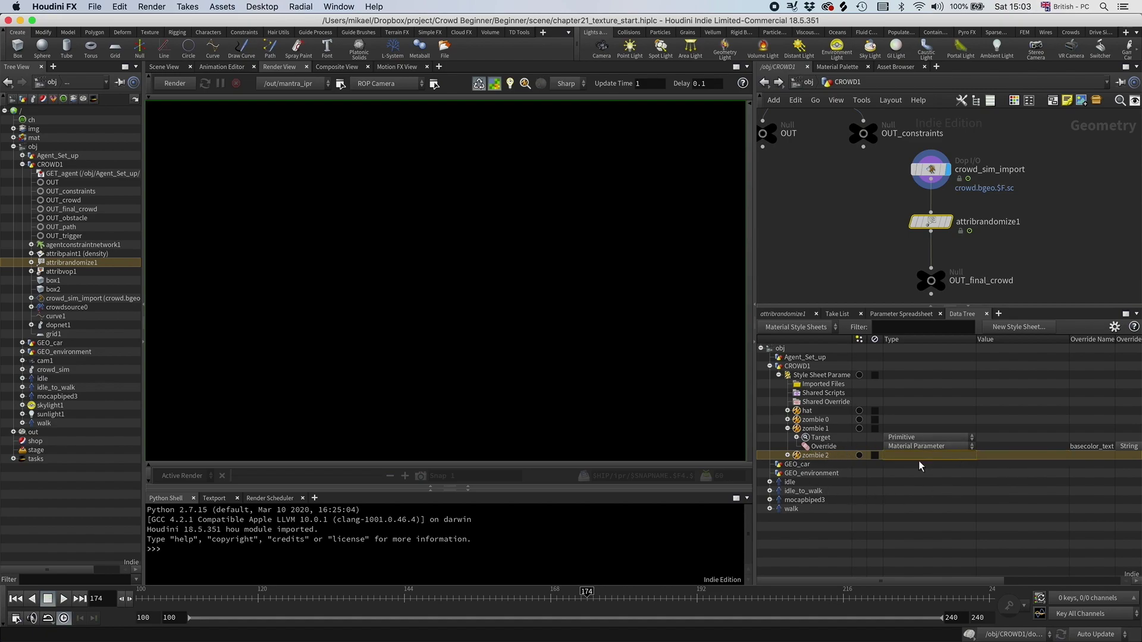
click(797, 437)
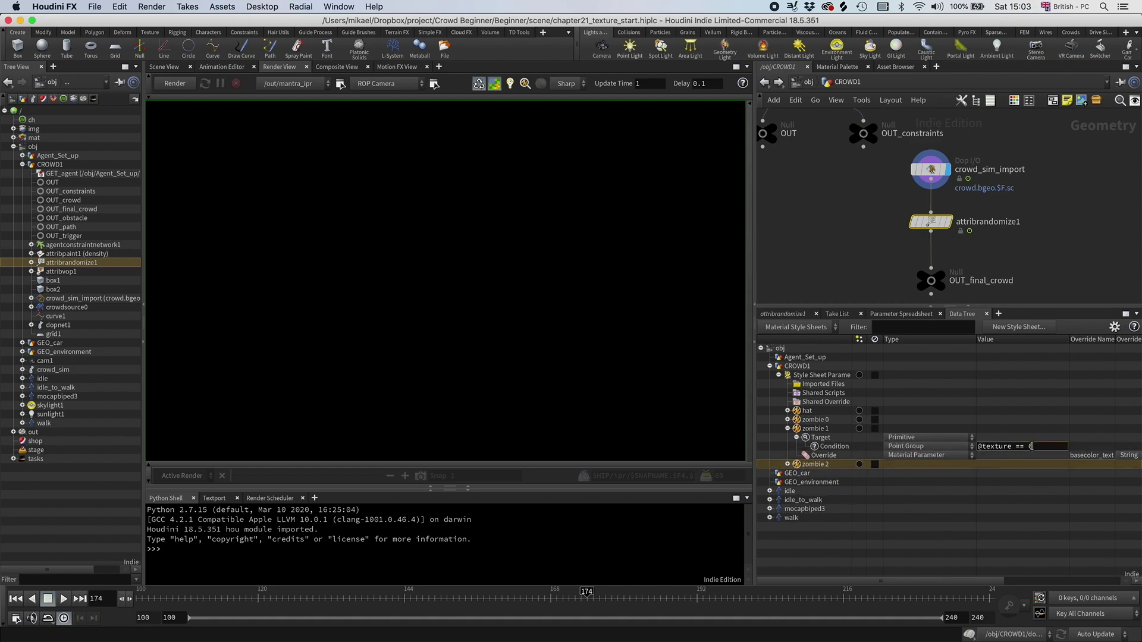
key(Return)
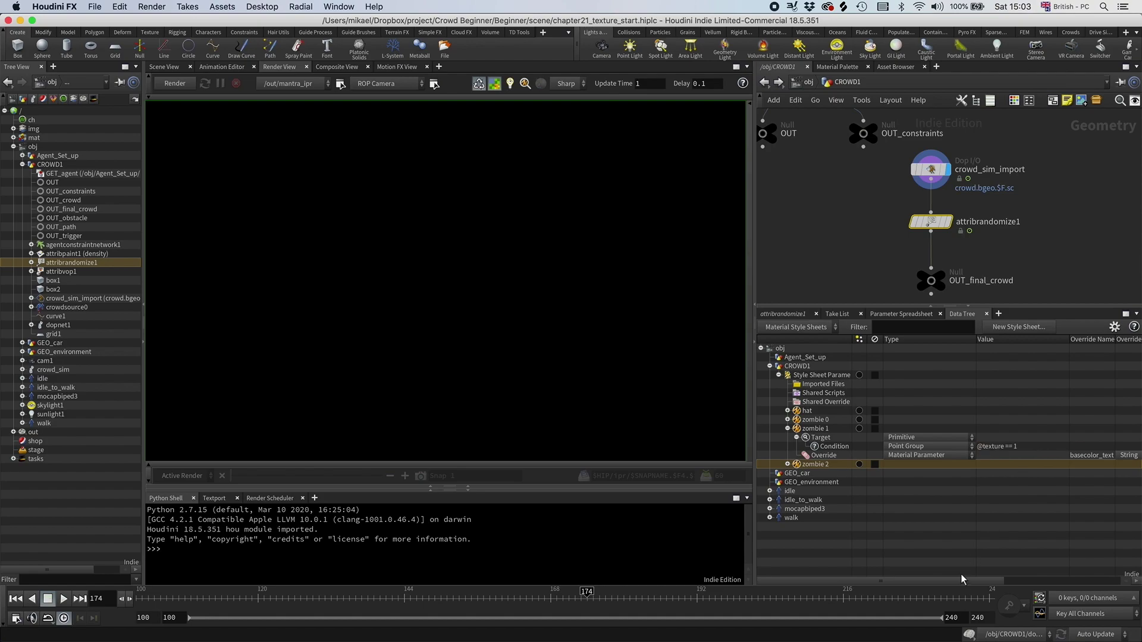
scroll(941, 583, right, 5)
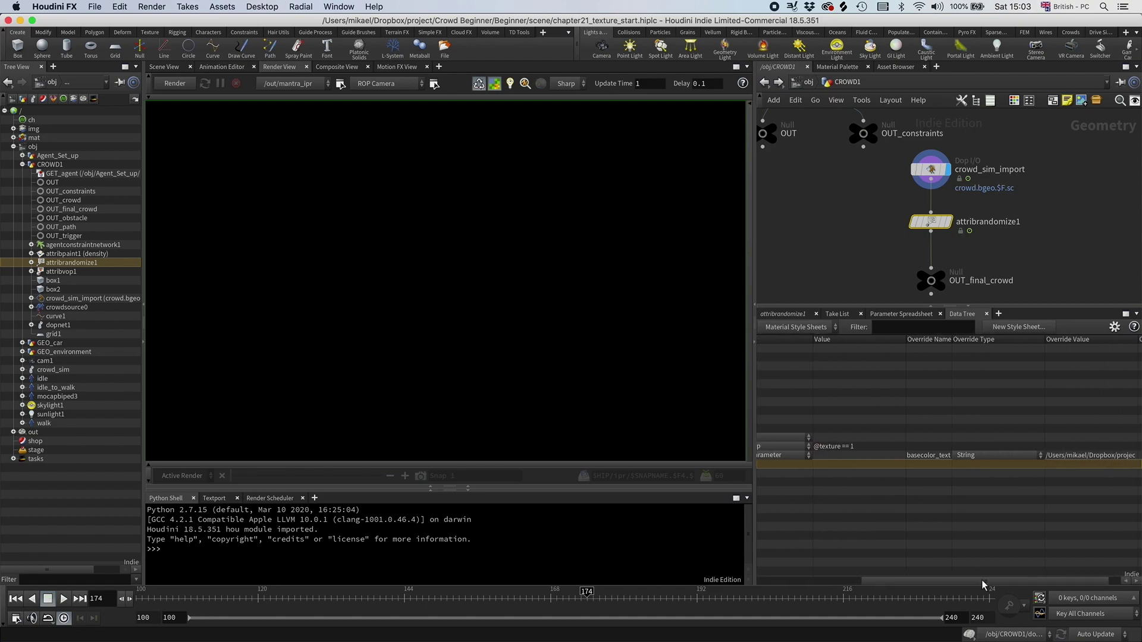
click(1114, 456)
double_click(393, 355)
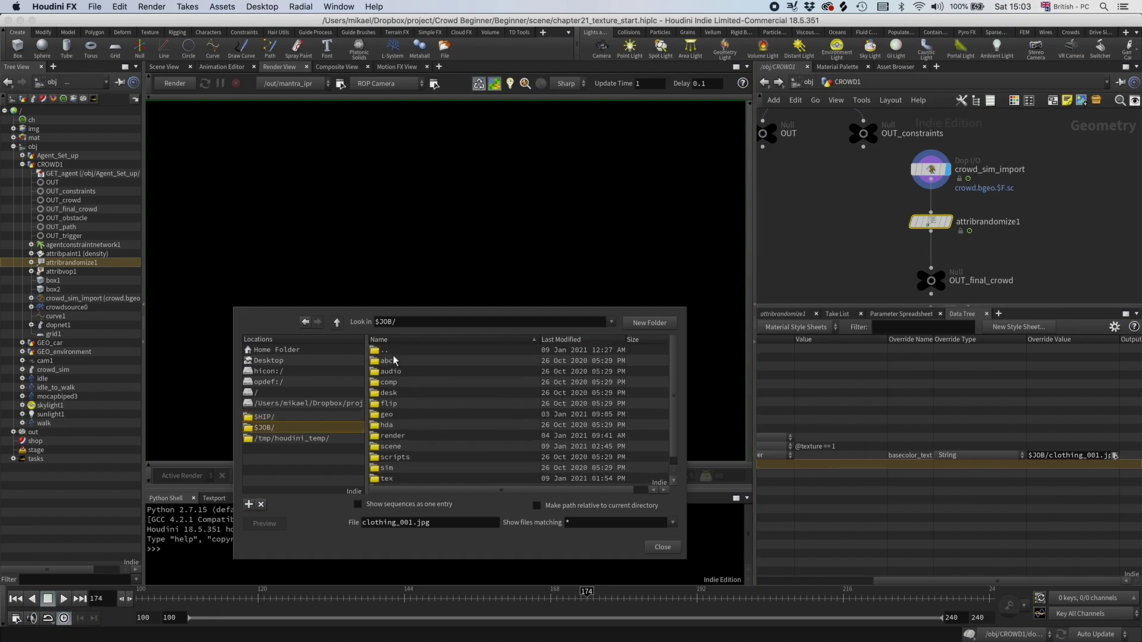
double_click(384, 473)
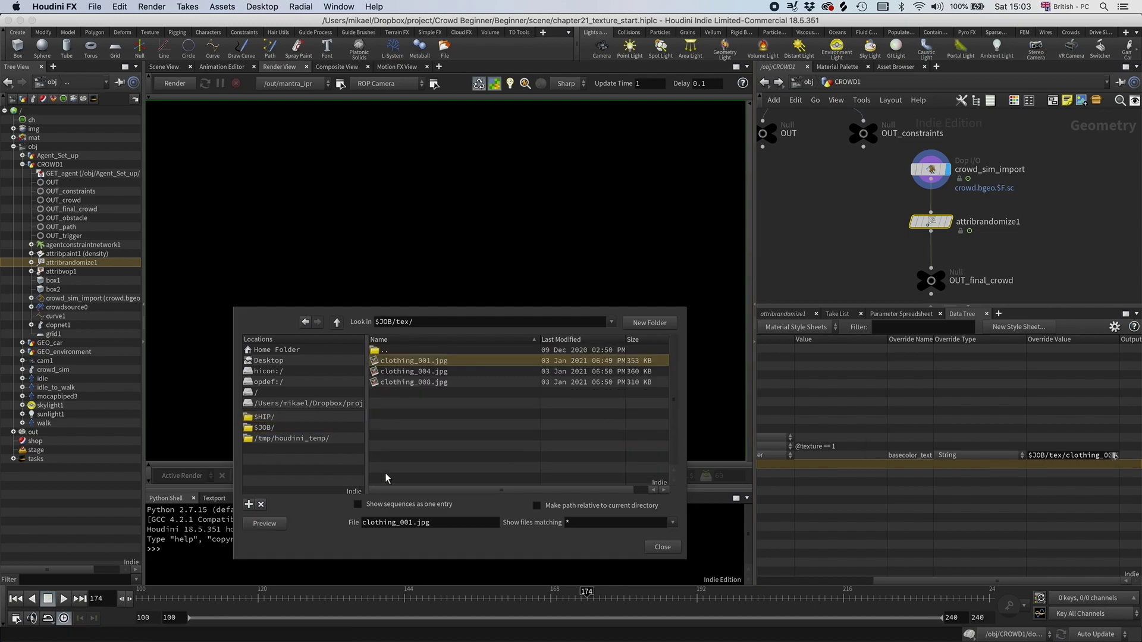
click(424, 372)
double_click(424, 372)
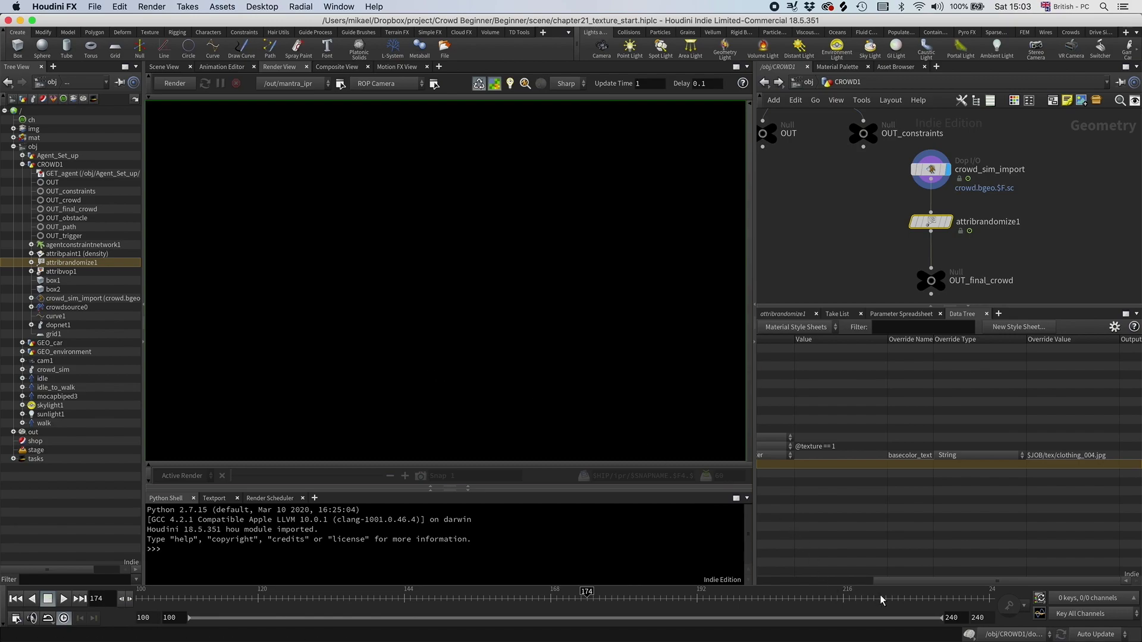
drag(902, 583, 777, 574)
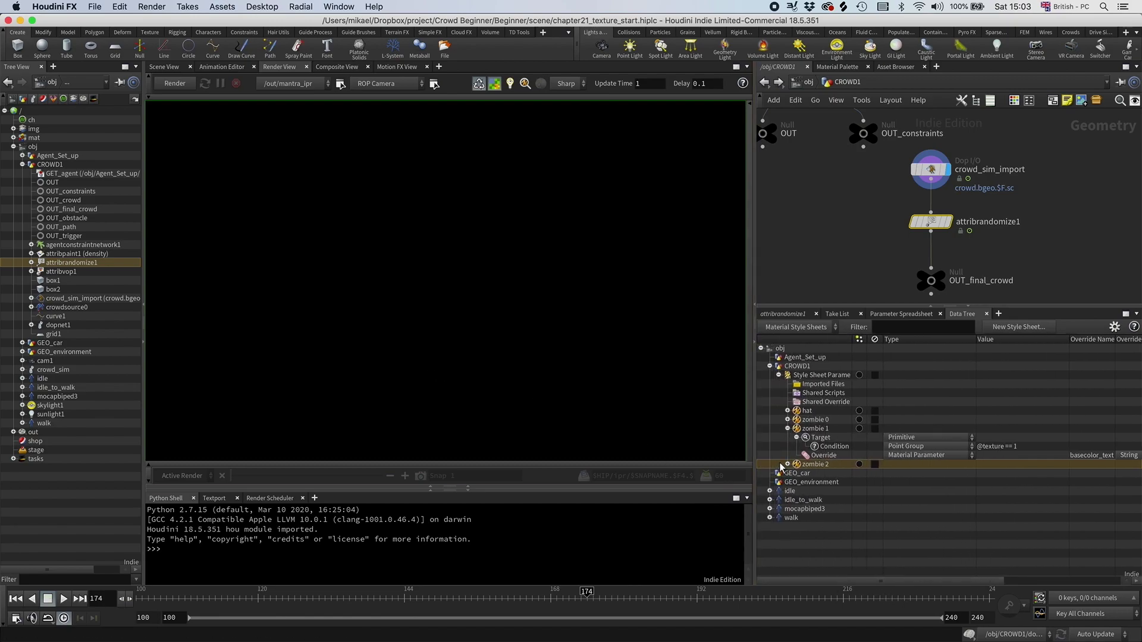
click(787, 465)
double_click(1020, 481)
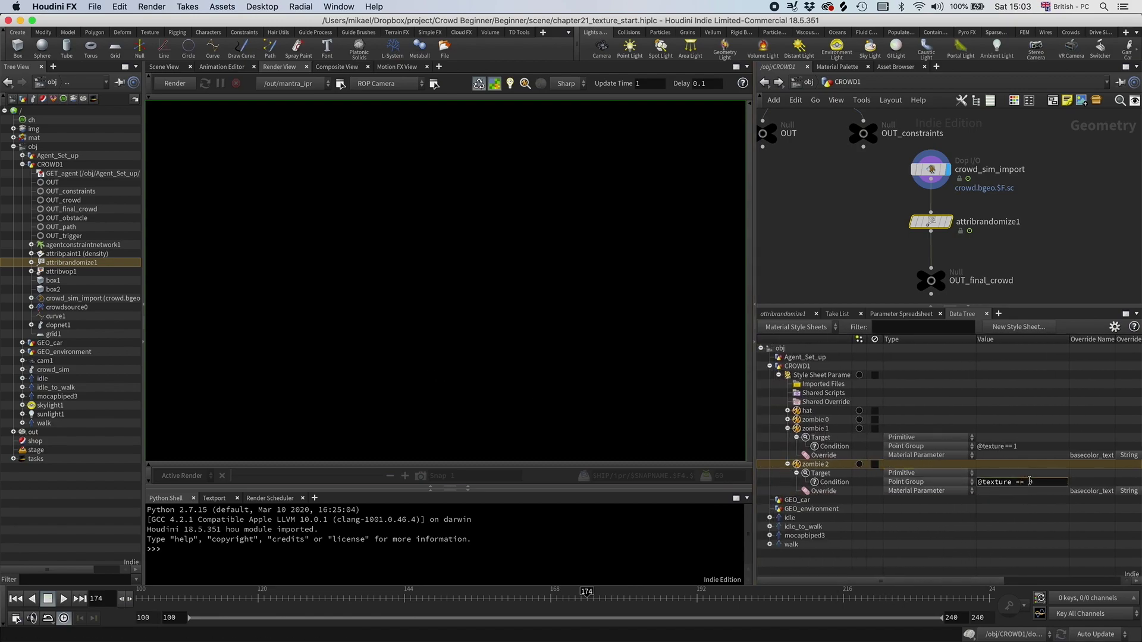
text(2)
key(Return)
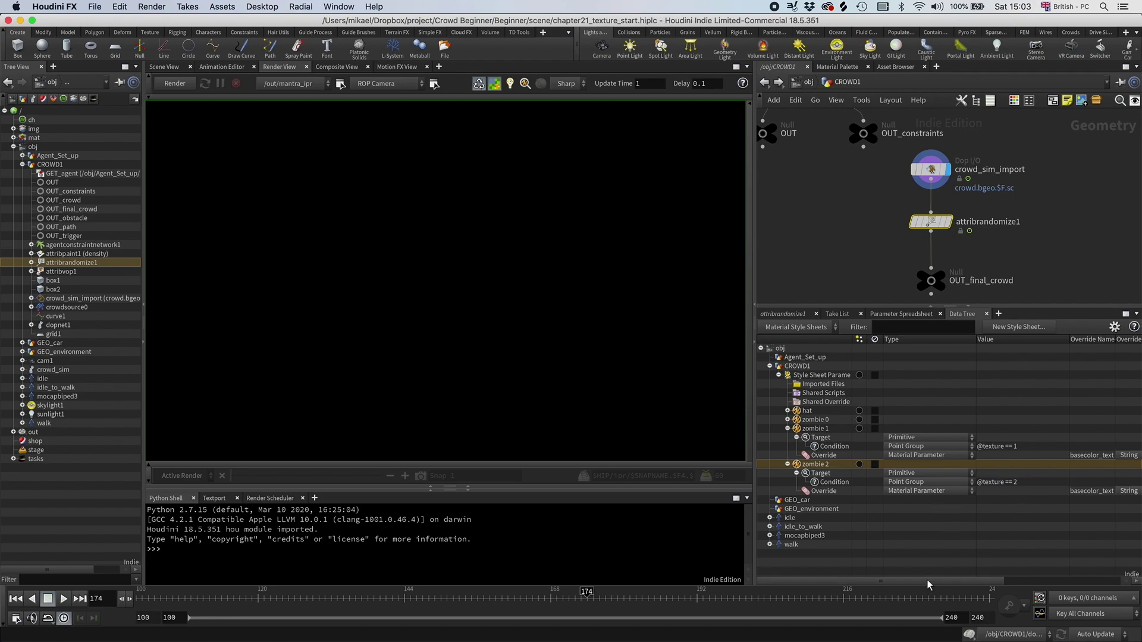
drag(927, 579, 1062, 579)
Step: Choose another clothing image file for zombie 2's basecolor_texture override
double_click(1065, 492)
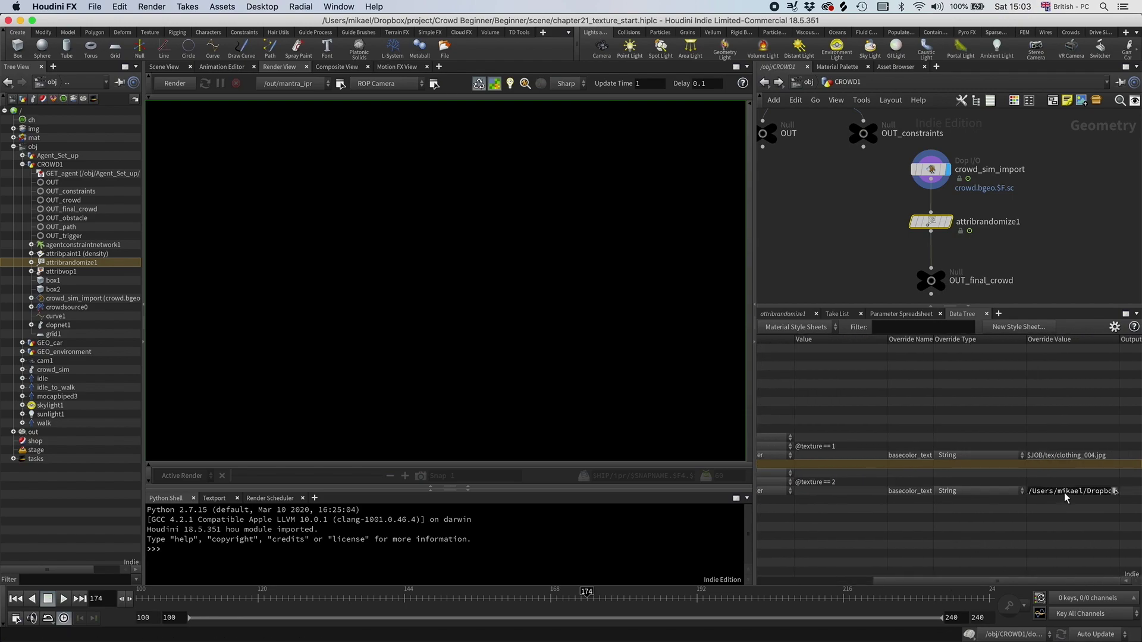
click(1114, 491)
double_click(437, 383)
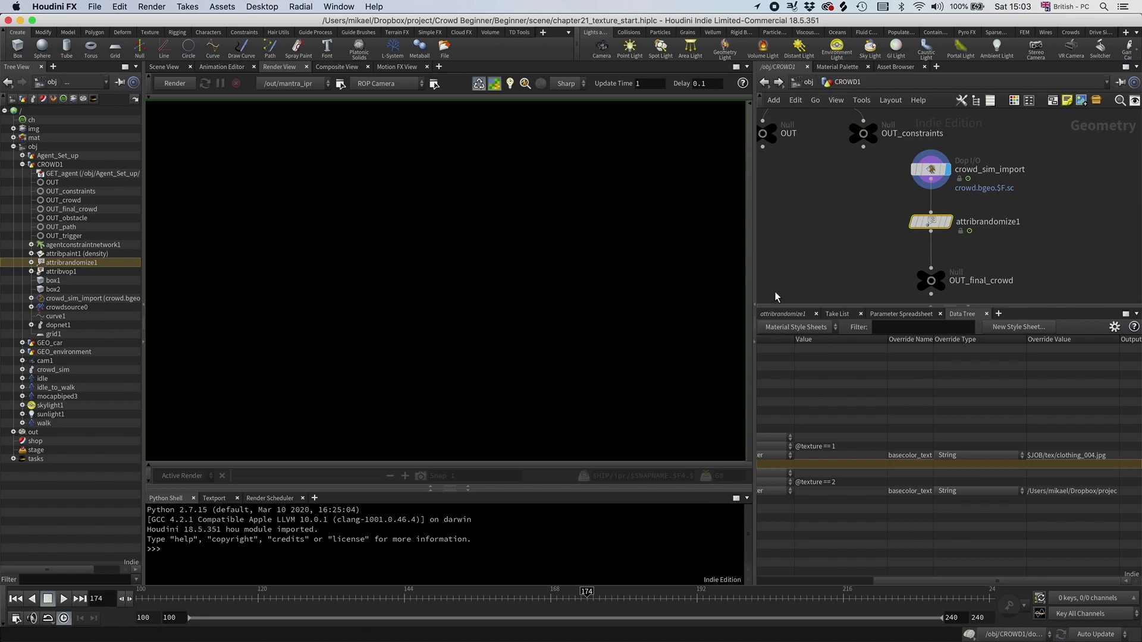
scroll(887, 242, left, 3)
scroll(865, 254, left, 1)
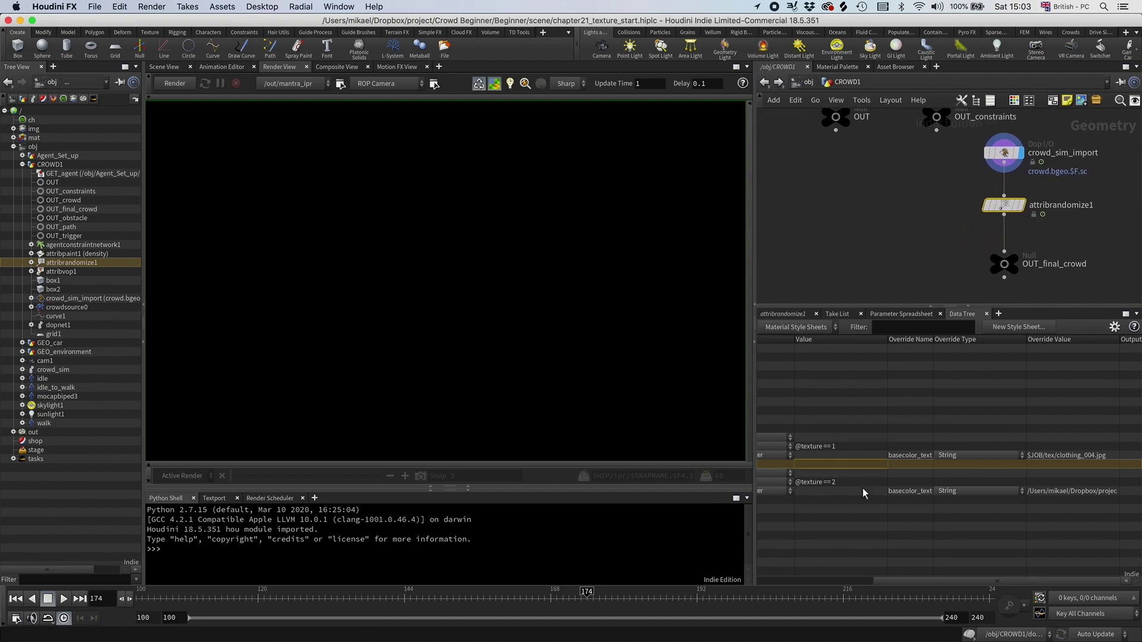
drag(916, 581, 797, 577)
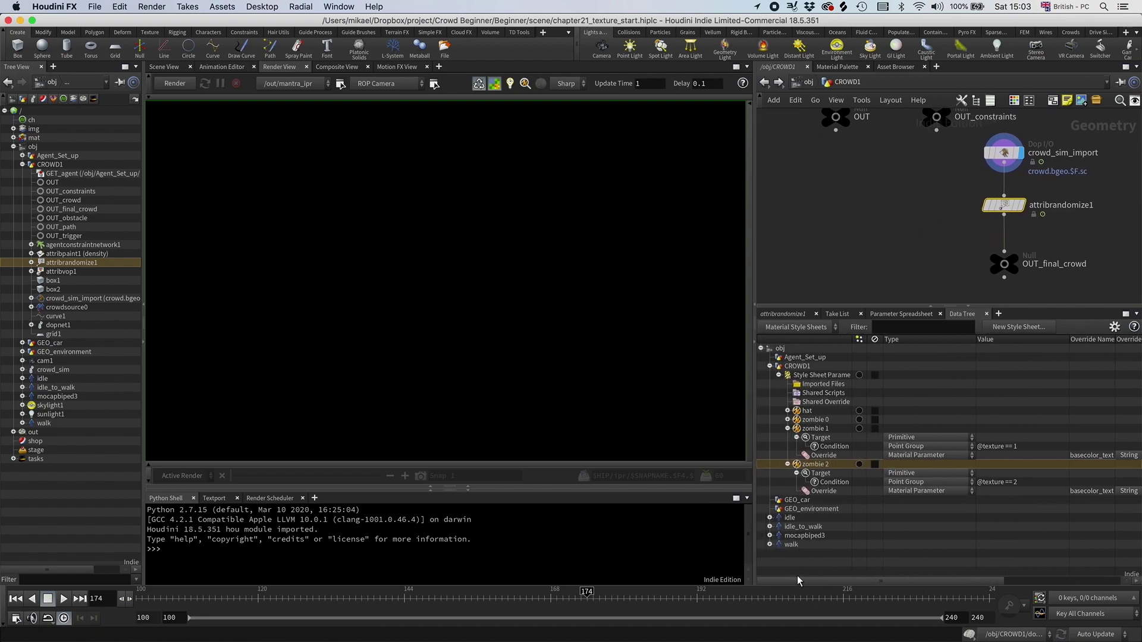
click(788, 464)
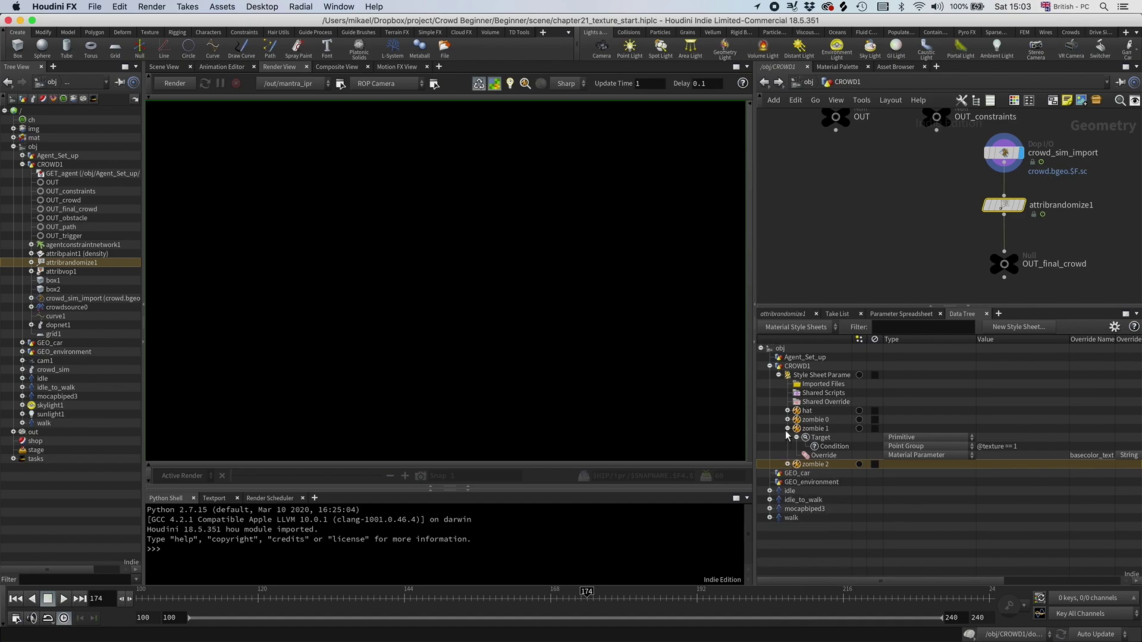
Step: Run a Mantra IPR render with /out/mantra_ipr, then zoom and pan across the zombie agents
click(787, 429)
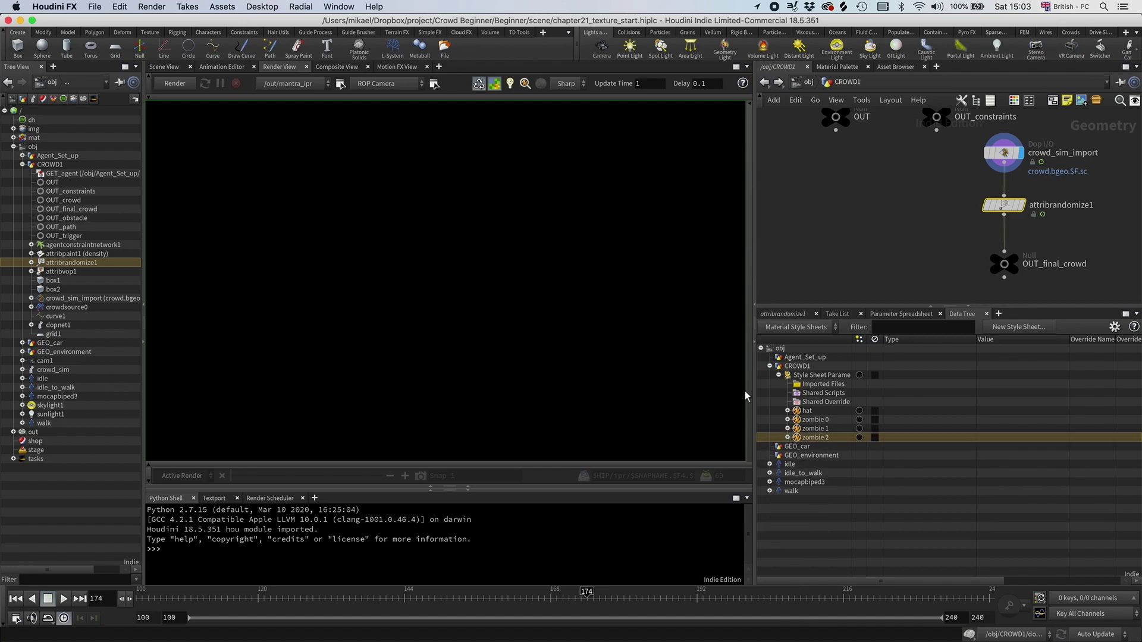
click(175, 83)
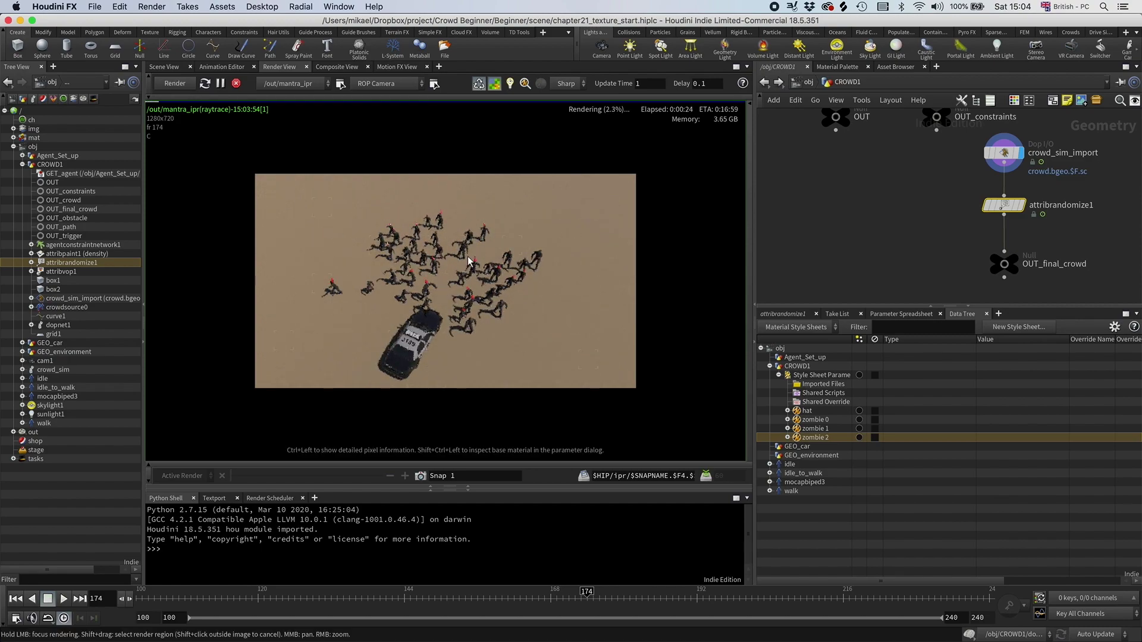
scroll(434, 281, up, 5)
middle_drag(434, 281, 445, 256)
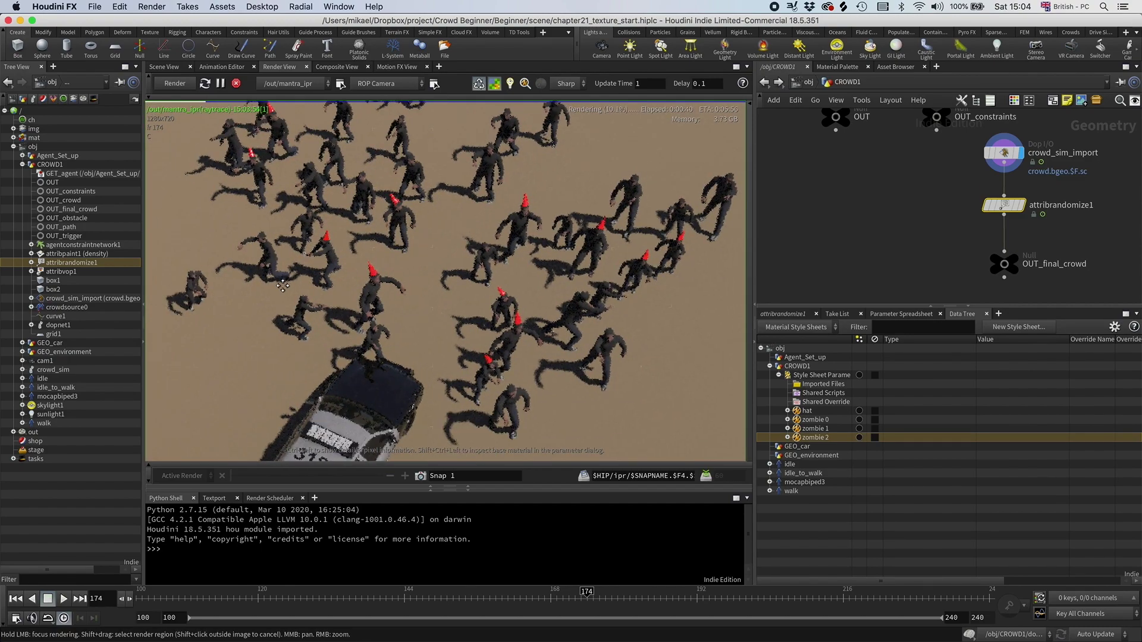
middle_drag(282, 286, 270, 291)
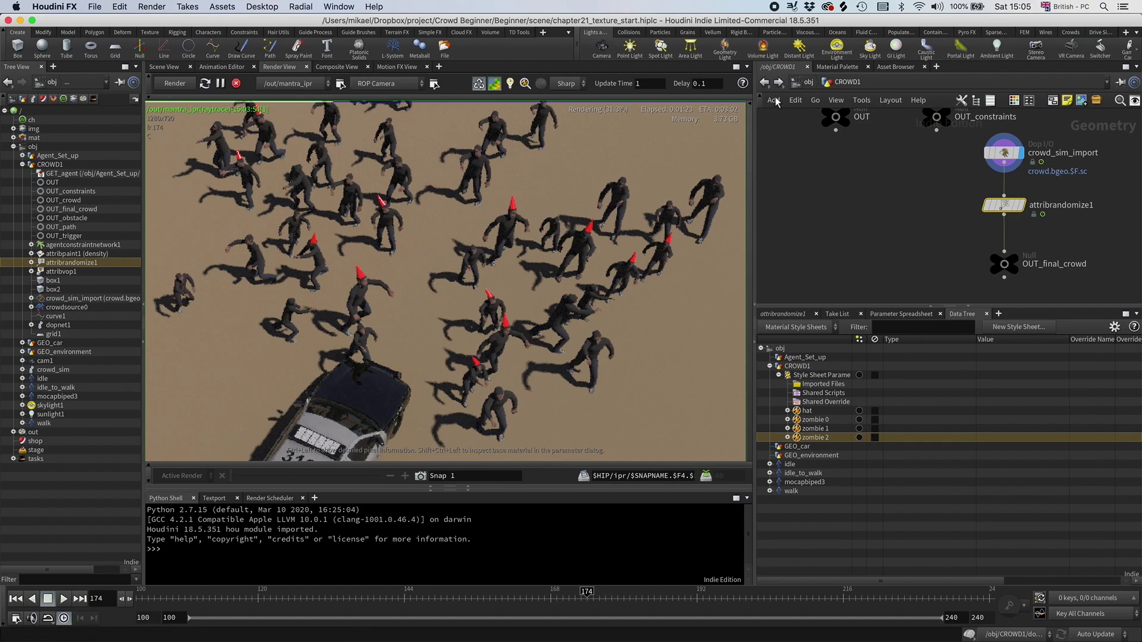
Step: Switch the network to /mat and open the zombie Principled Shader's parameters
click(810, 82)
click(811, 81)
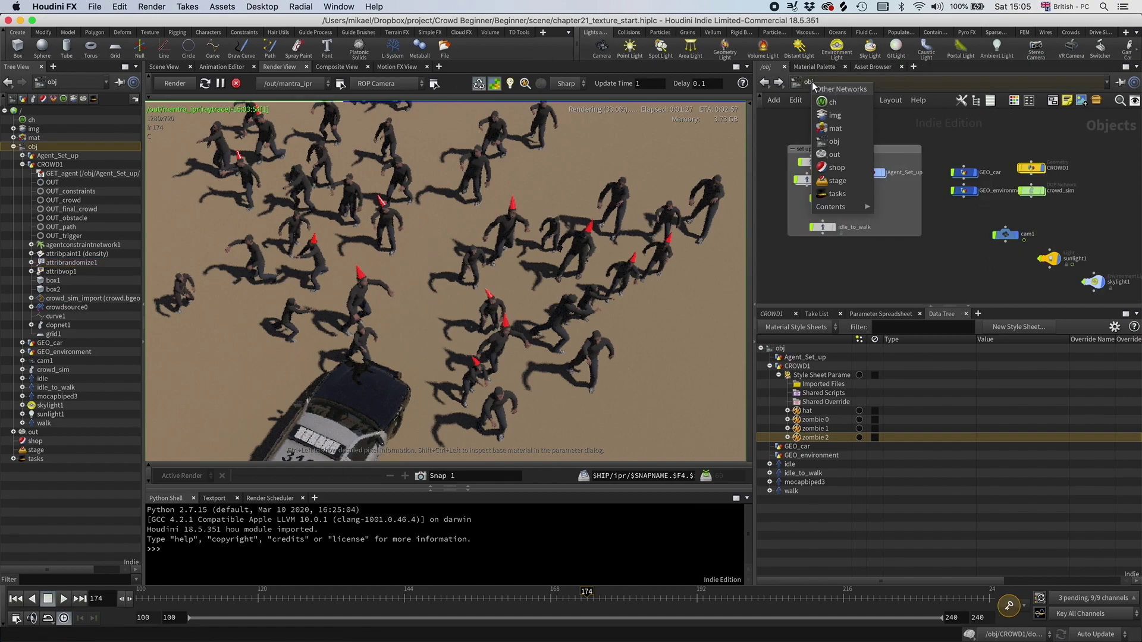
click(841, 132)
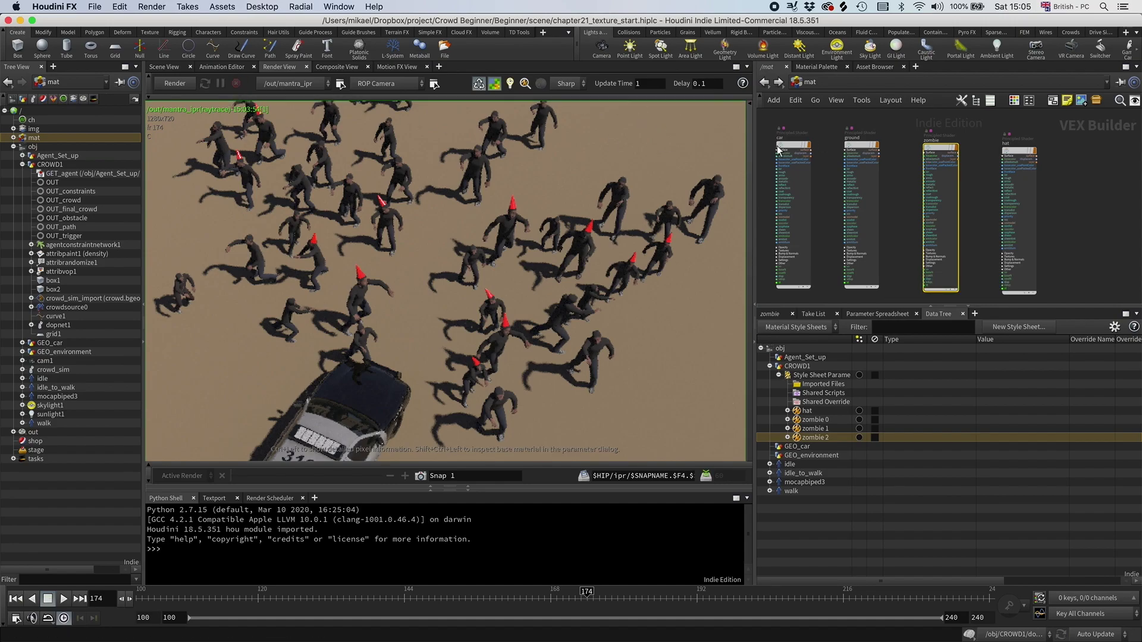
click(774, 317)
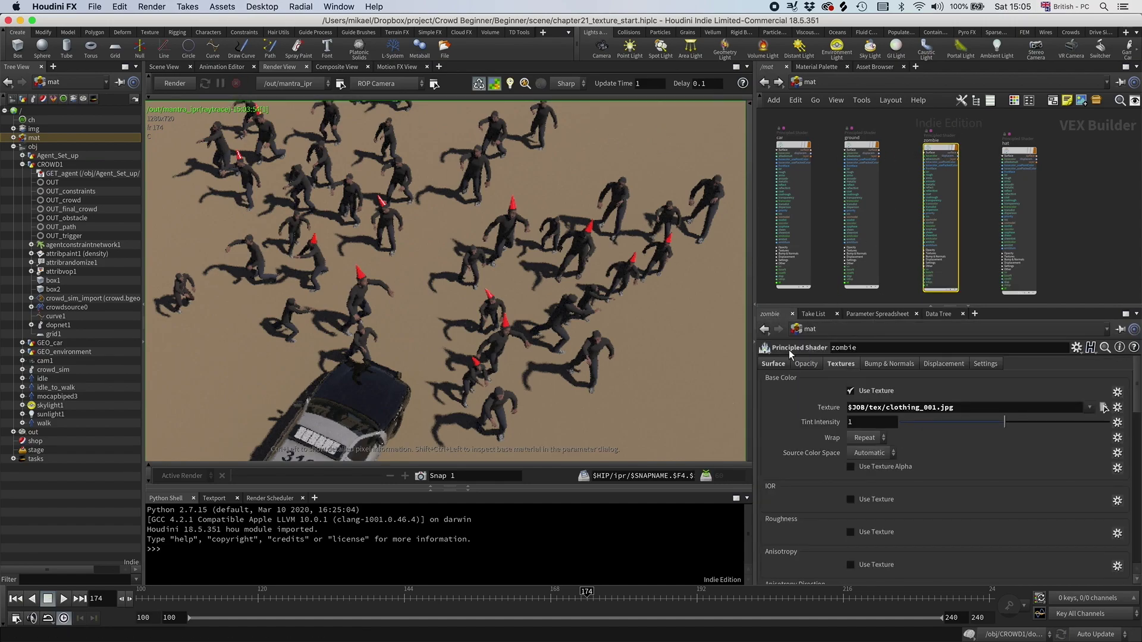
Step: Set the zombie material's Surface Base Color to white and re-render the crowd
click(772, 364)
click(862, 393)
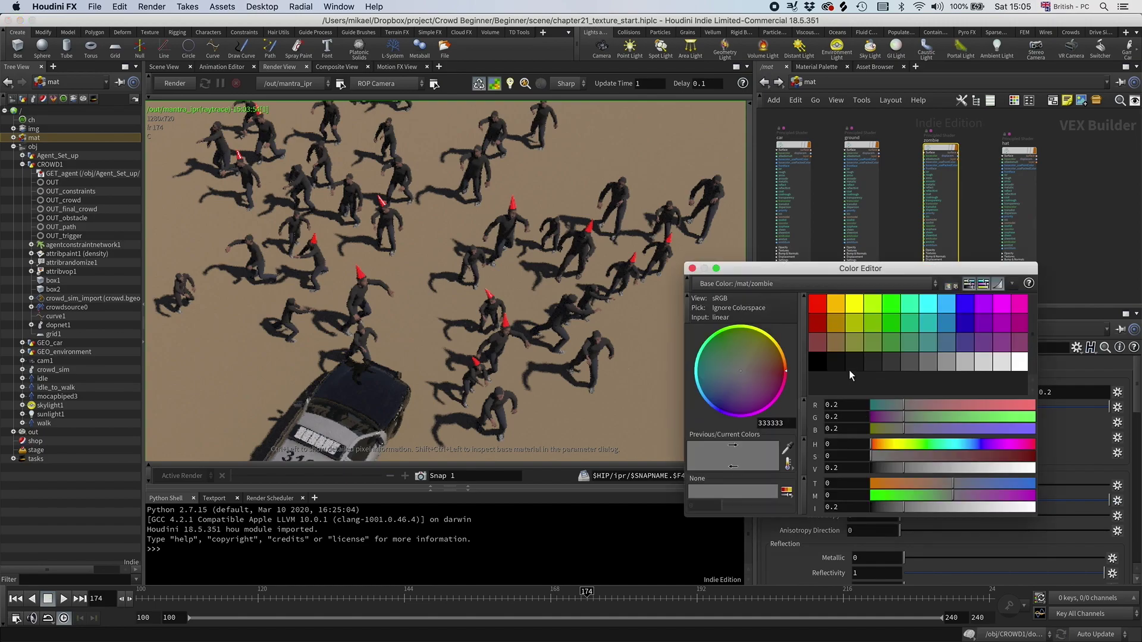
click(1019, 361)
click(692, 269)
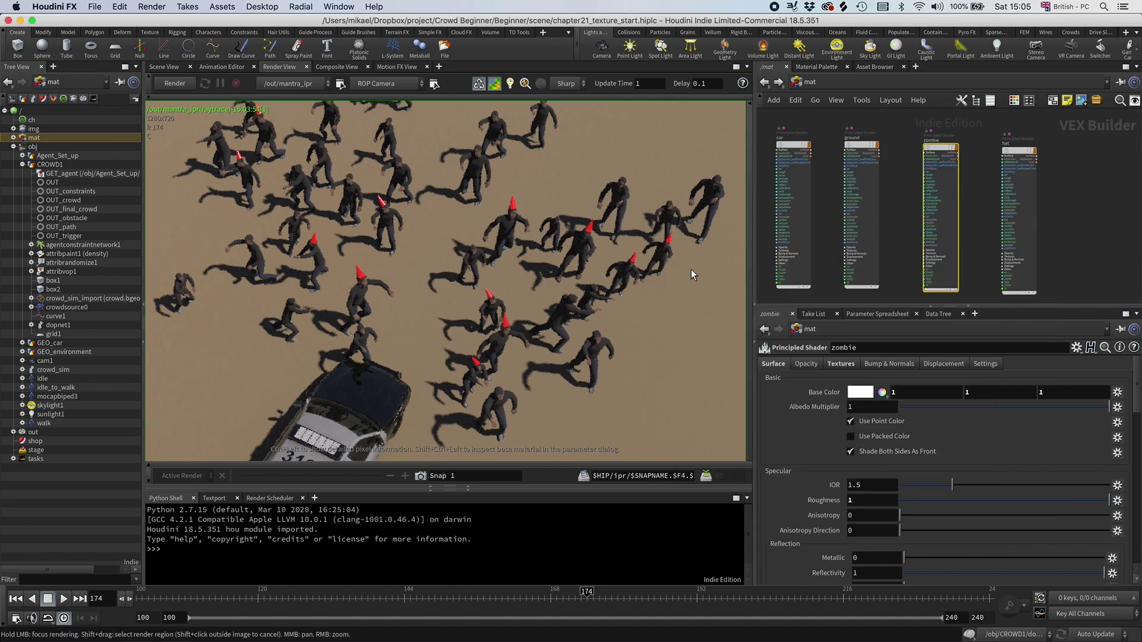
click(175, 84)
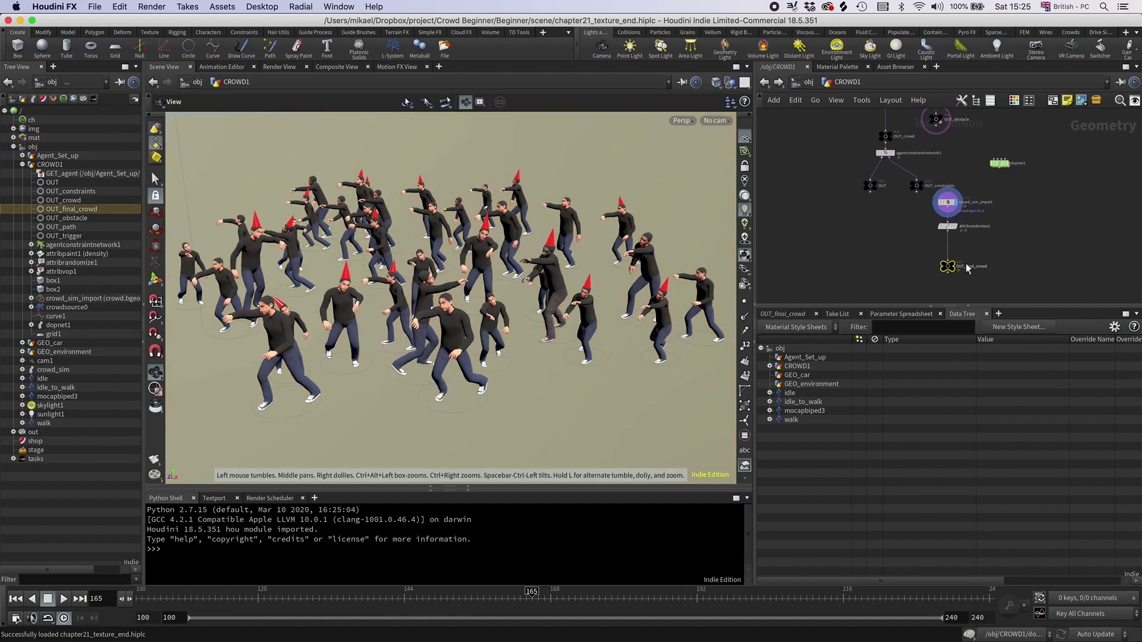
Step: Zoom and orbit the viewport to inspect the finished crowd's textured clothing and red hats
scroll(943, 268, up, 4)
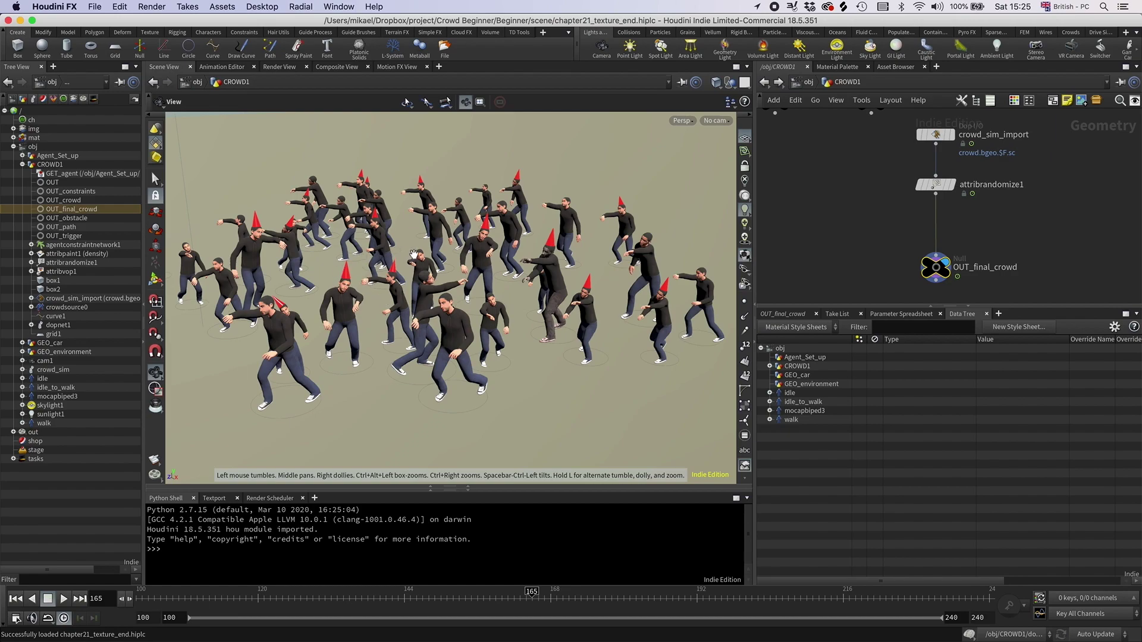
drag(558, 275, 231, 261)
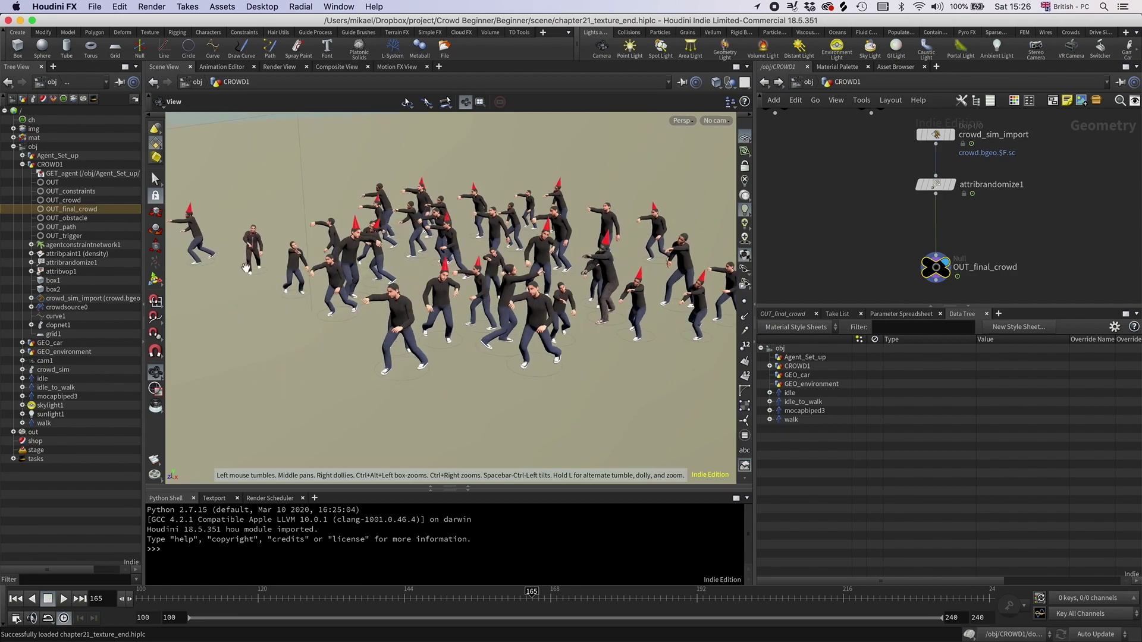
drag(536, 271, 525, 274)
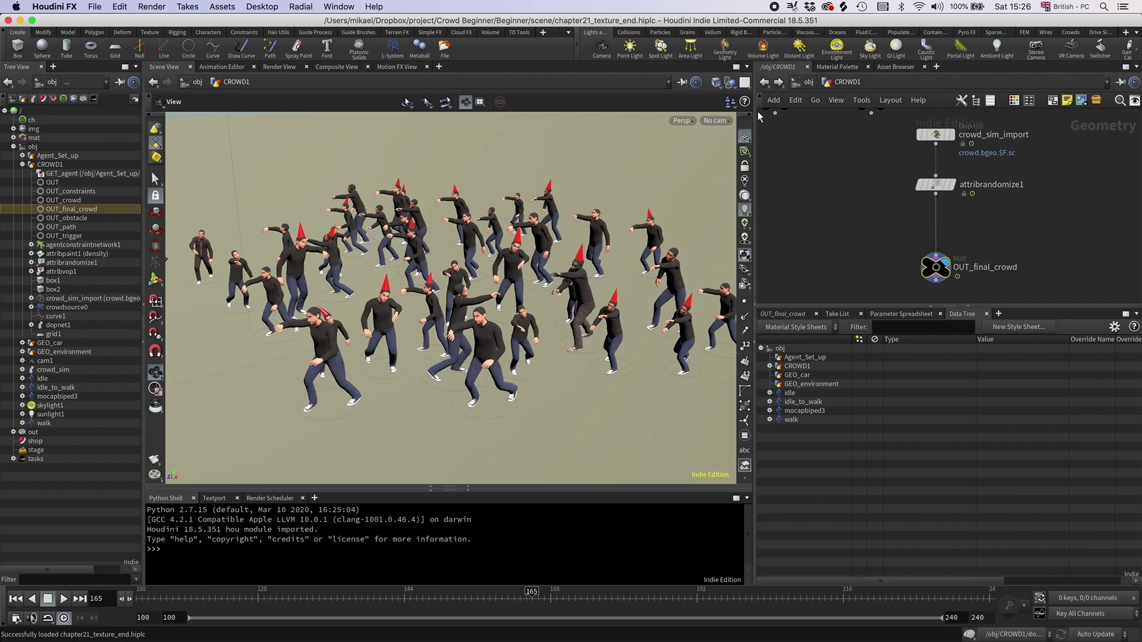
Step: Go to /mat and open the zombie material's parameters
click(809, 82)
click(809, 82)
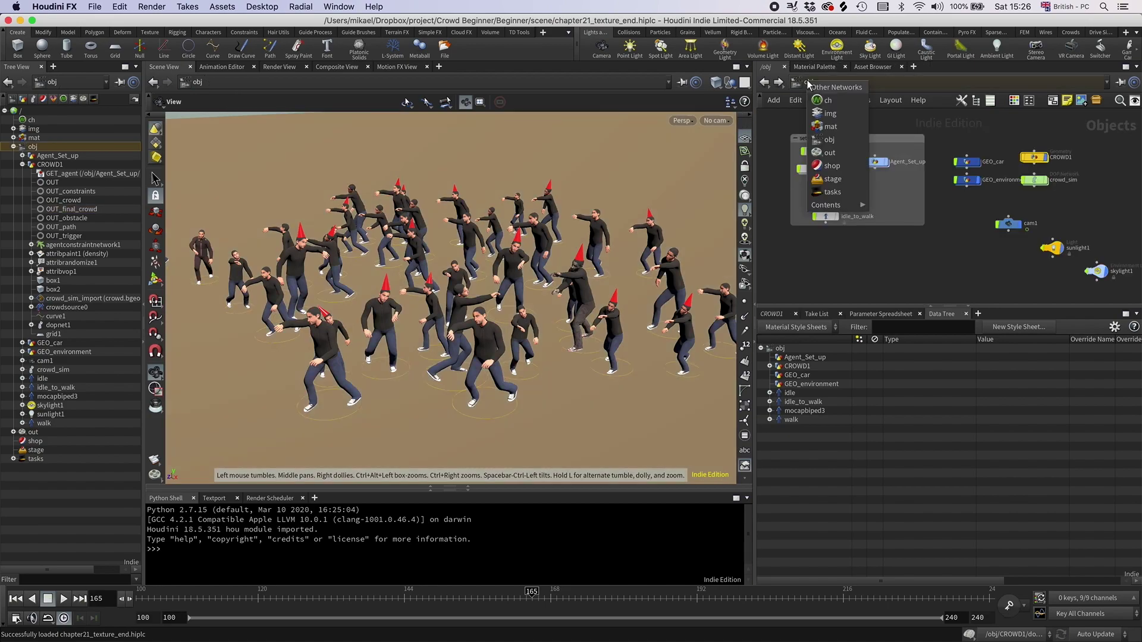
click(833, 135)
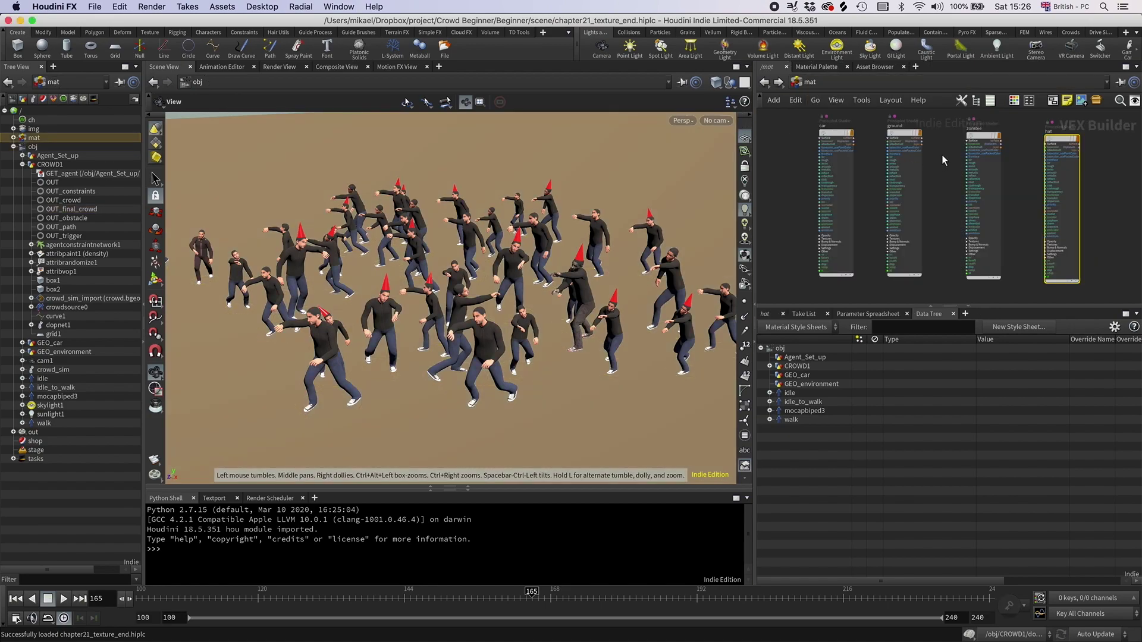
scroll(983, 163, up, 2)
click(980, 133)
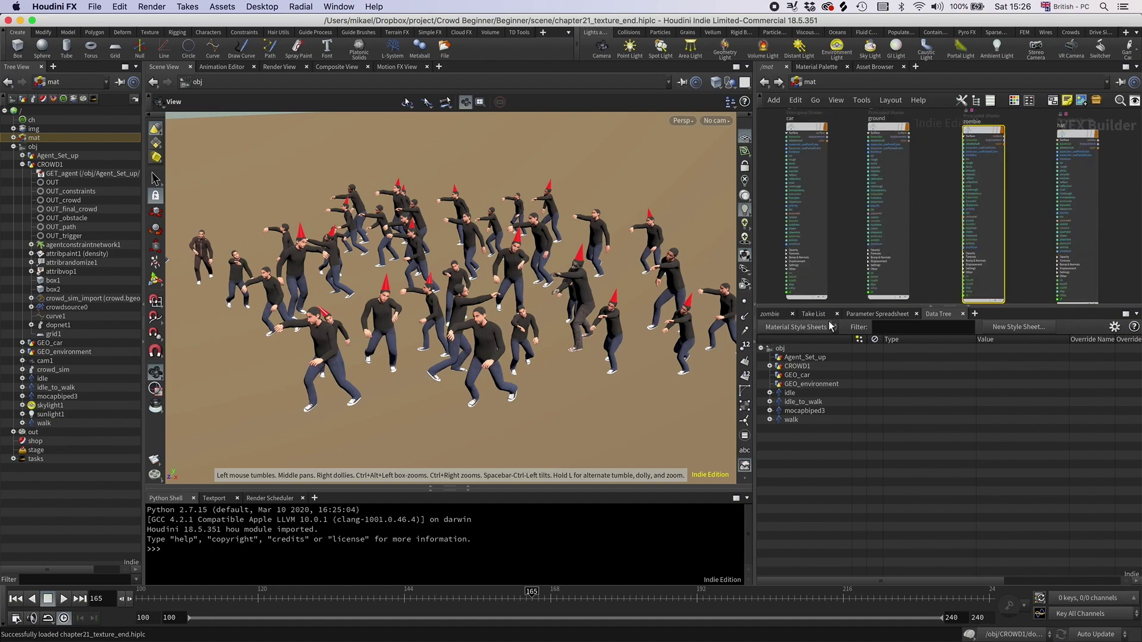
click(772, 314)
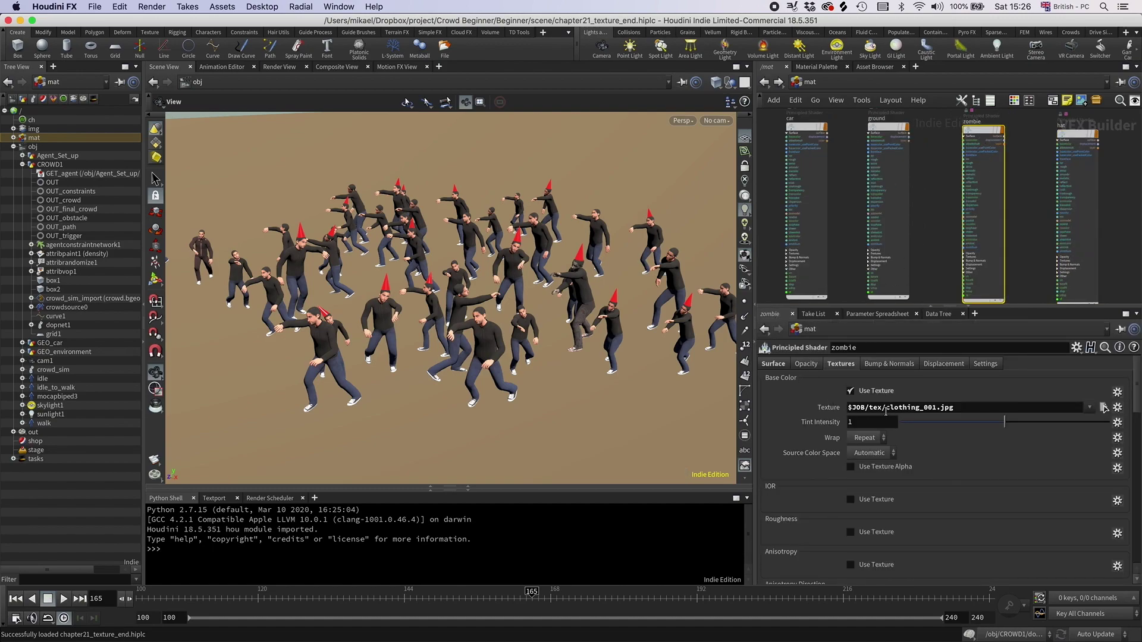
Step: Delete the zombie Base Color texture path so the crowd renders plain white
drag(959, 406, 822, 401)
key(BackSpace)
key(Return)
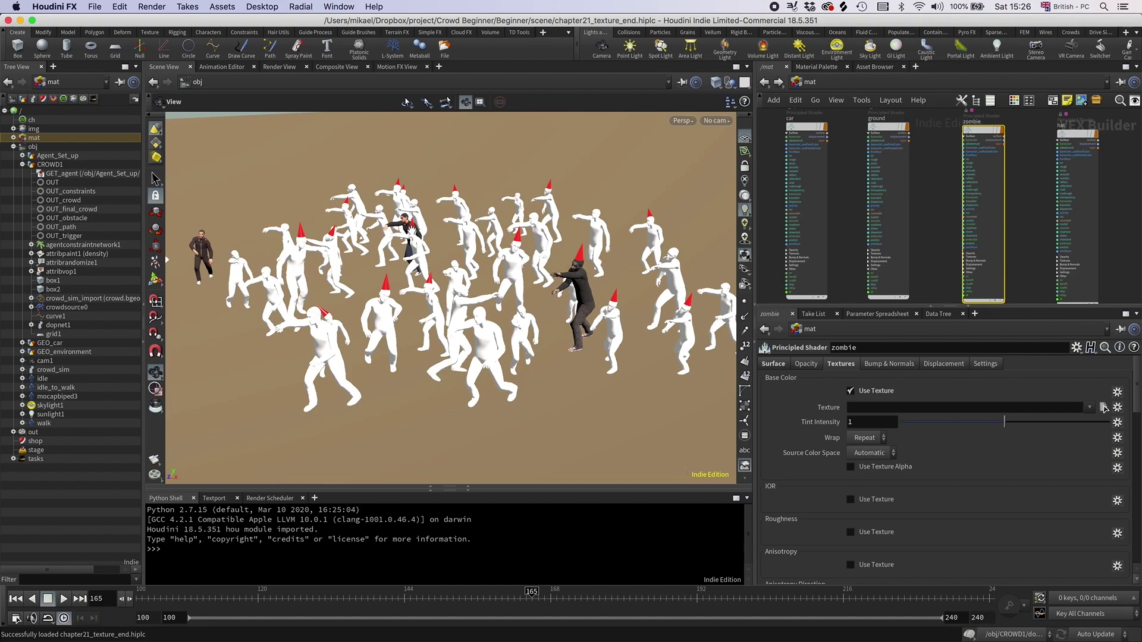
click(744, 345)
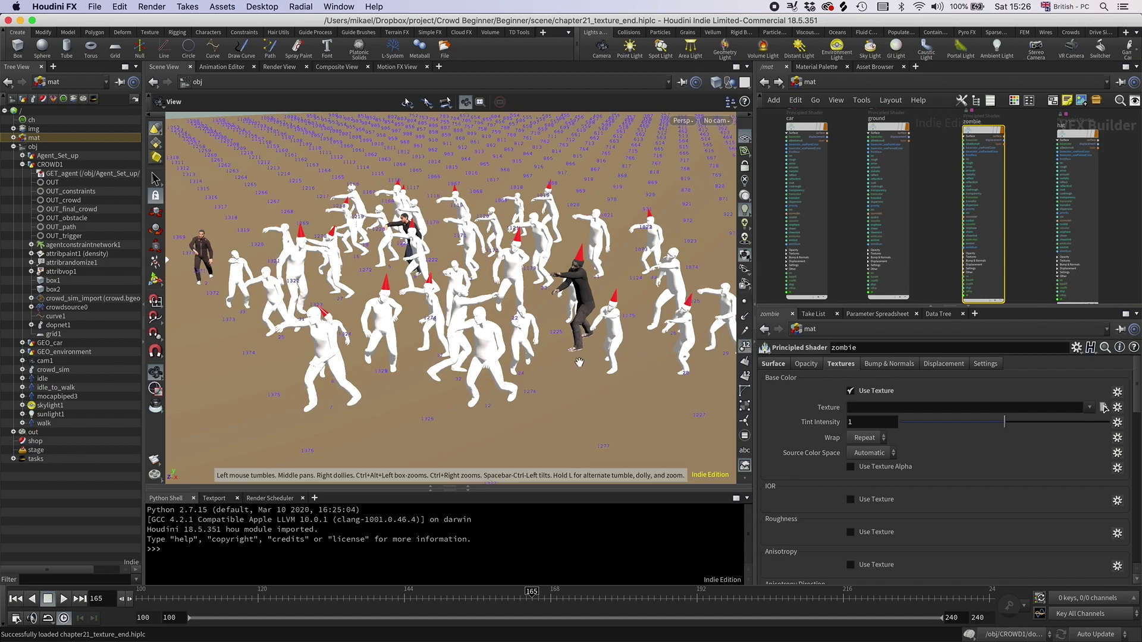
click(748, 345)
click(804, 81)
Step: At /obj, hide GEO_environment, show agent numbers, and inspect the white crowd in wireframe and shaded
click(832, 143)
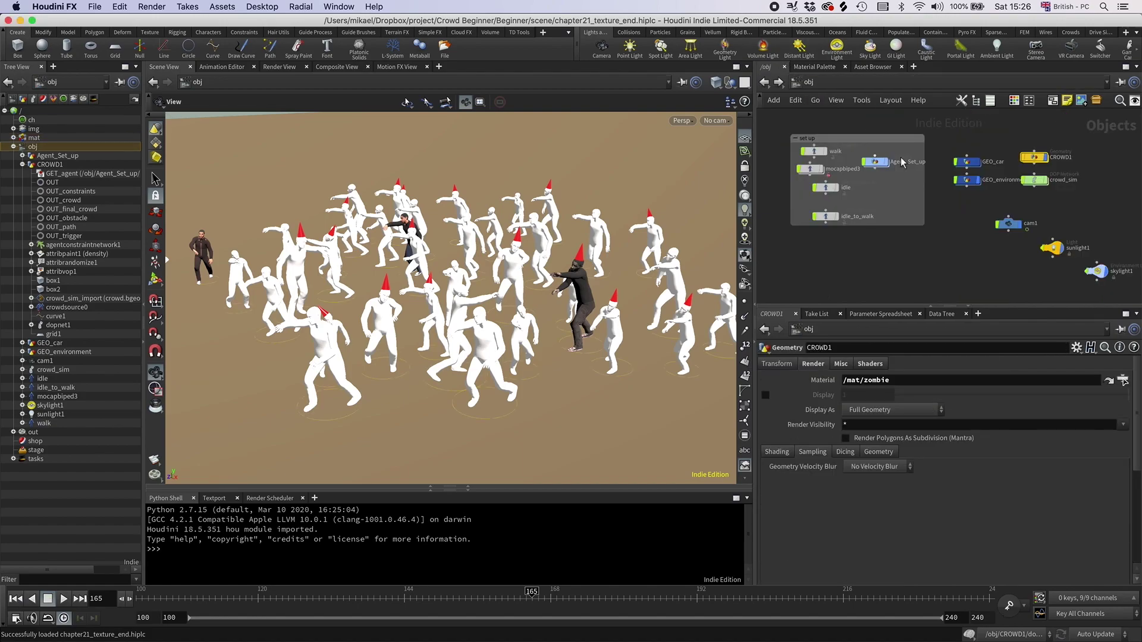
click(978, 179)
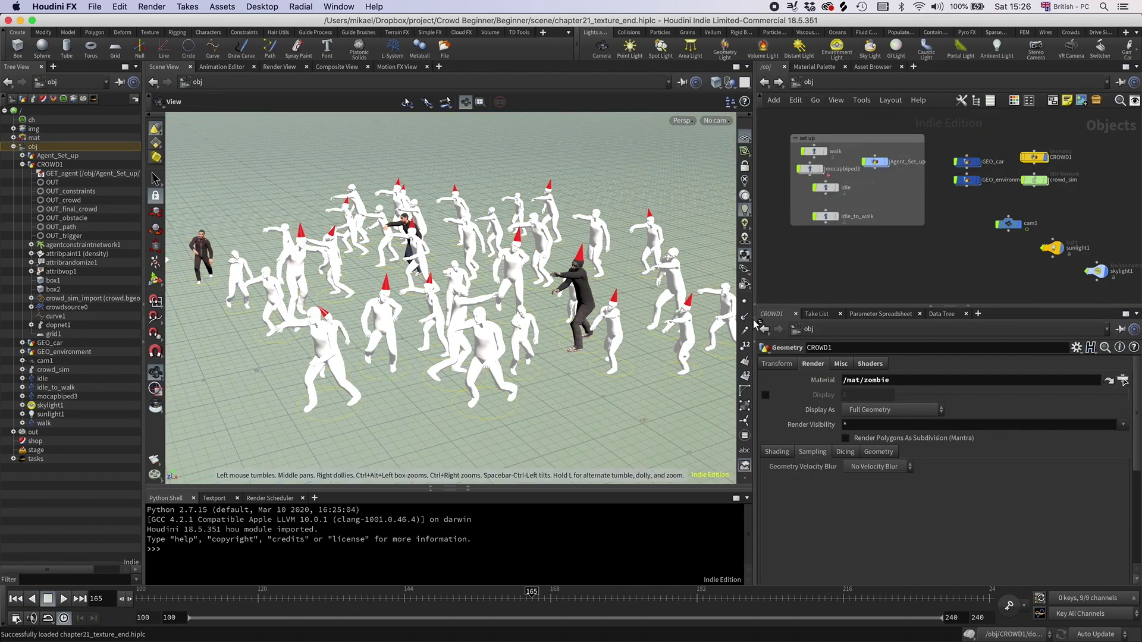
click(746, 346)
scroll(630, 352, up, 5)
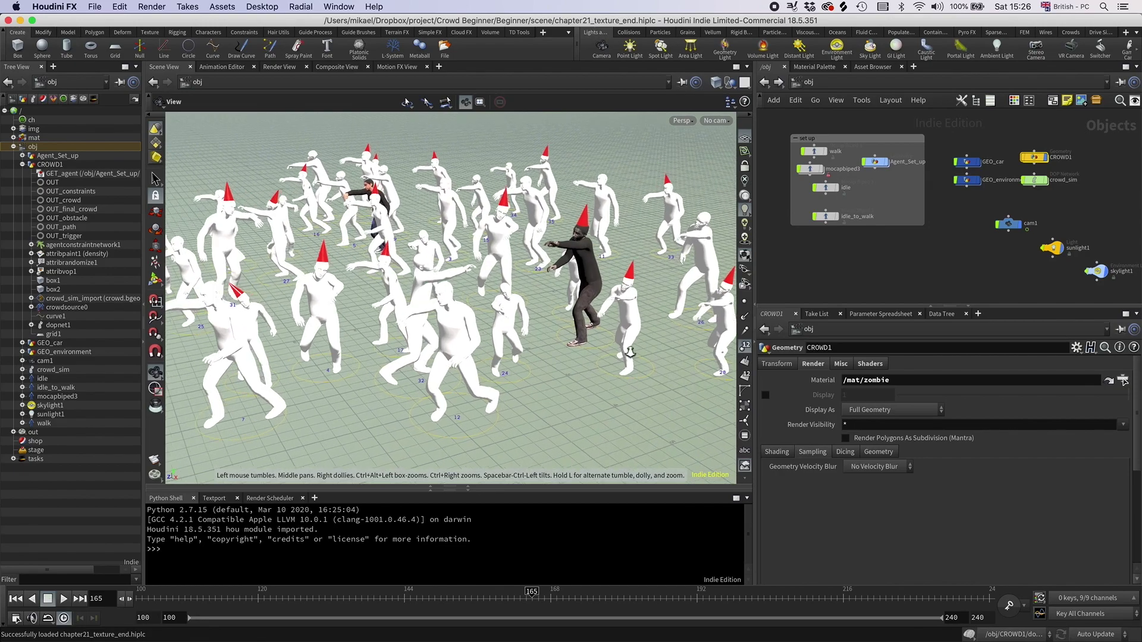
scroll(630, 352, up, 2)
key(w)
key(w)
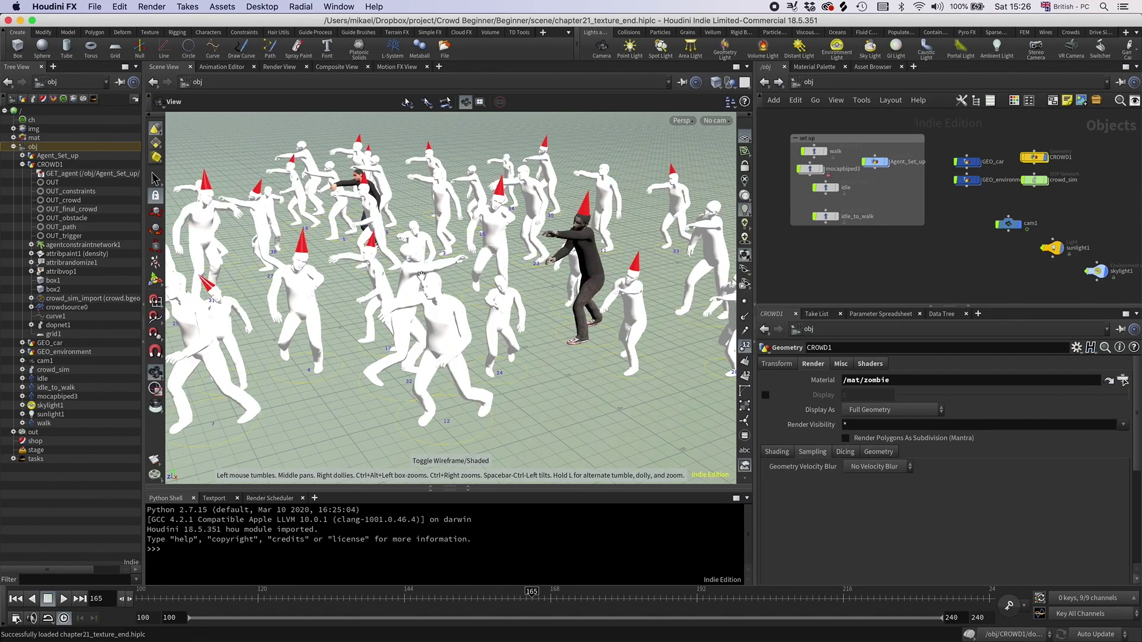
key(w)
drag(380, 252, 299, 284)
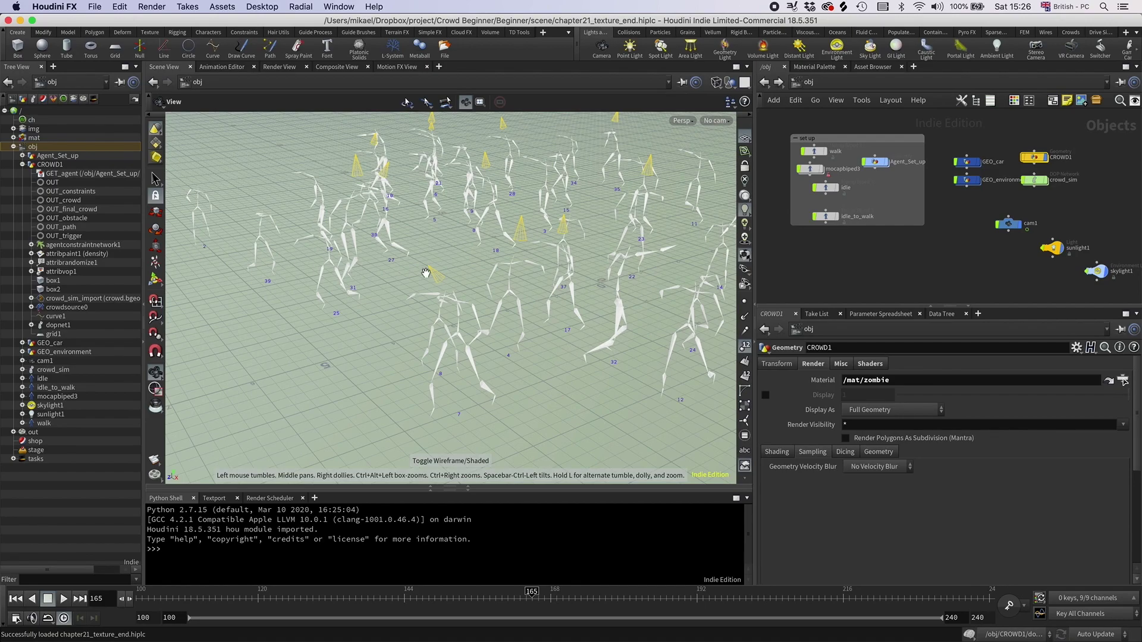
key(w)
click(941, 314)
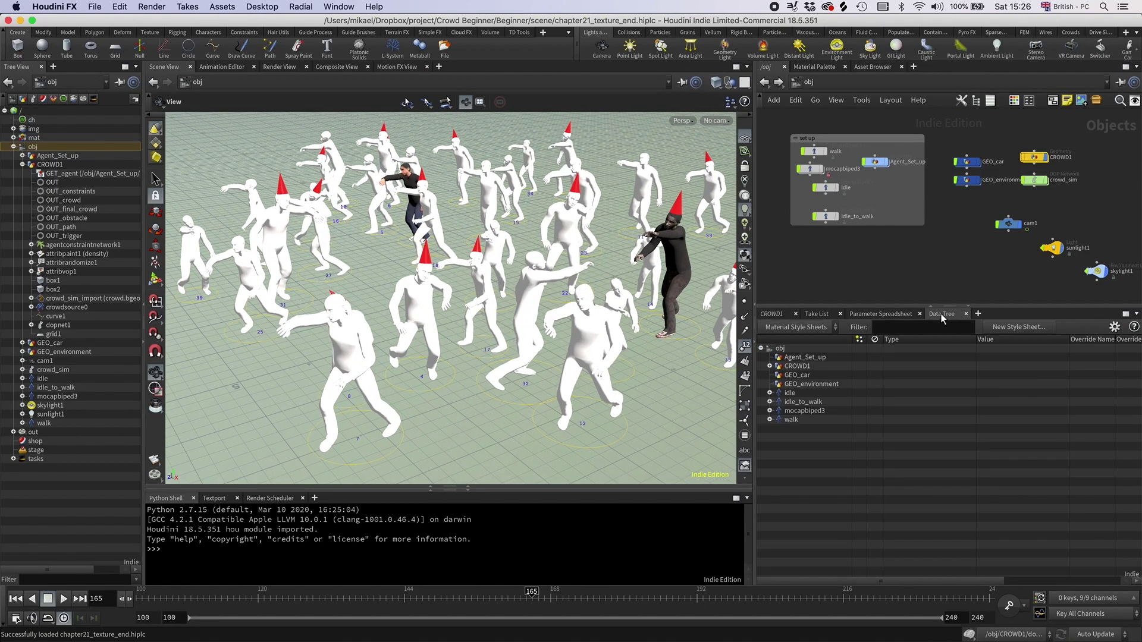
click(770, 366)
click(778, 375)
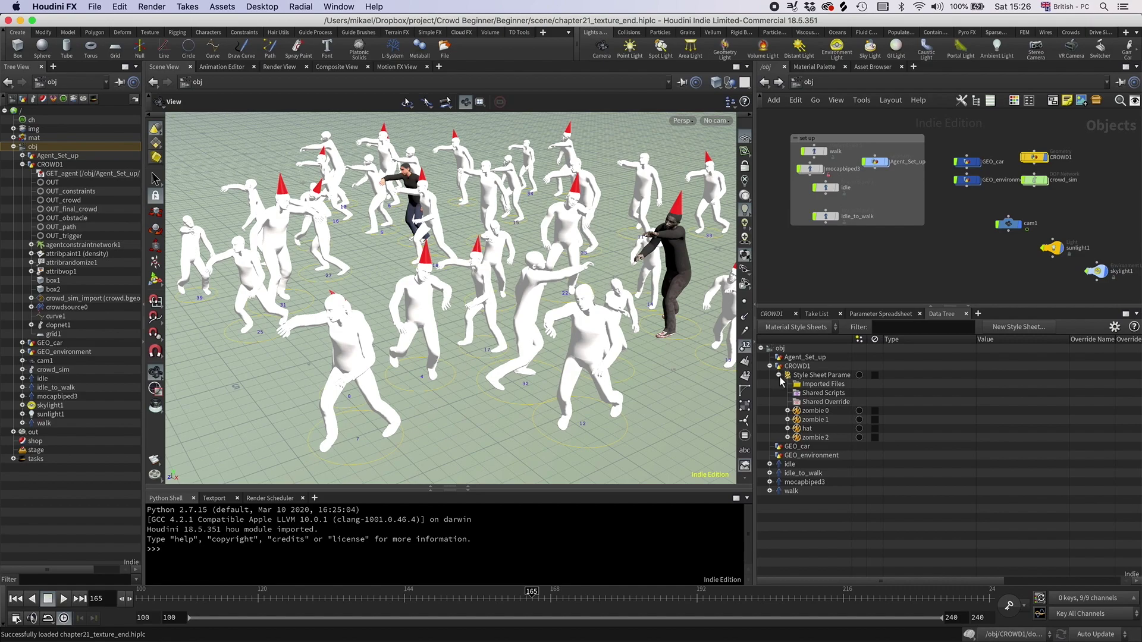
click(787, 419)
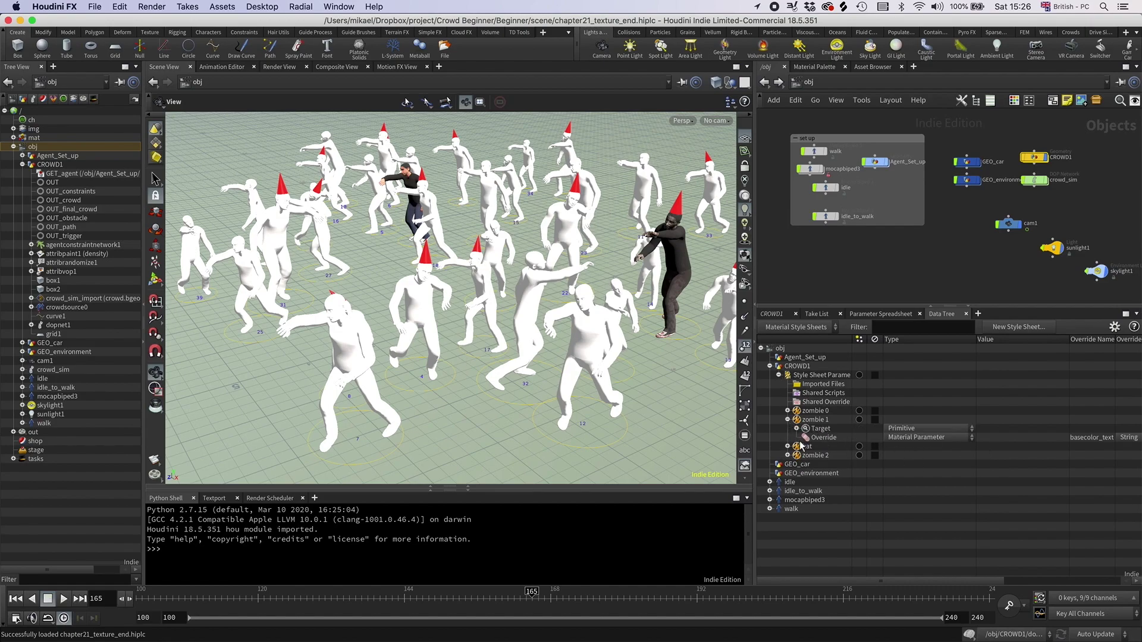
click(797, 429)
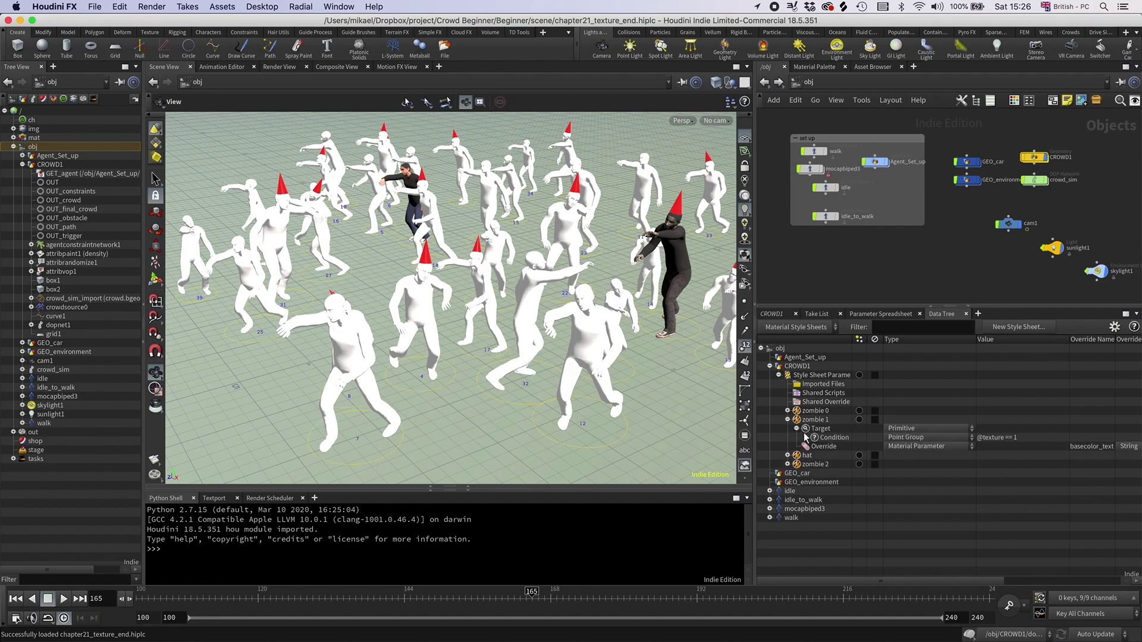
click(1024, 438)
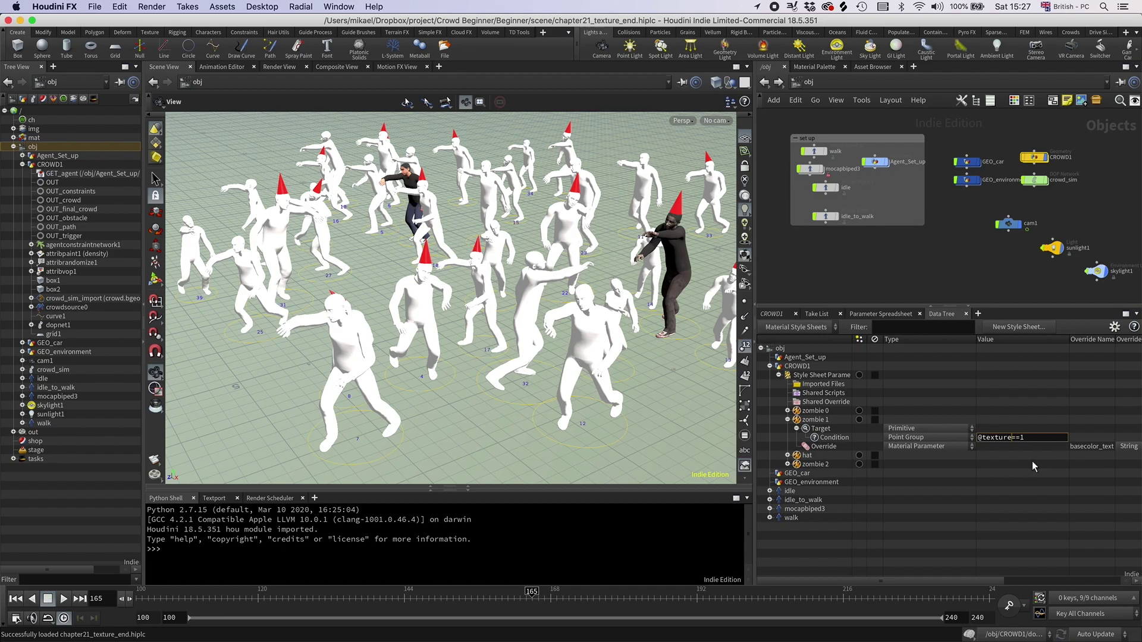
key(Delete)
key(Return)
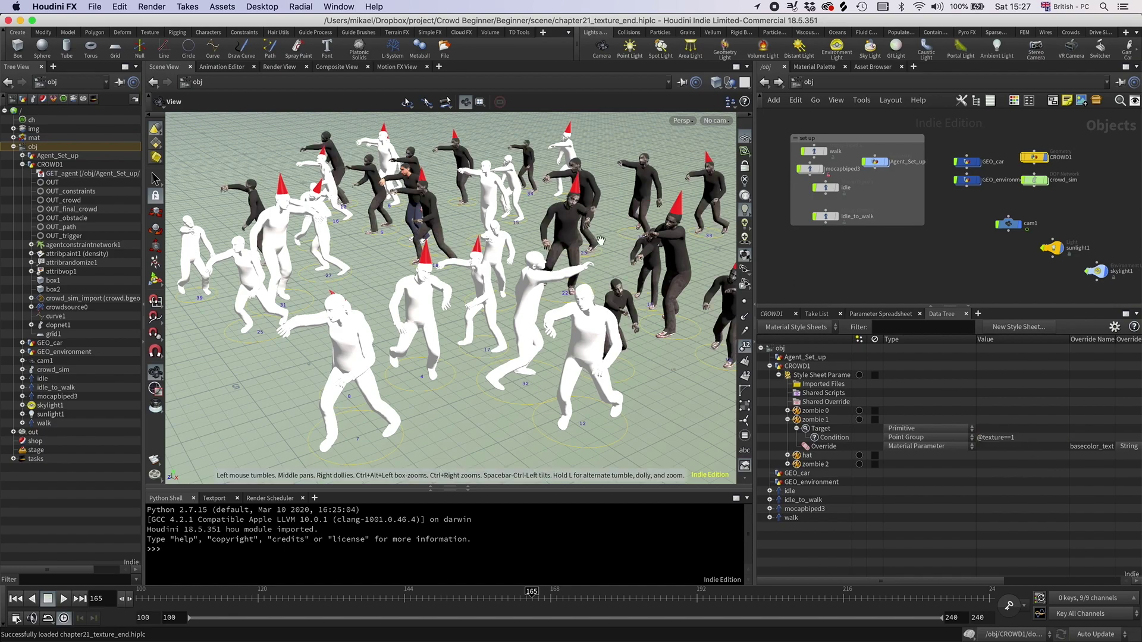
click(787, 410)
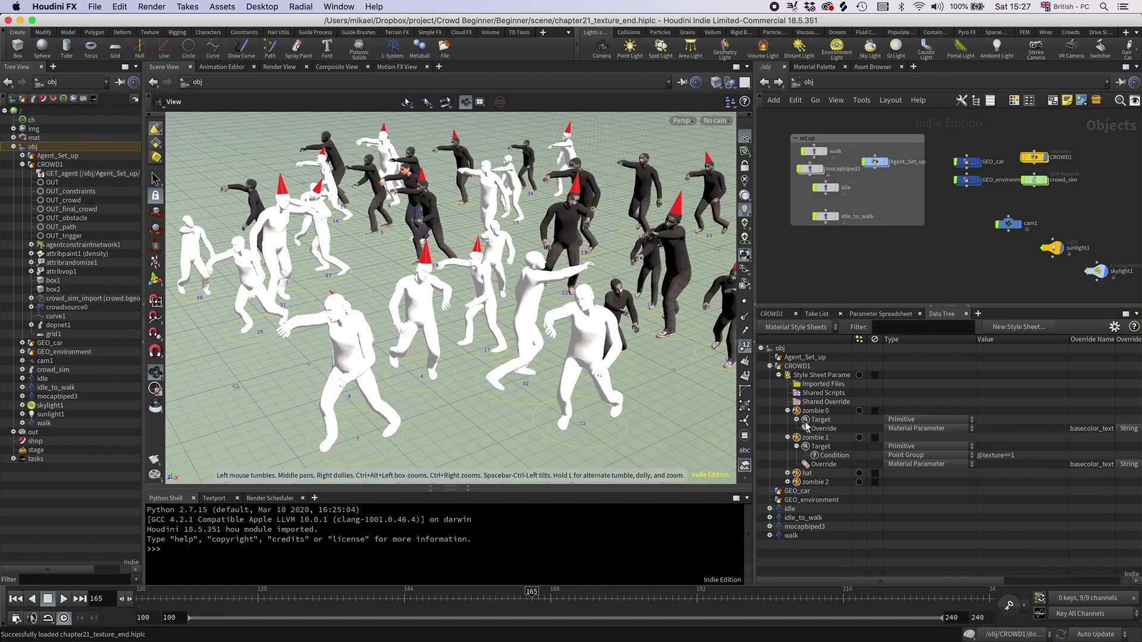
click(797, 420)
click(979, 428)
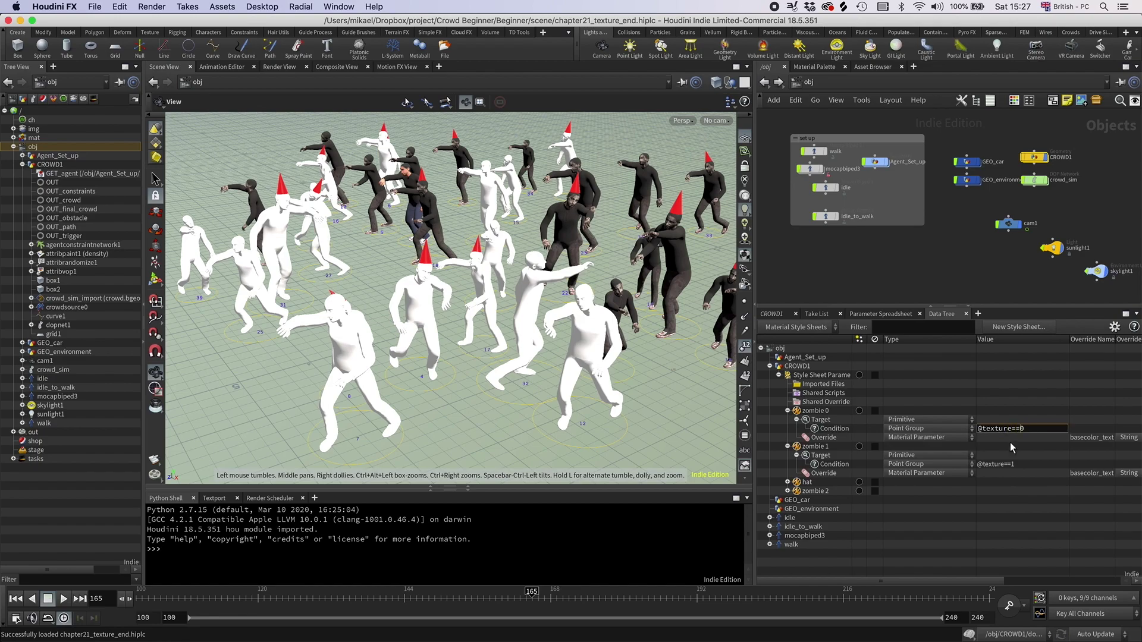
key(Delete)
key(Return)
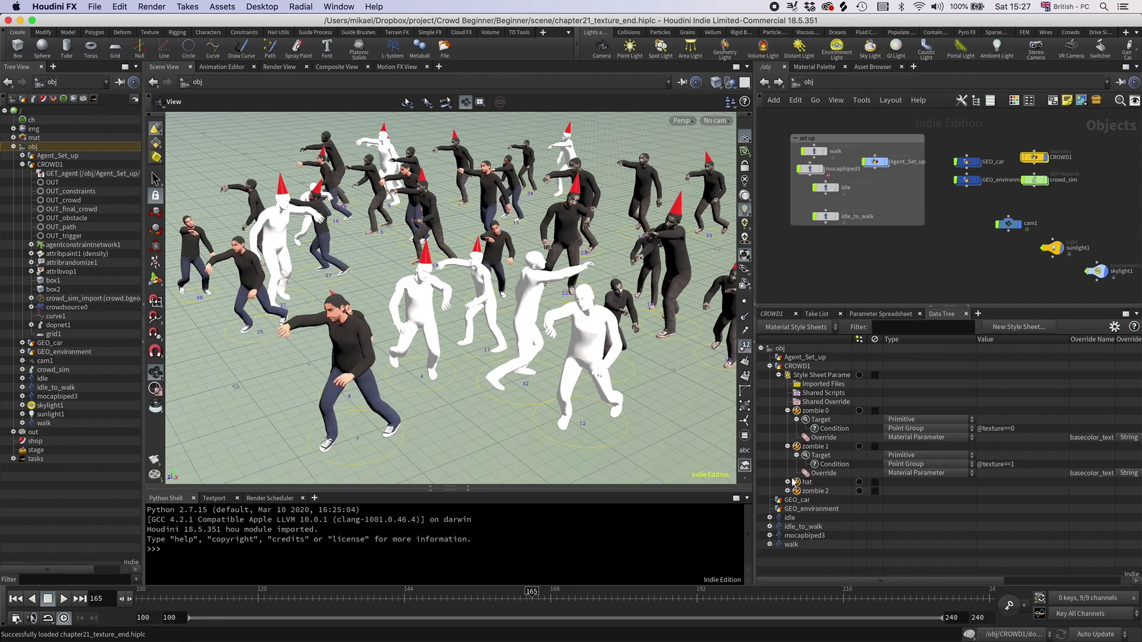
click(788, 491)
click(796, 500)
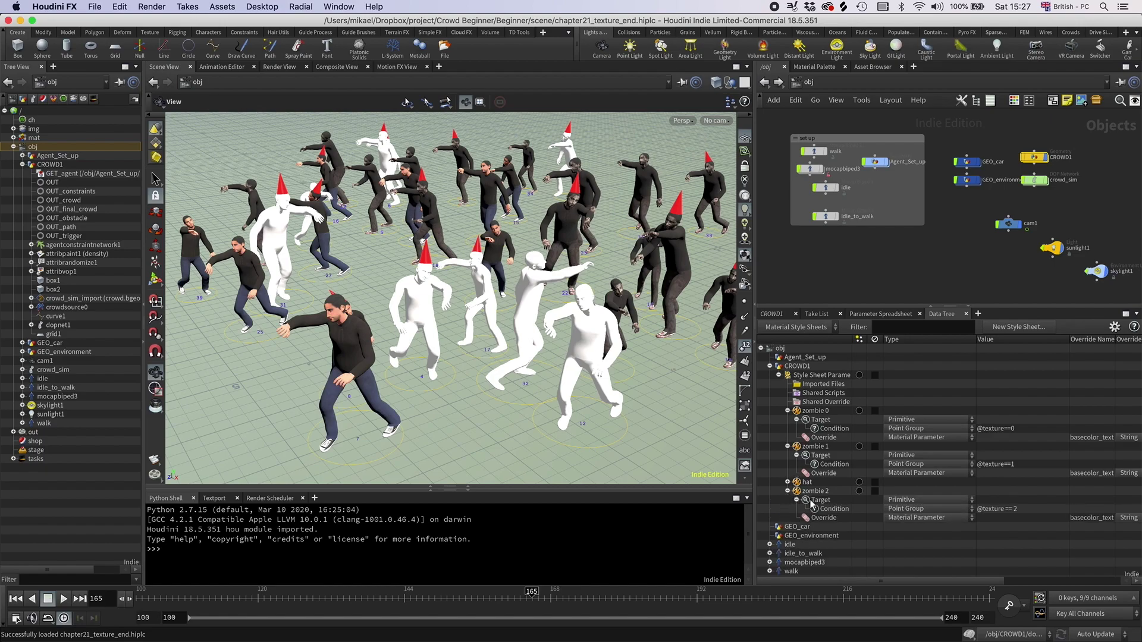
click(1012, 509)
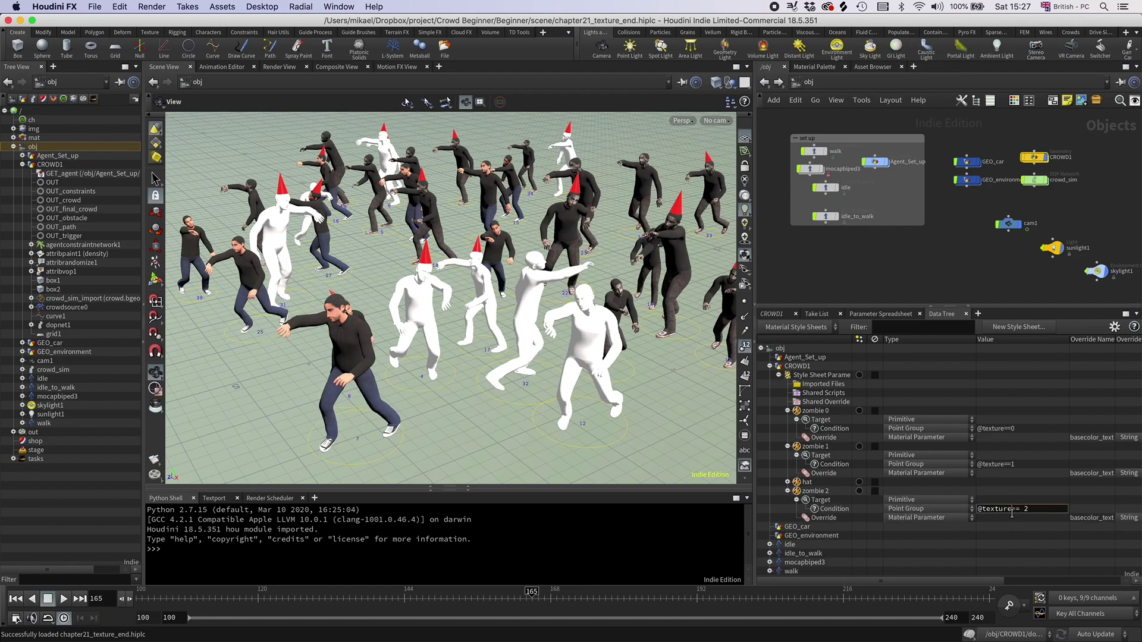
key(Return)
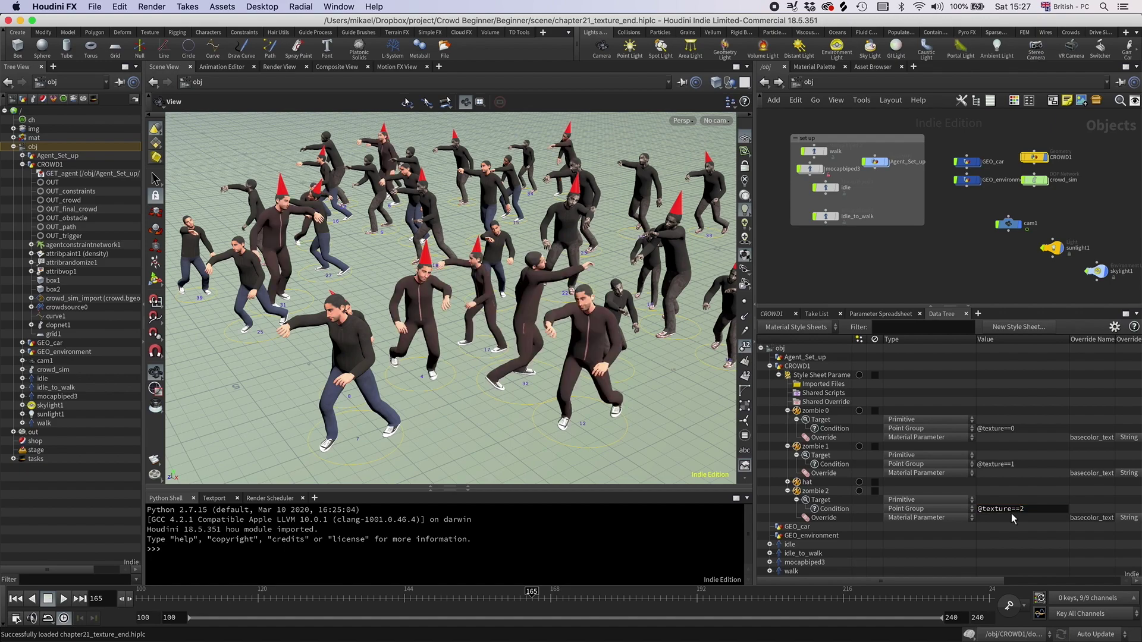
scroll(514, 285, up, 5)
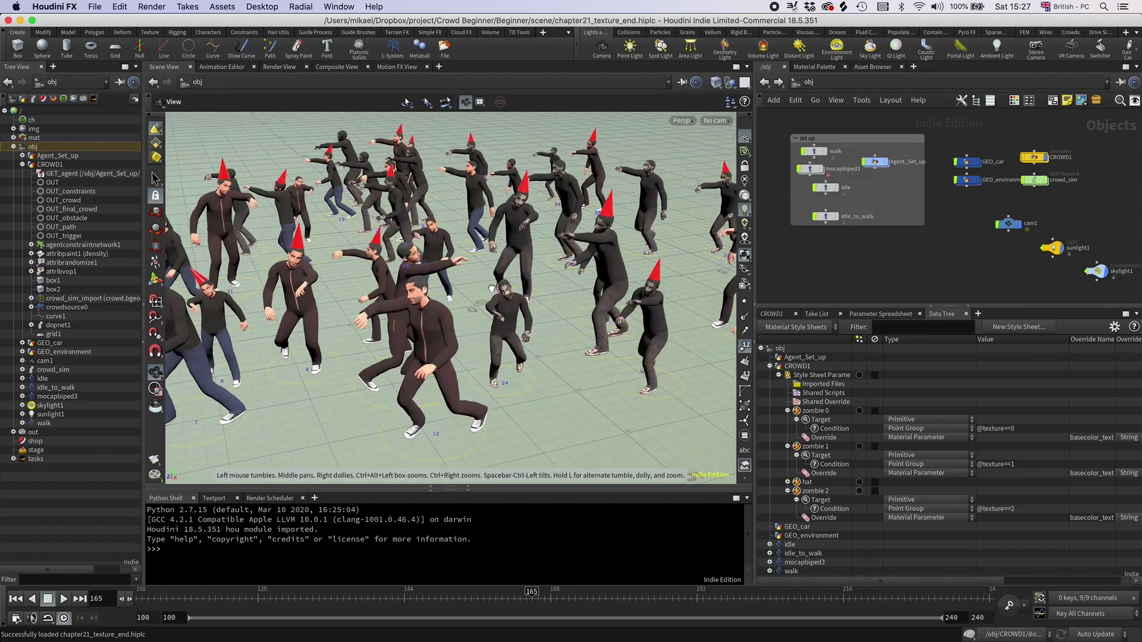
scroll(535, 283, up, 3)
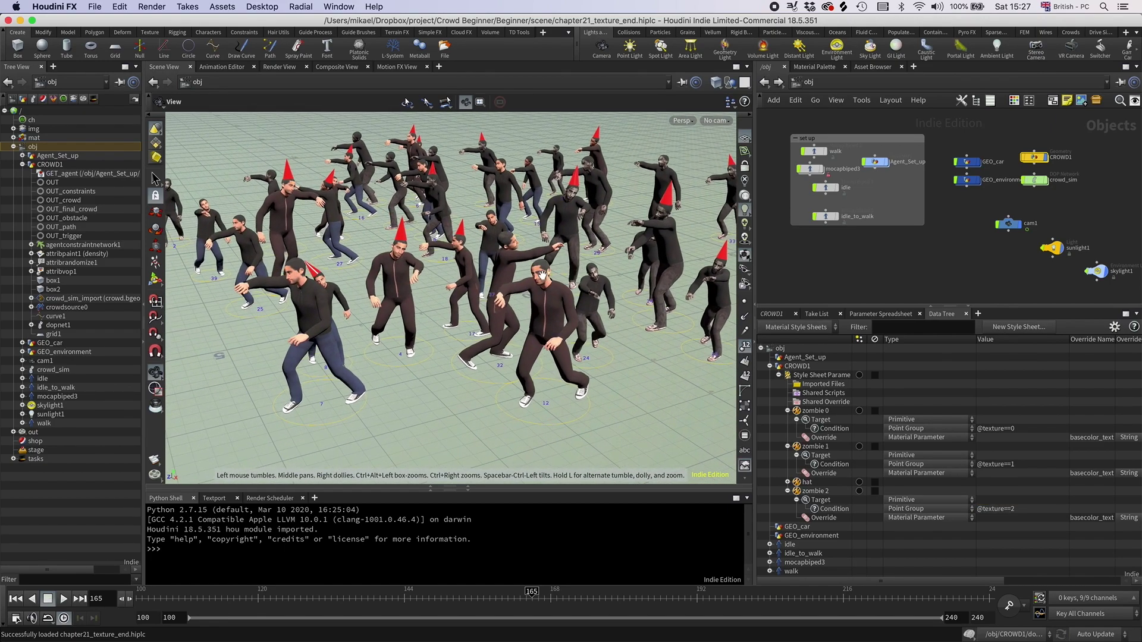
drag(542, 274, 539, 278)
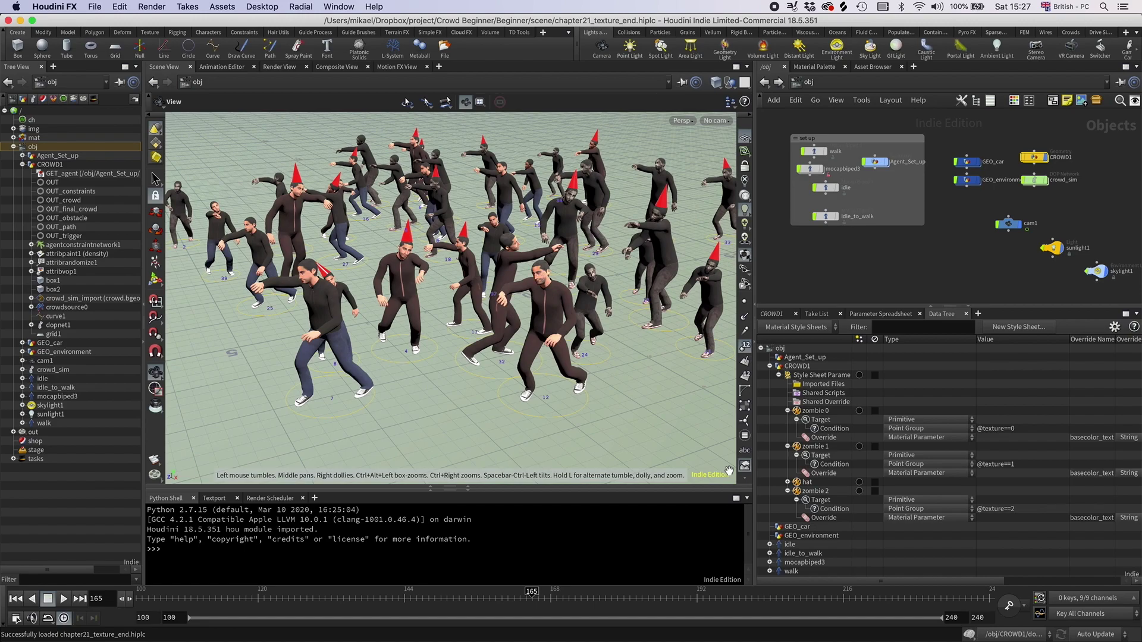
click(859, 492)
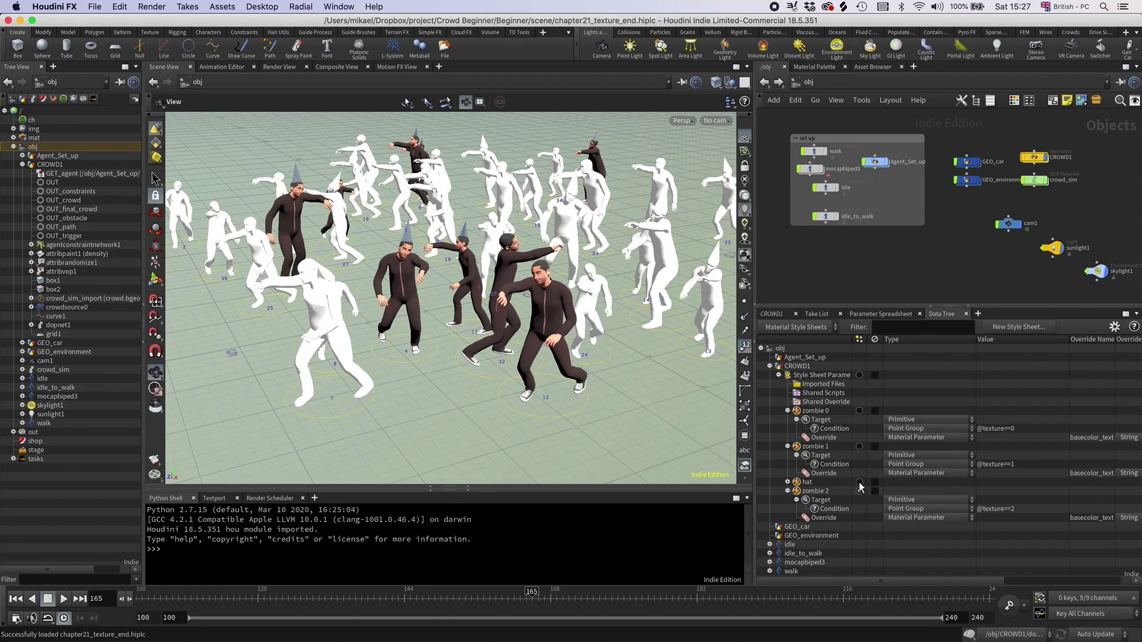
click(858, 483)
click(859, 447)
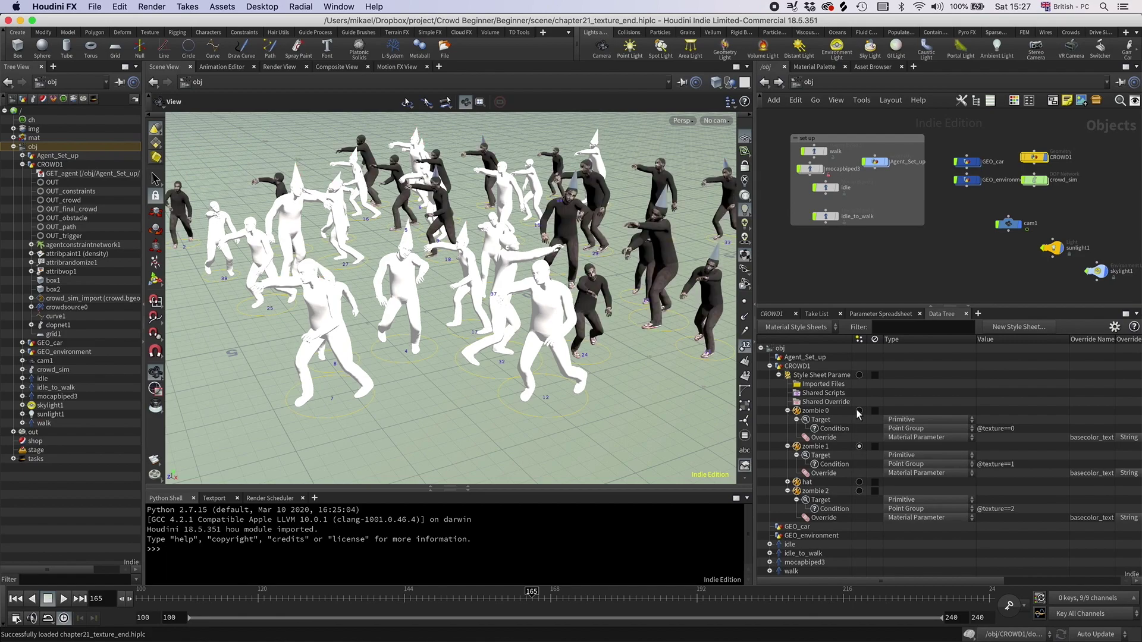
click(858, 411)
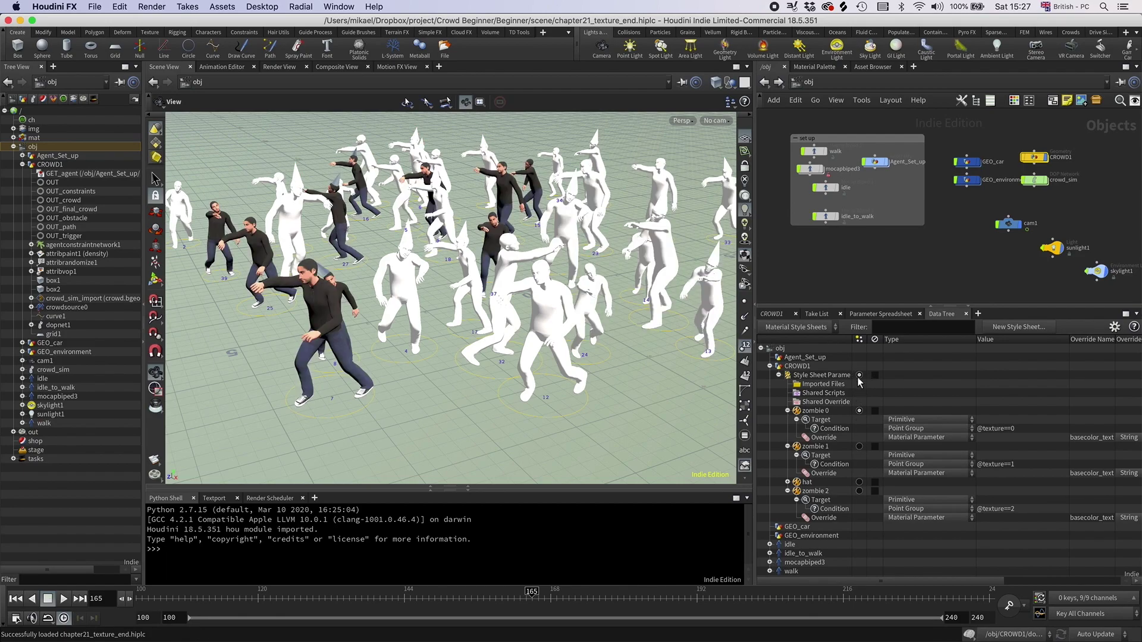
click(859, 412)
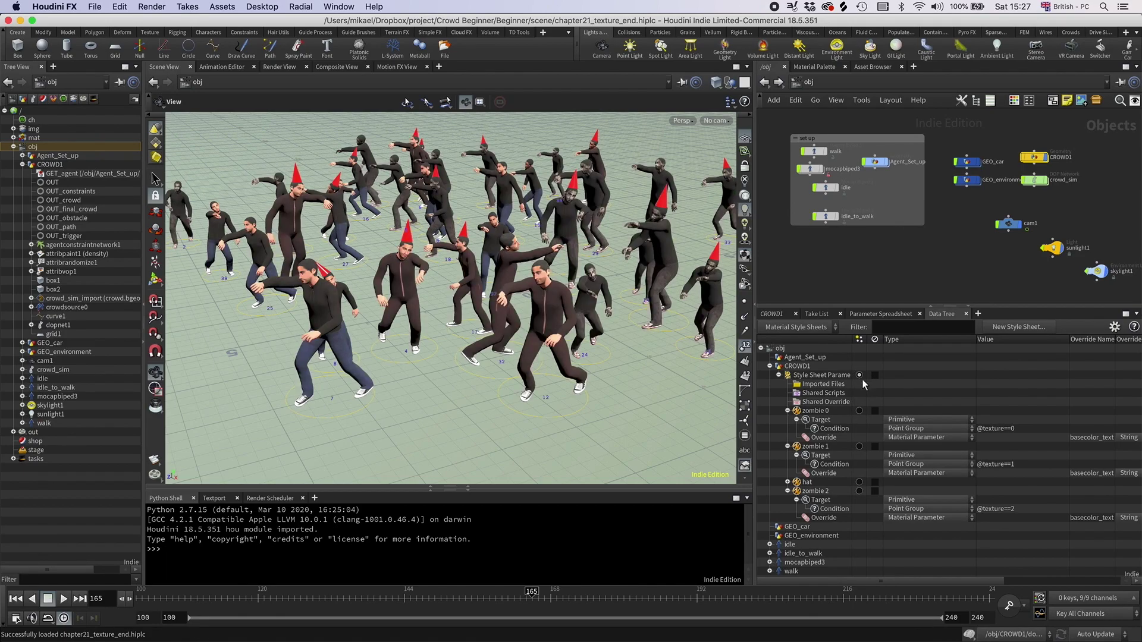
drag(565, 285, 532, 353)
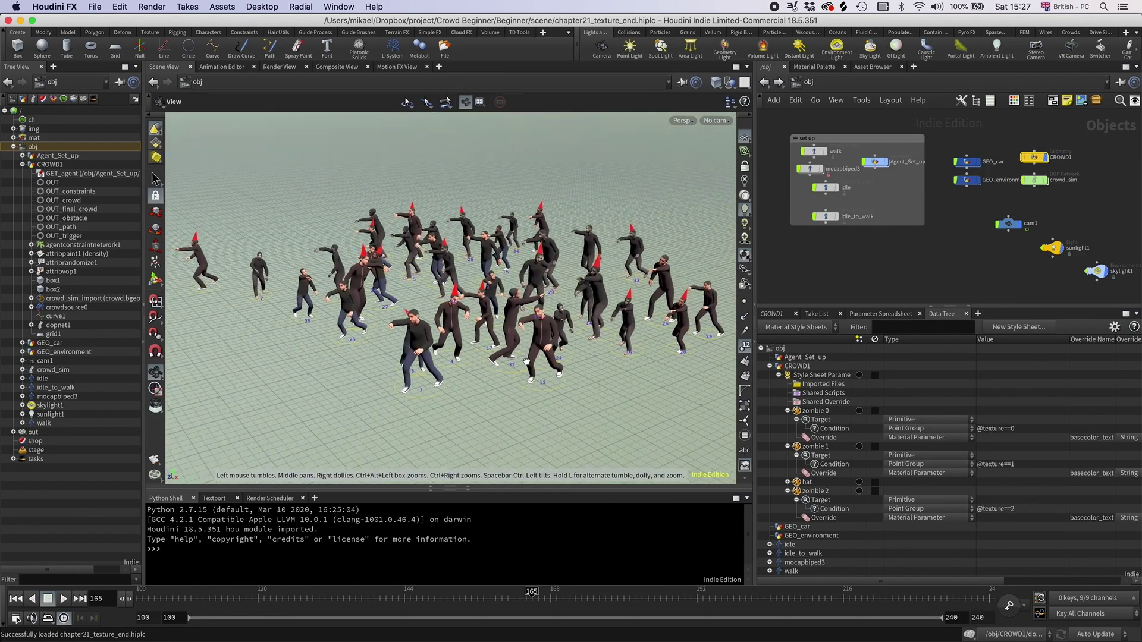
drag(514, 282, 441, 294)
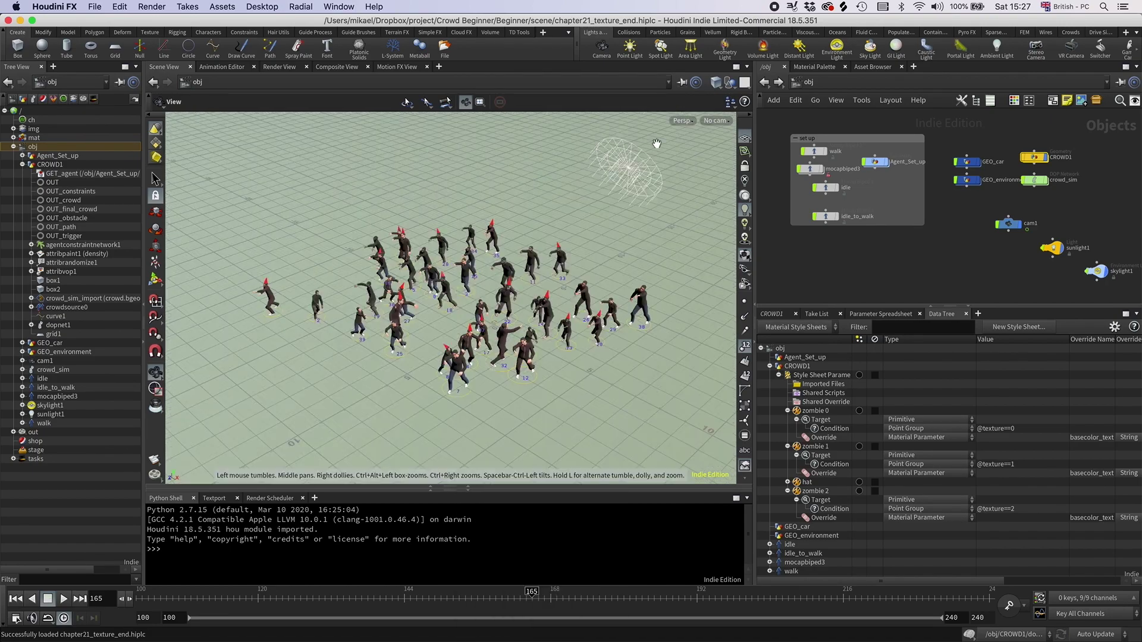
Step: View the crowd through cam1 and switch the network editor to /out
click(715, 121)
click(723, 180)
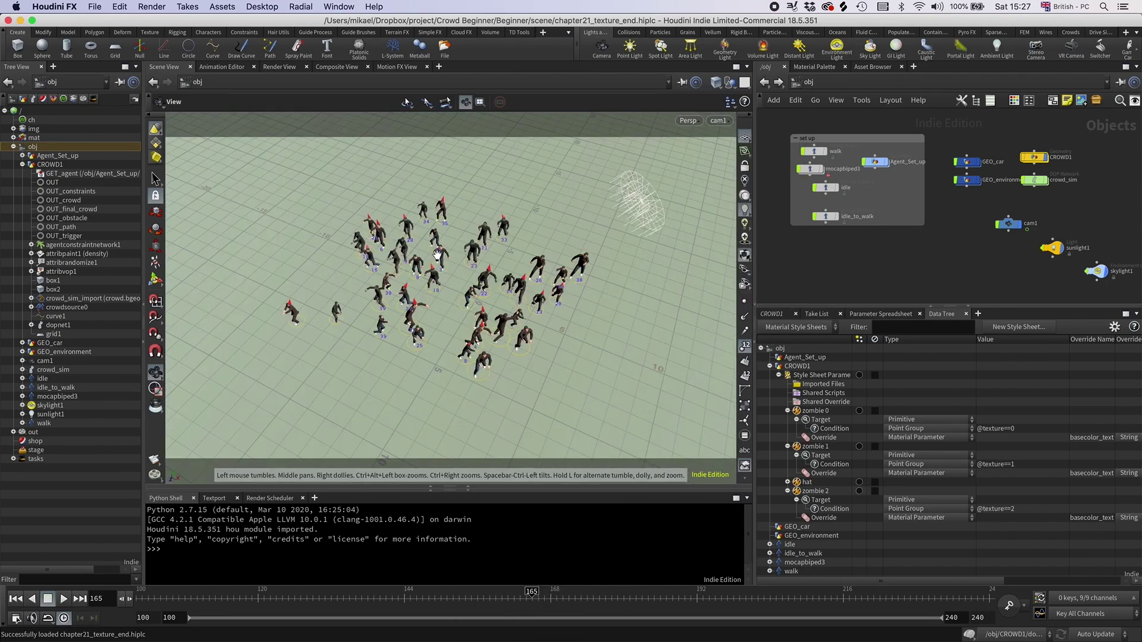
click(808, 83)
click(833, 143)
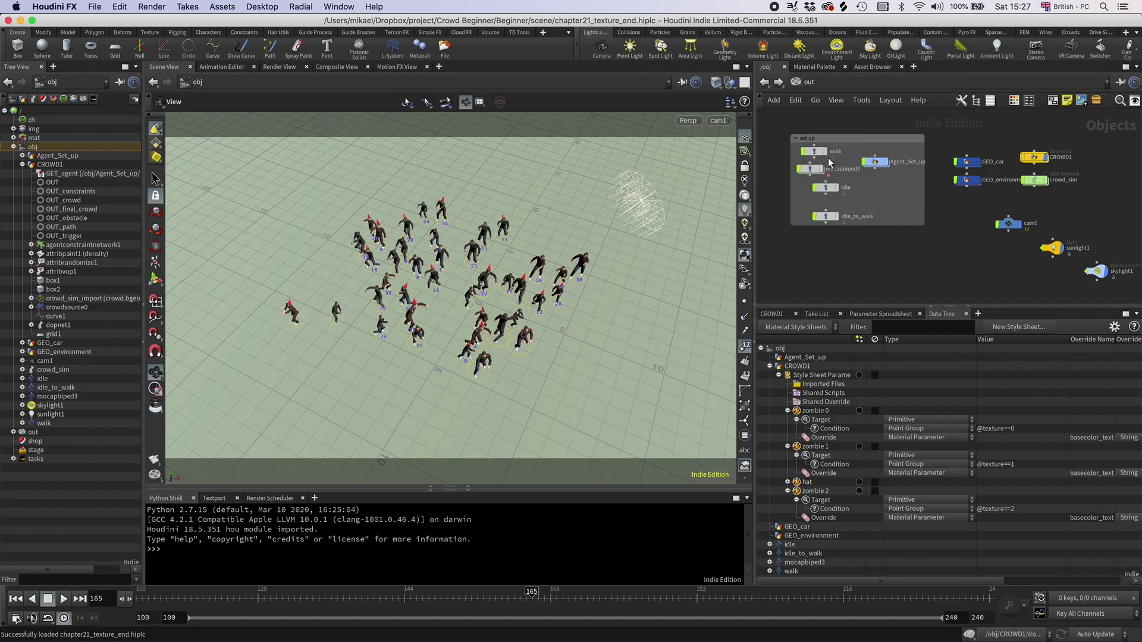
Step: Review mantra_ipr's Rendering settings, toggling motion blur on and back off
click(776, 313)
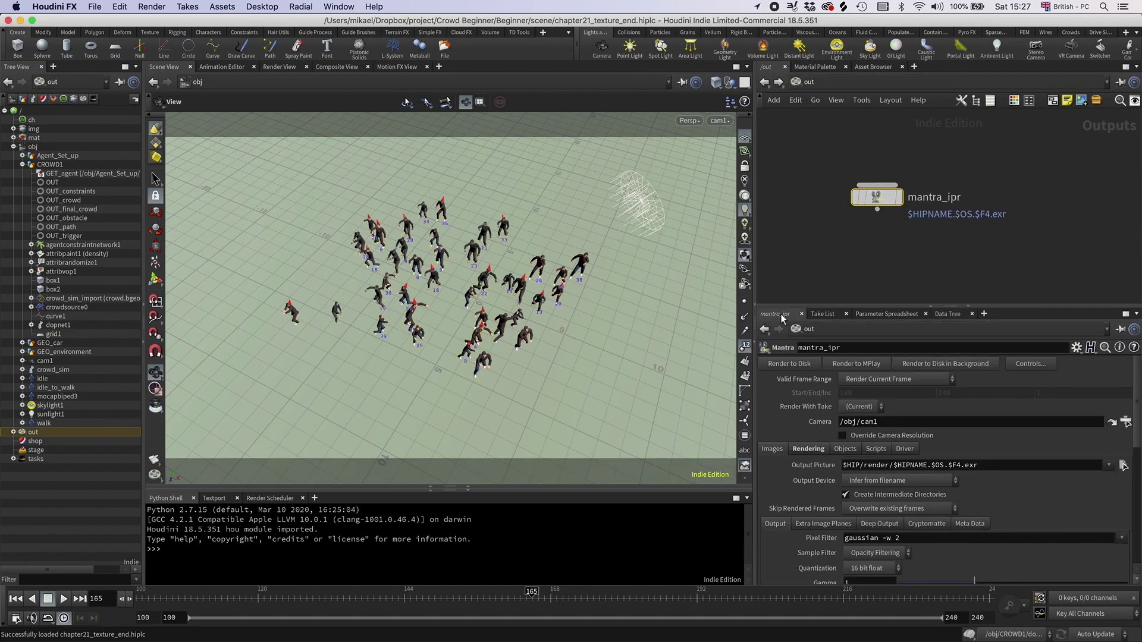
scroll(844, 410, down, 2)
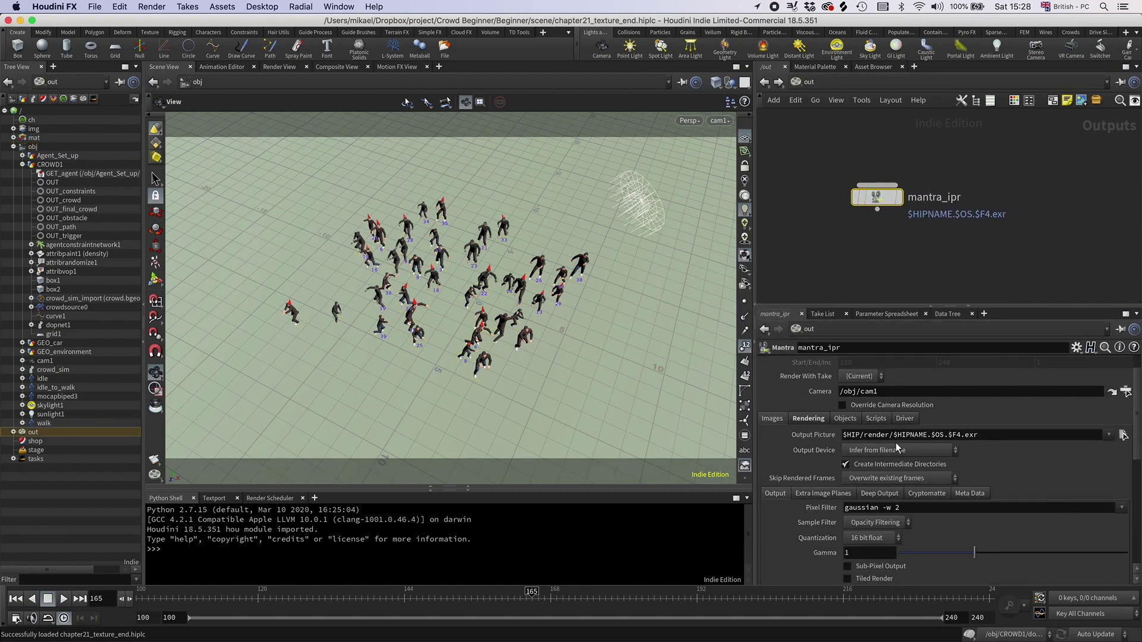
click(807, 418)
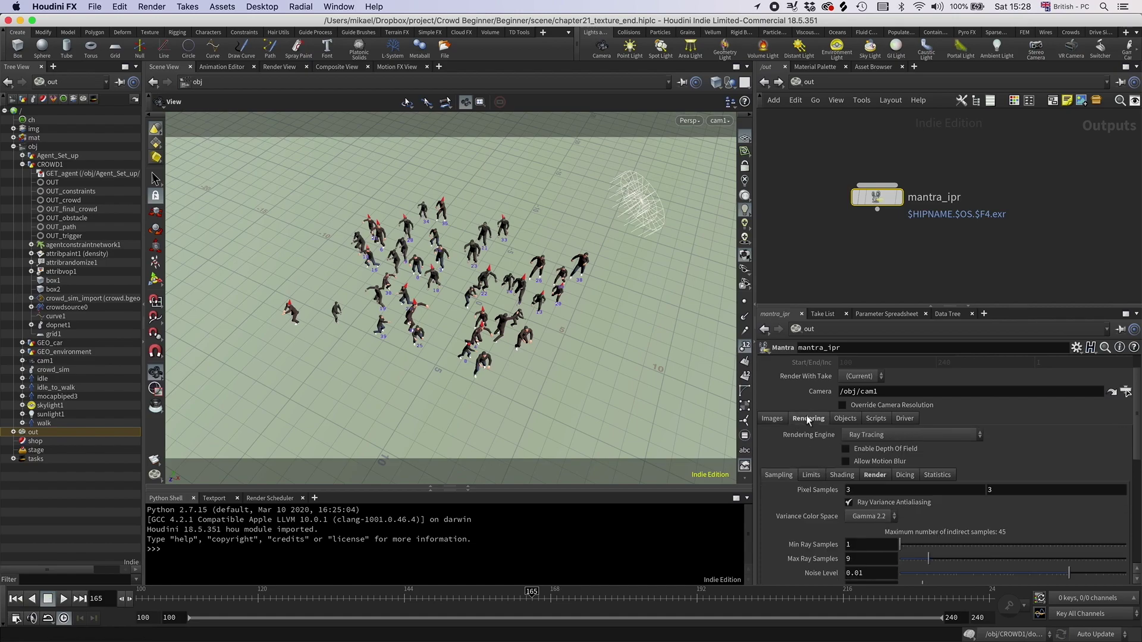
click(846, 461)
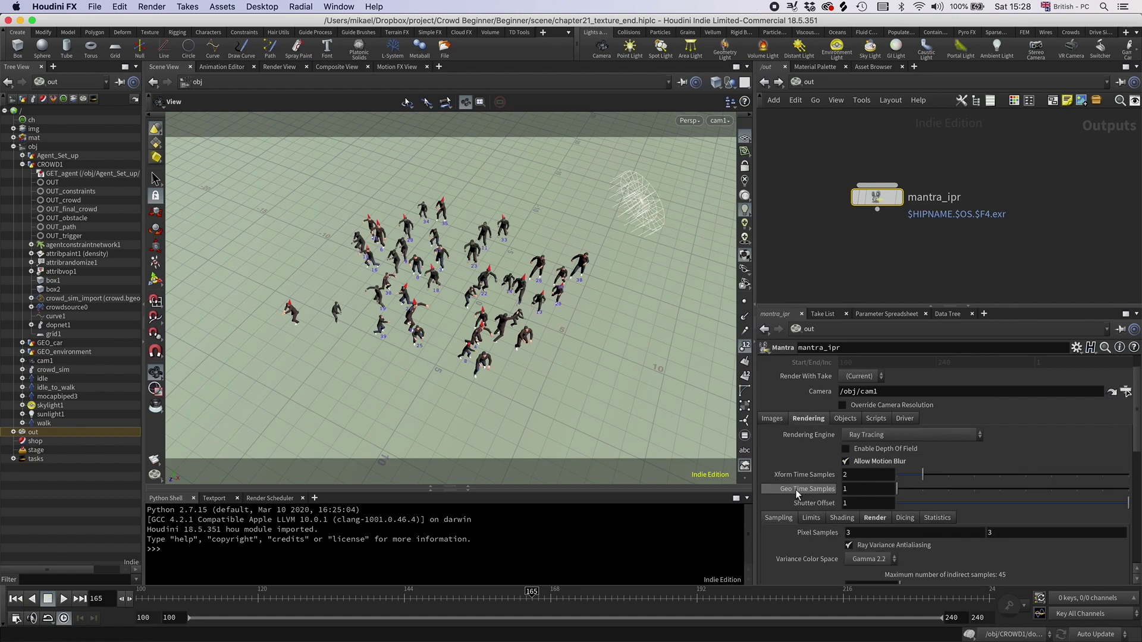
click(844, 488)
click(845, 461)
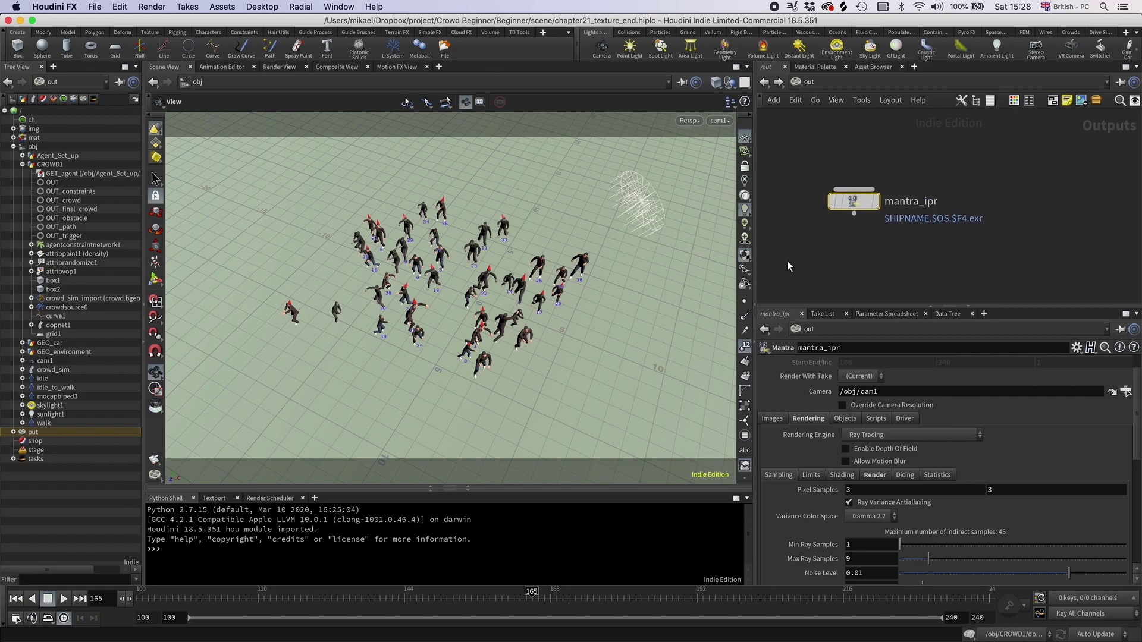
Step: Add a new Mantra render node, mantra1, beside mantra_ipr
key(Tab)
text(man)
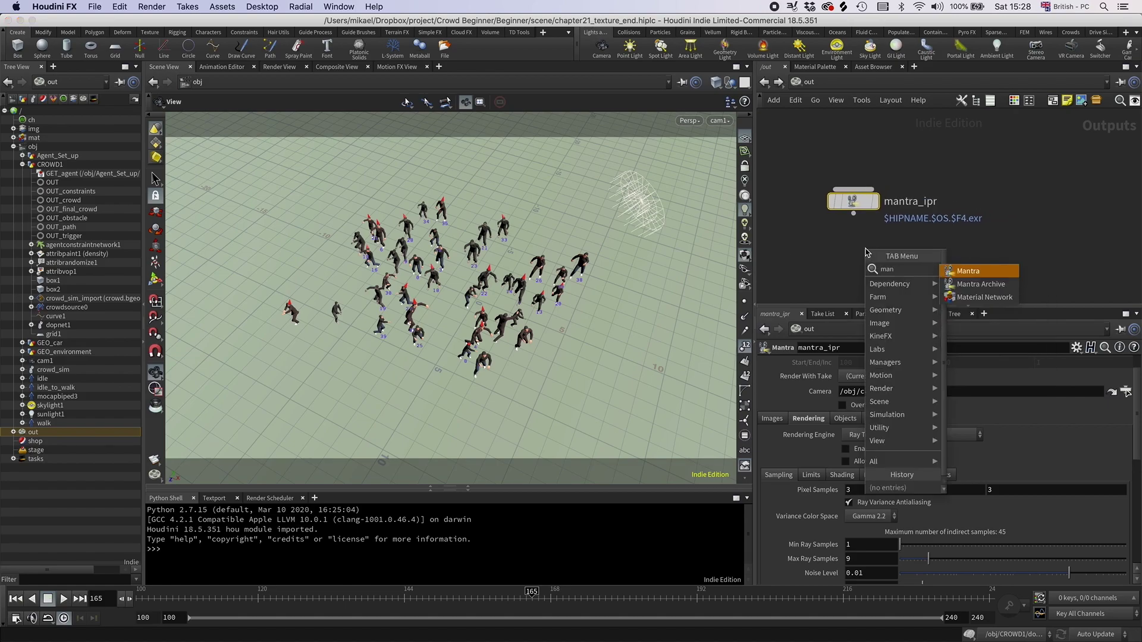
key(Return)
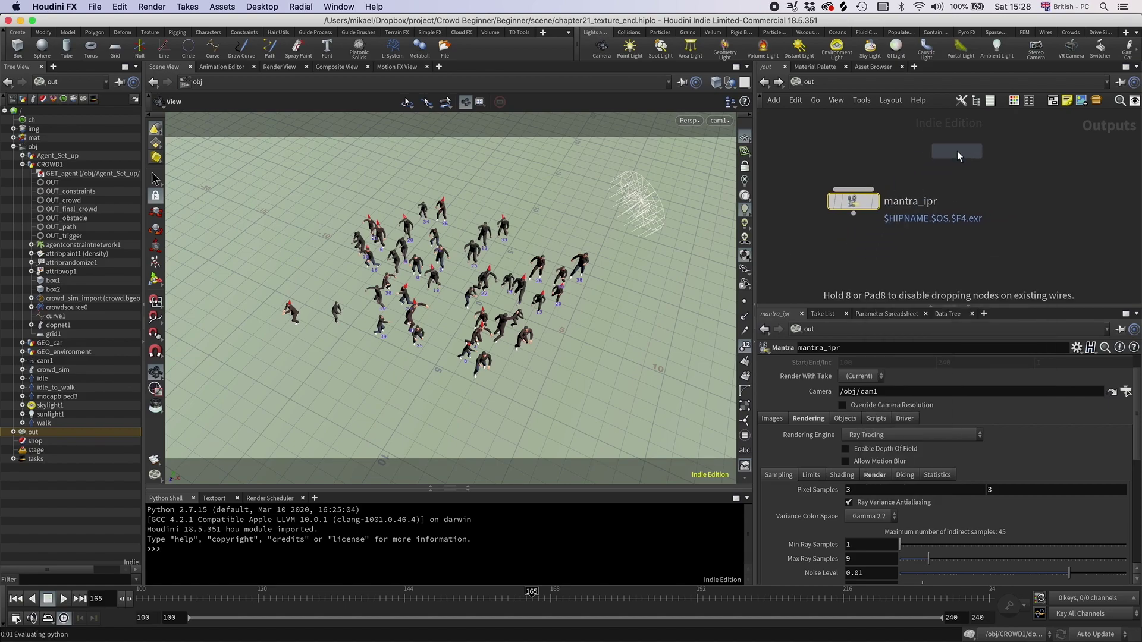
click(958, 156)
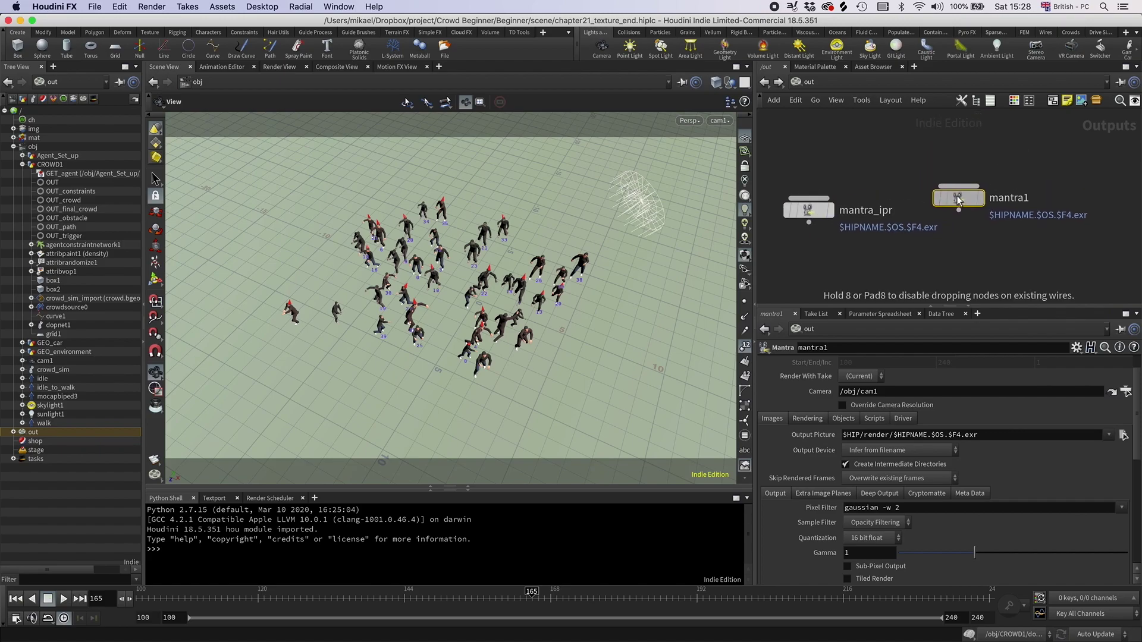